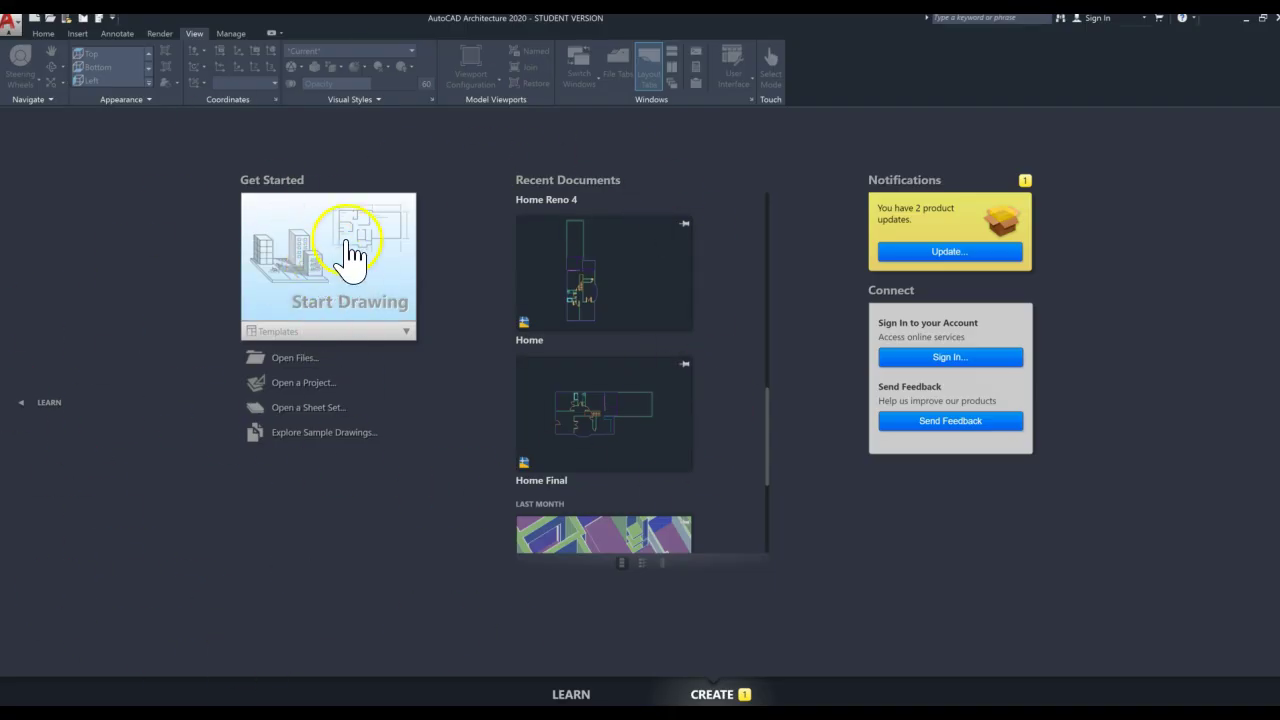
# Start a new drawing and open the Design tool palettes and the Properties palette.
pyautogui.click(327, 287)
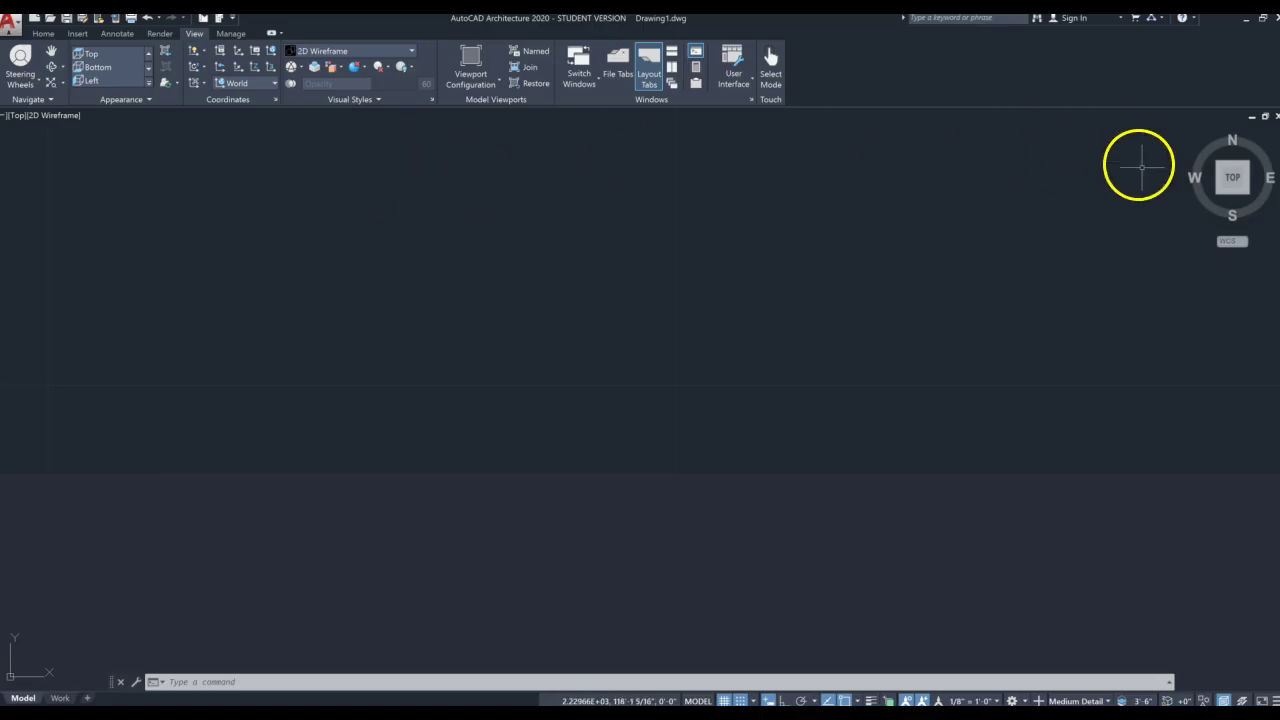
pyautogui.click(42, 35)
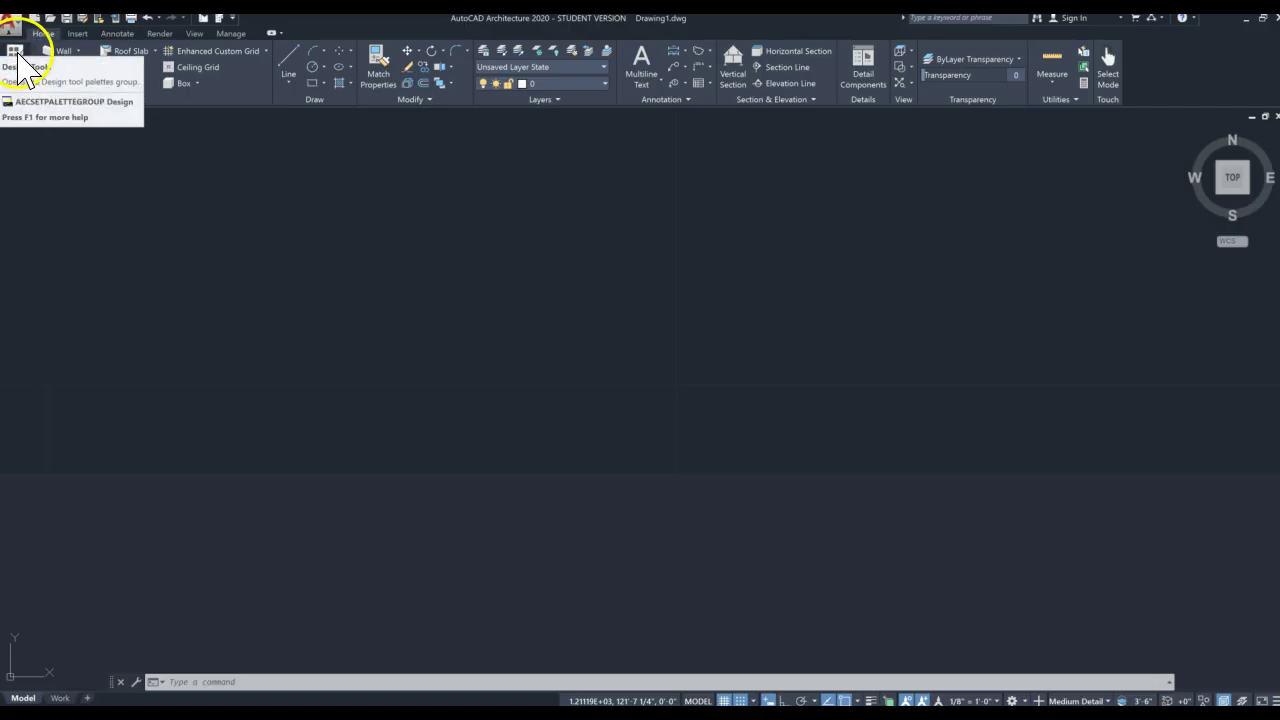
pyautogui.click(16, 54)
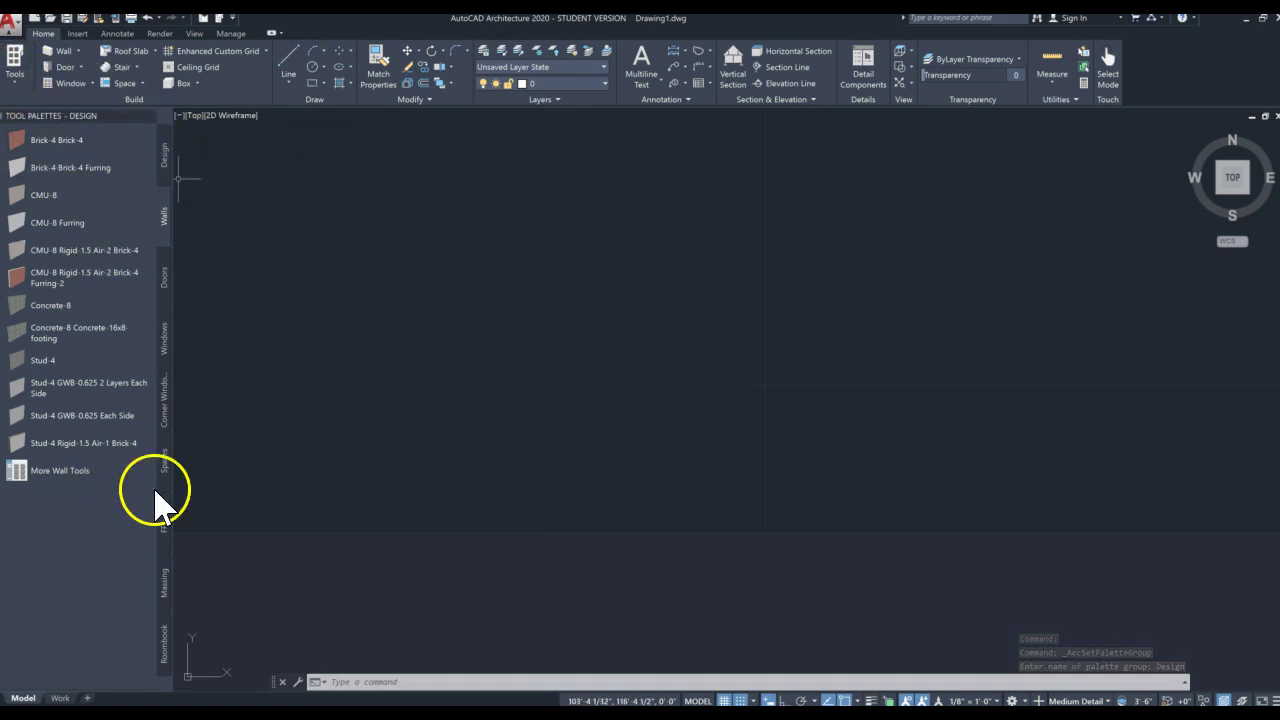
pyautogui.click(15, 70)
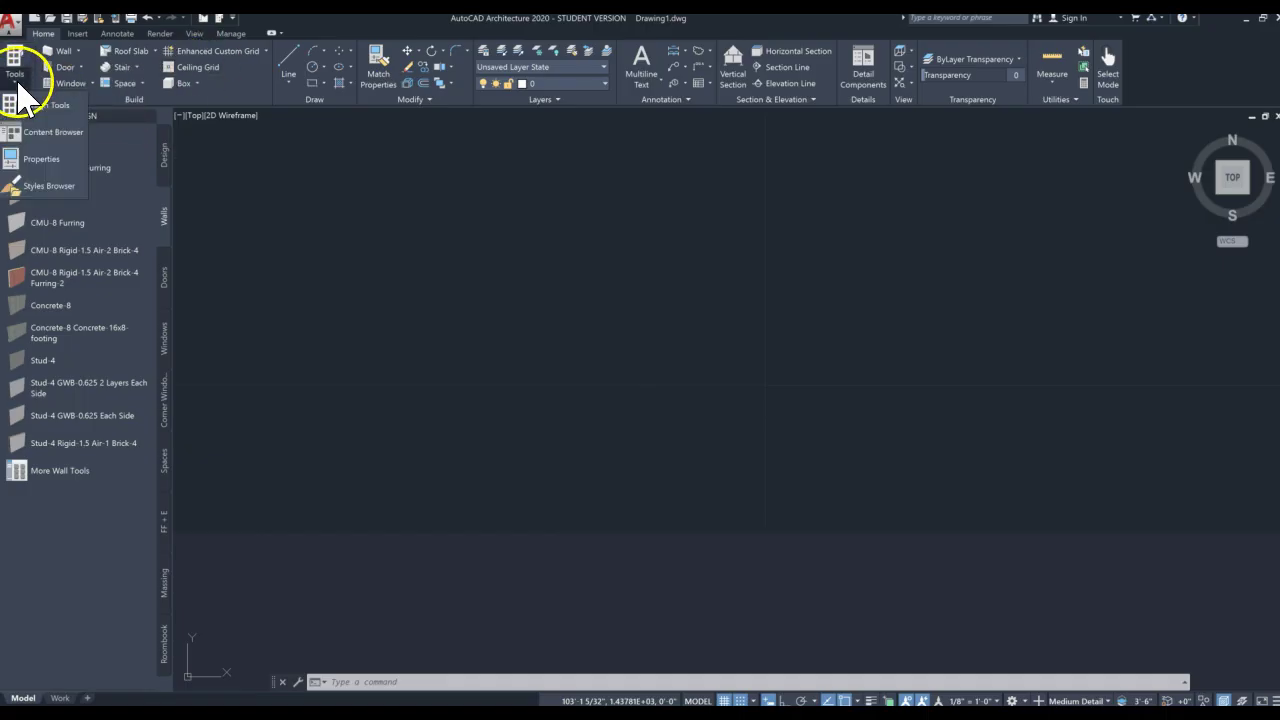
pyautogui.click(55, 163)
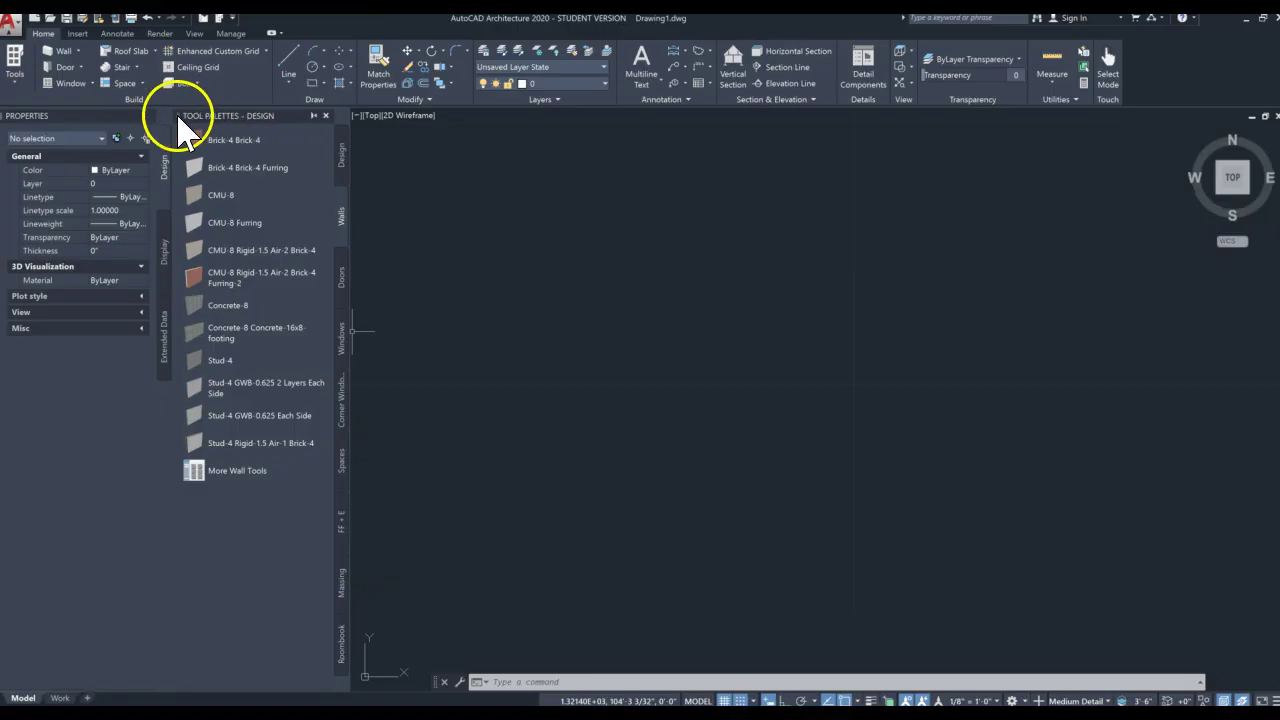
# Close the docked Design tool palettes, reopen them, and fit the floating palette into the empty space beneath the Properties palette.
pyautogui.rightClick(221, 118)
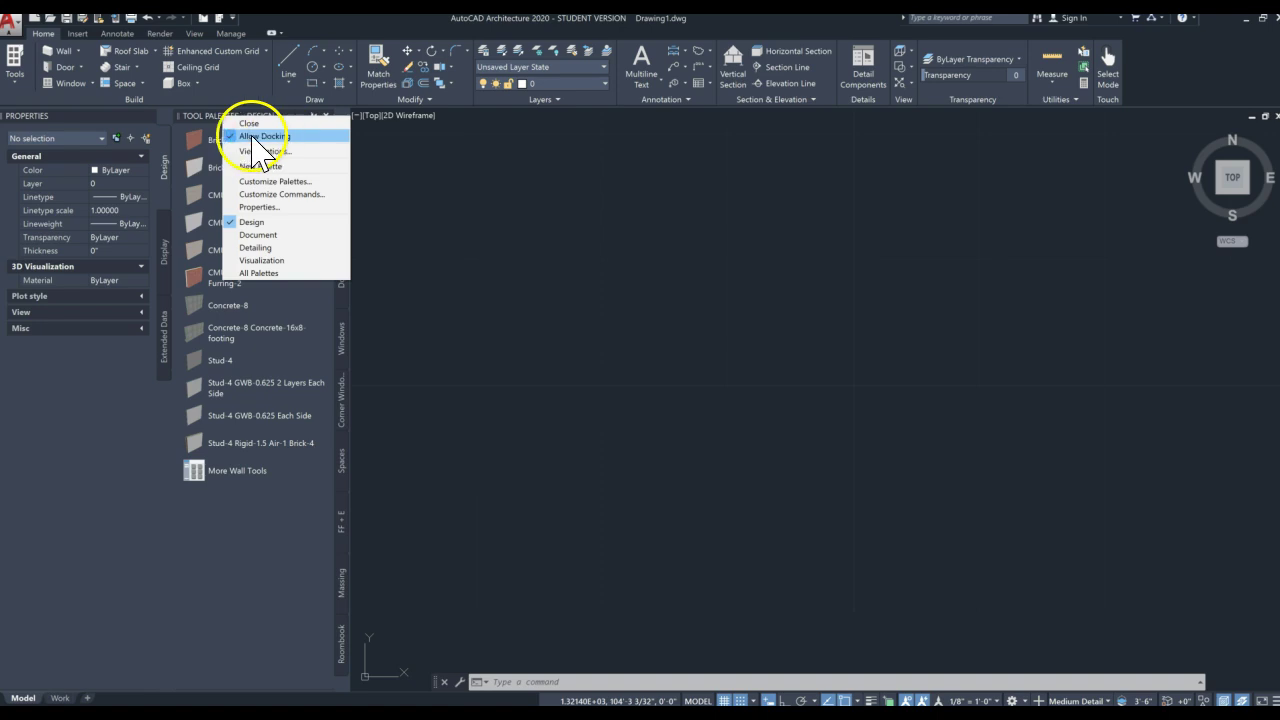
pyautogui.click(247, 123)
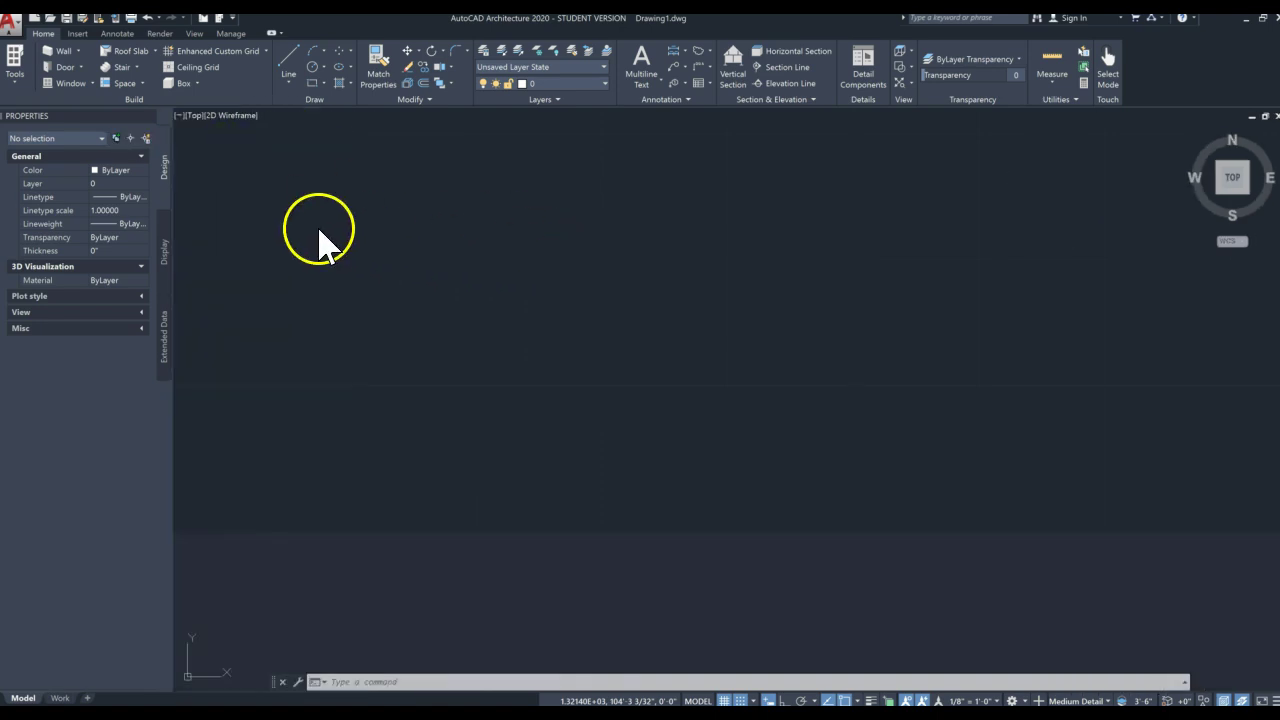
pyautogui.click(22, 80)
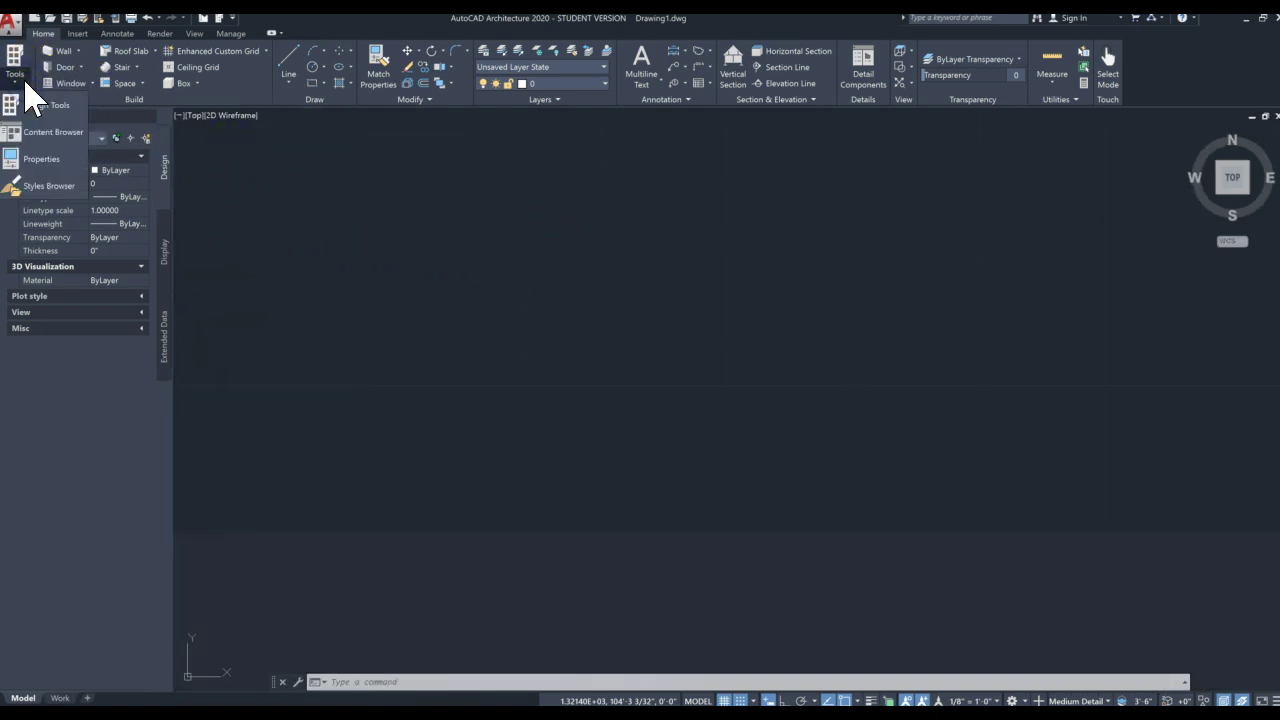
pyautogui.click(31, 104)
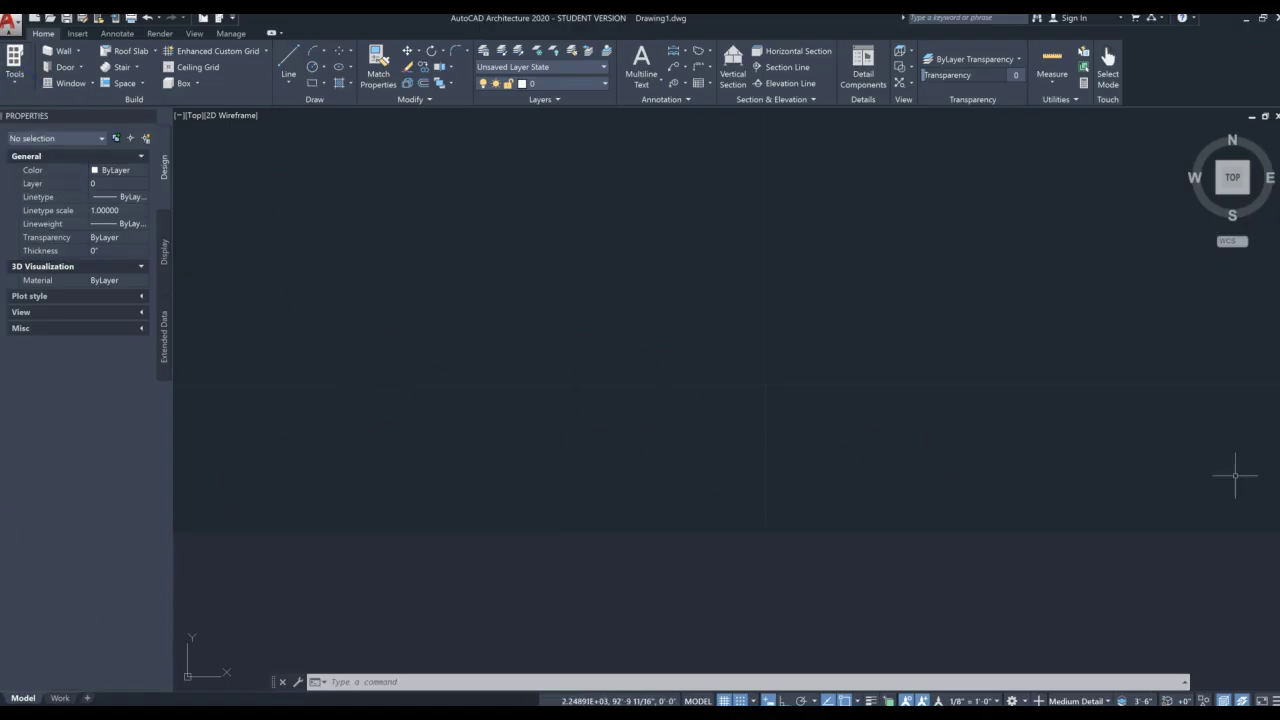
pyautogui.moveTo(1197, 190); pyautogui.dragTo(13, 449)
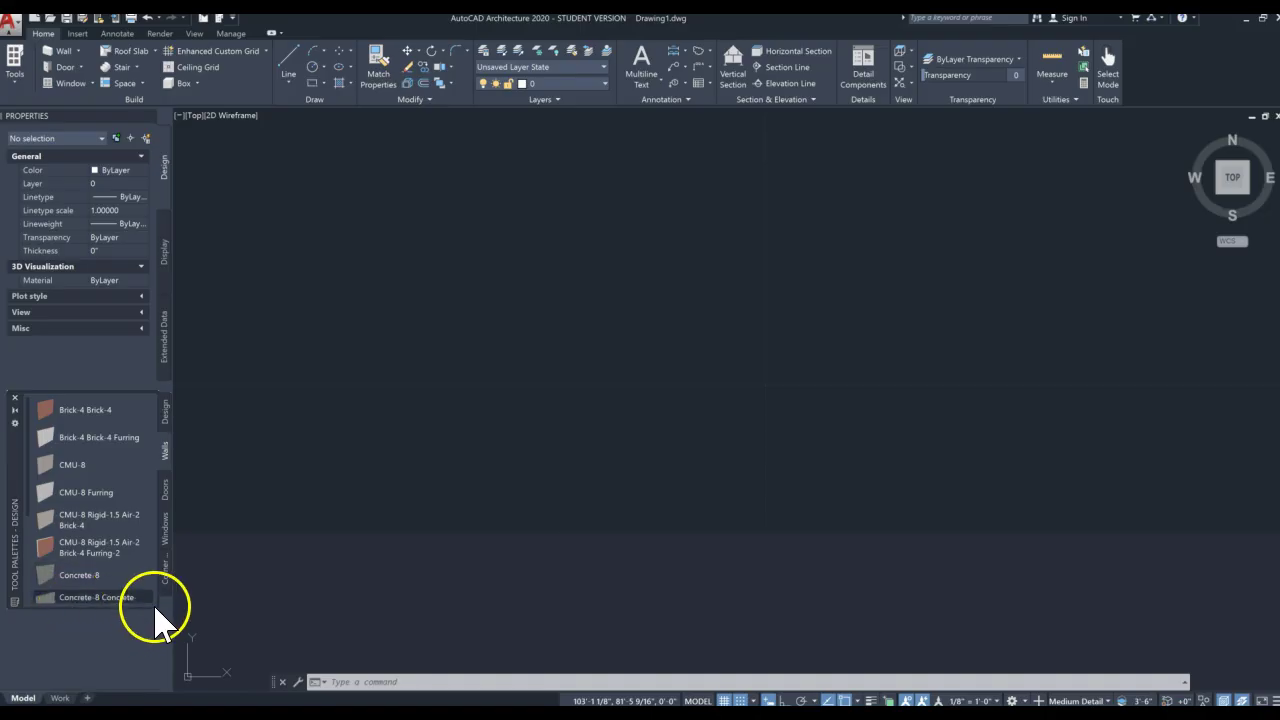
pyautogui.moveTo(155, 607); pyautogui.dragTo(169, 686)
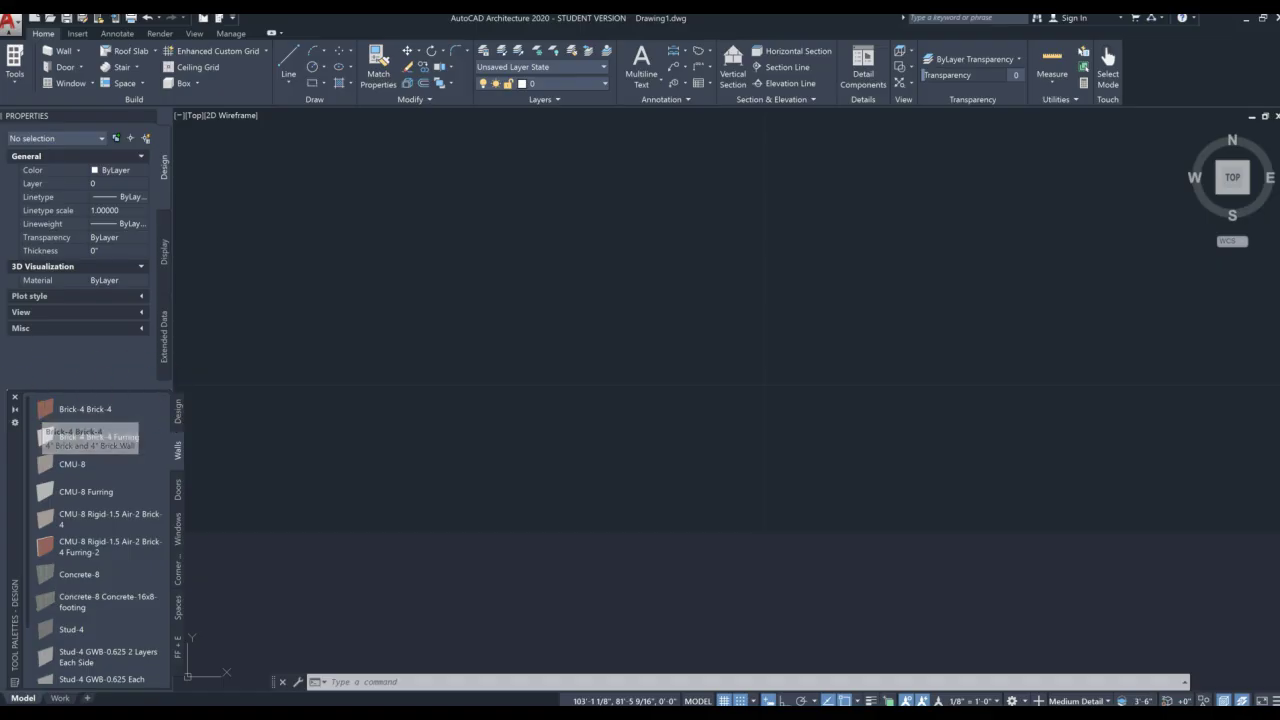
pyautogui.moveTo(16, 485); pyautogui.dragTo(14, 440)
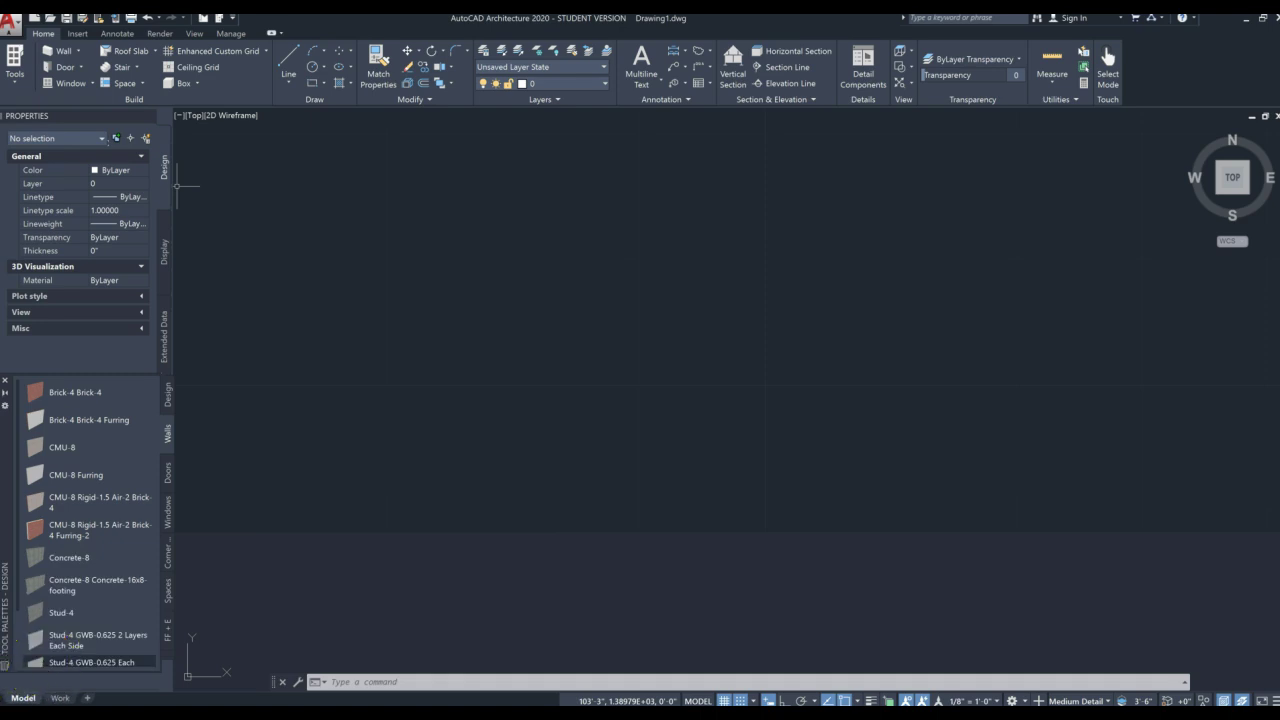
pyautogui.click(17, 27)
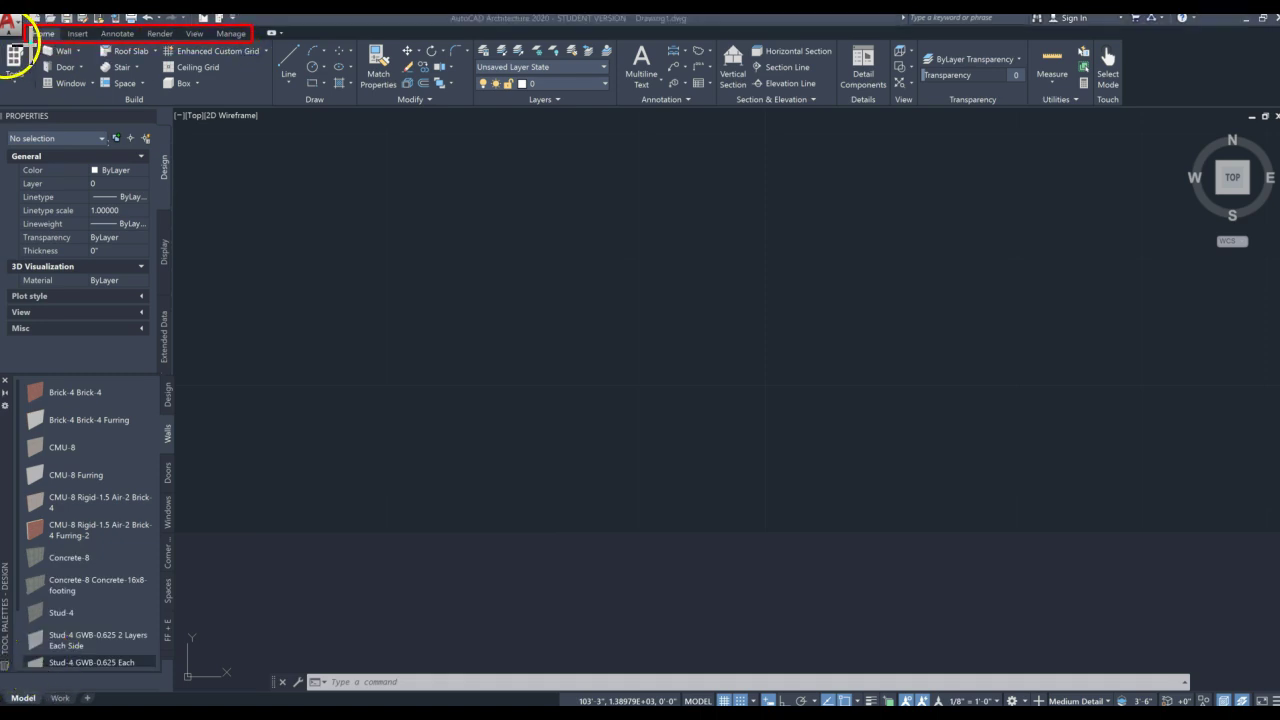
pyautogui.moveTo(195, 90); pyautogui.dragTo(1124, 105)
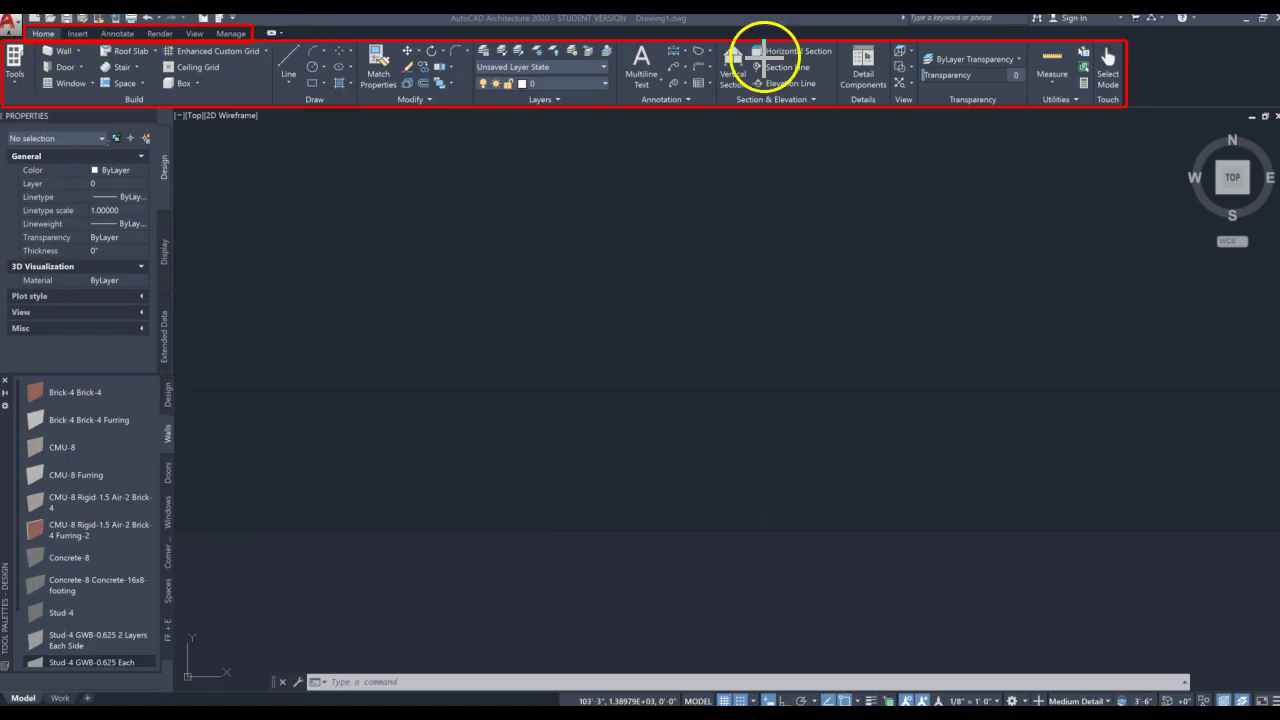
pyautogui.click(748, 22)
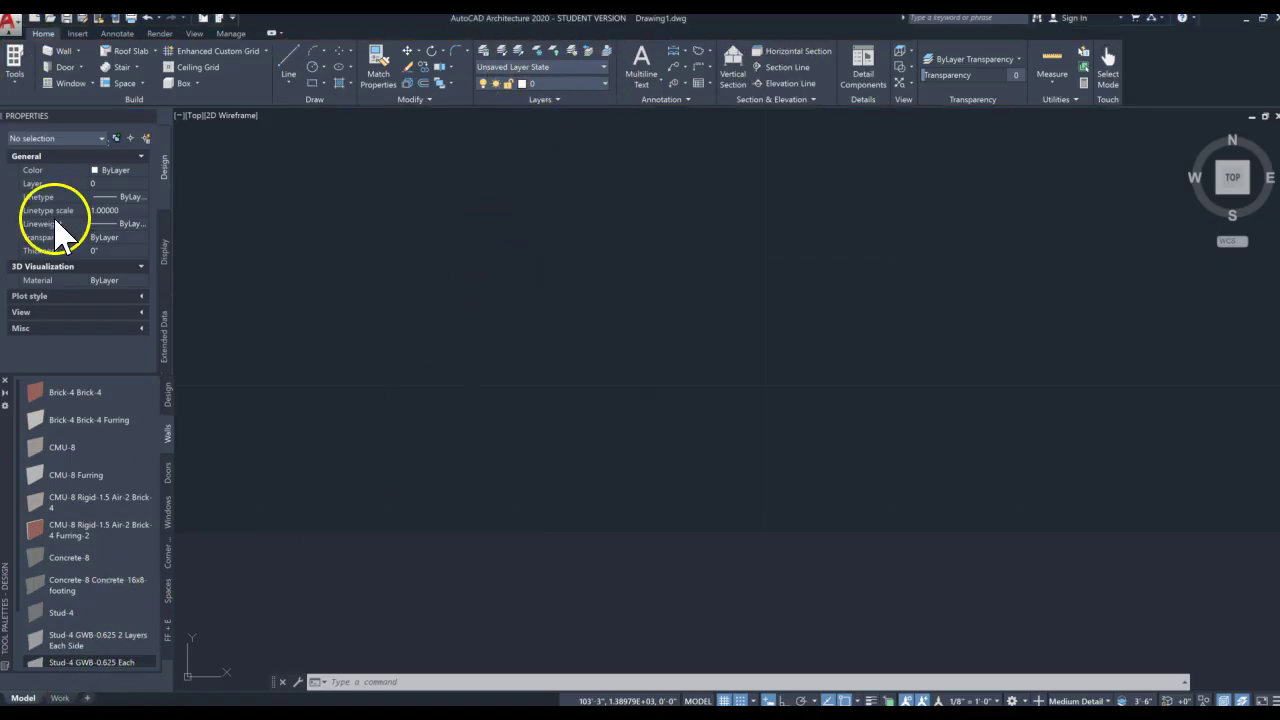
# Cycle the ribbon through its minimized display states and restore the full ribbon.
pyautogui.doubleClick(46, 34)
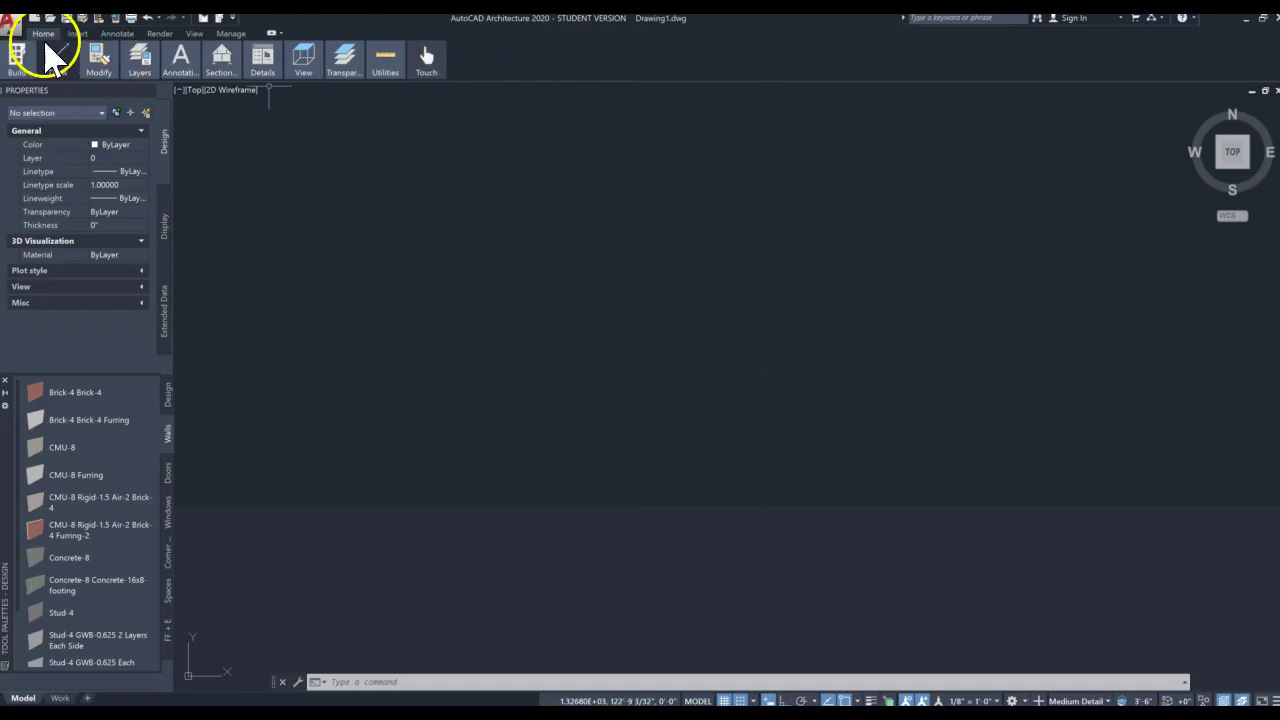
pyautogui.click(42, 33)
pyautogui.doubleClick(39, 34)
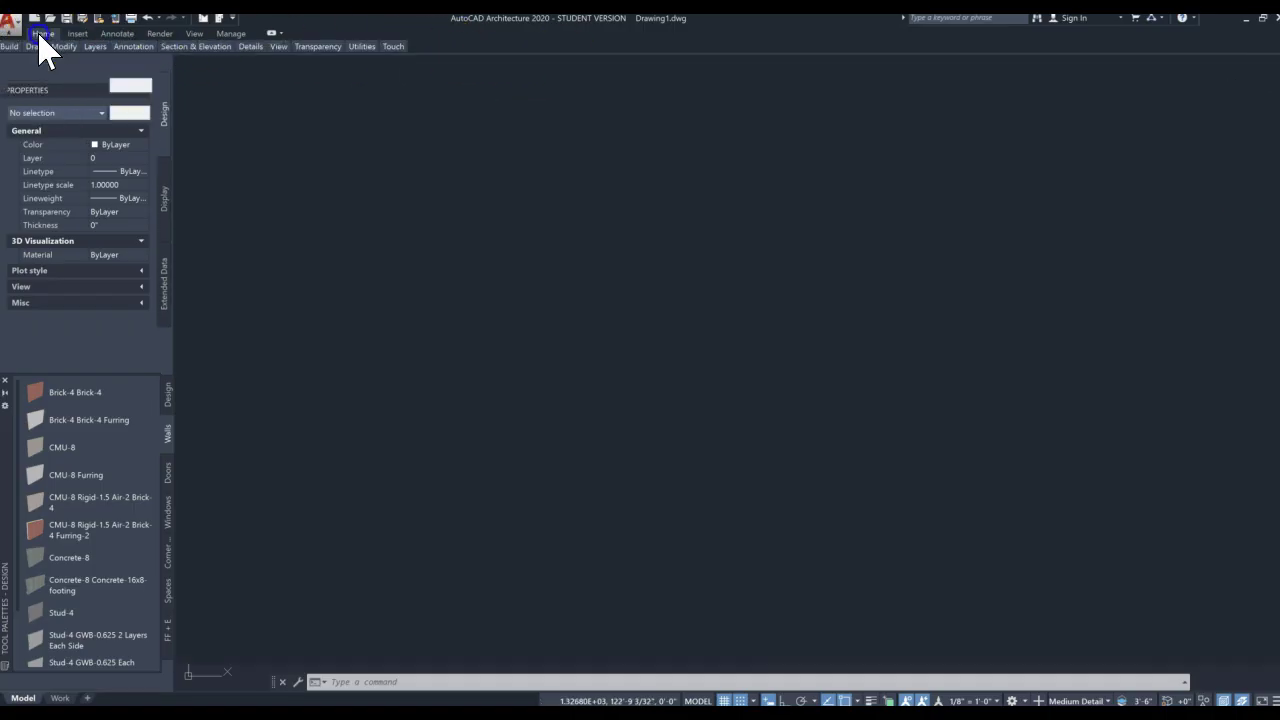
pyautogui.doubleClick(40, 34)
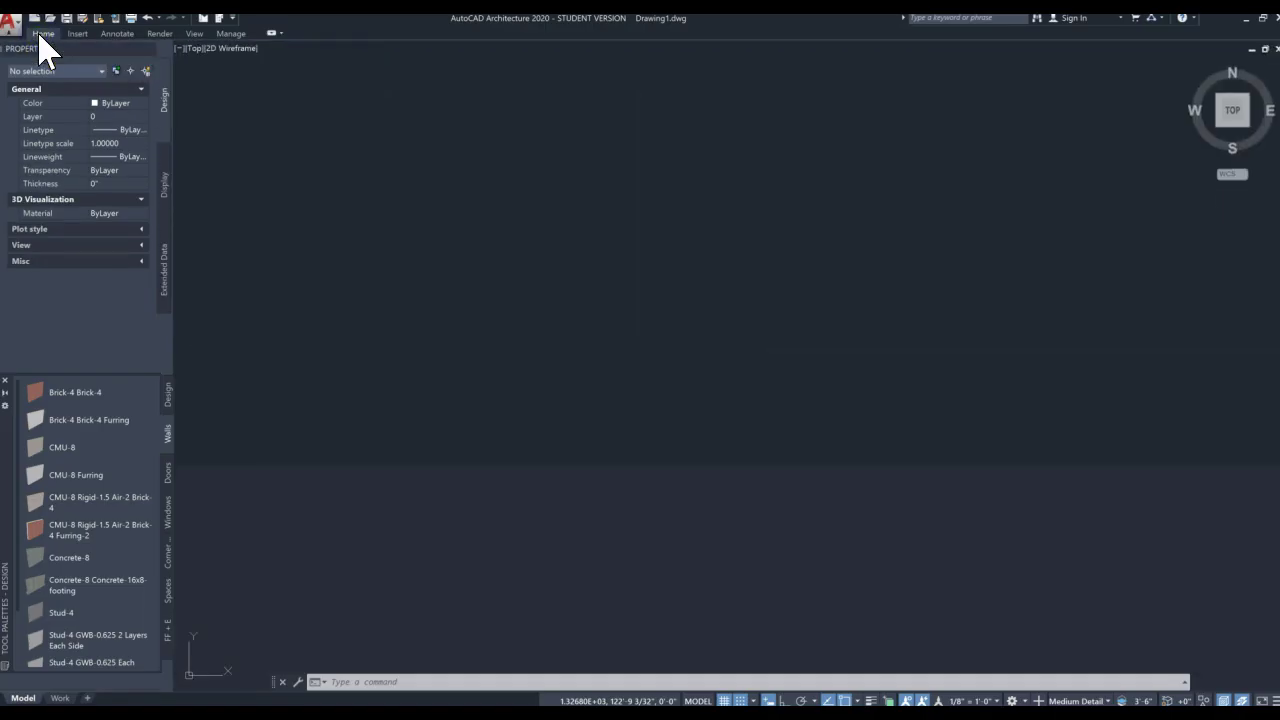
pyautogui.click(40, 34)
pyautogui.click(121, 72)
pyautogui.doubleClick(38, 36)
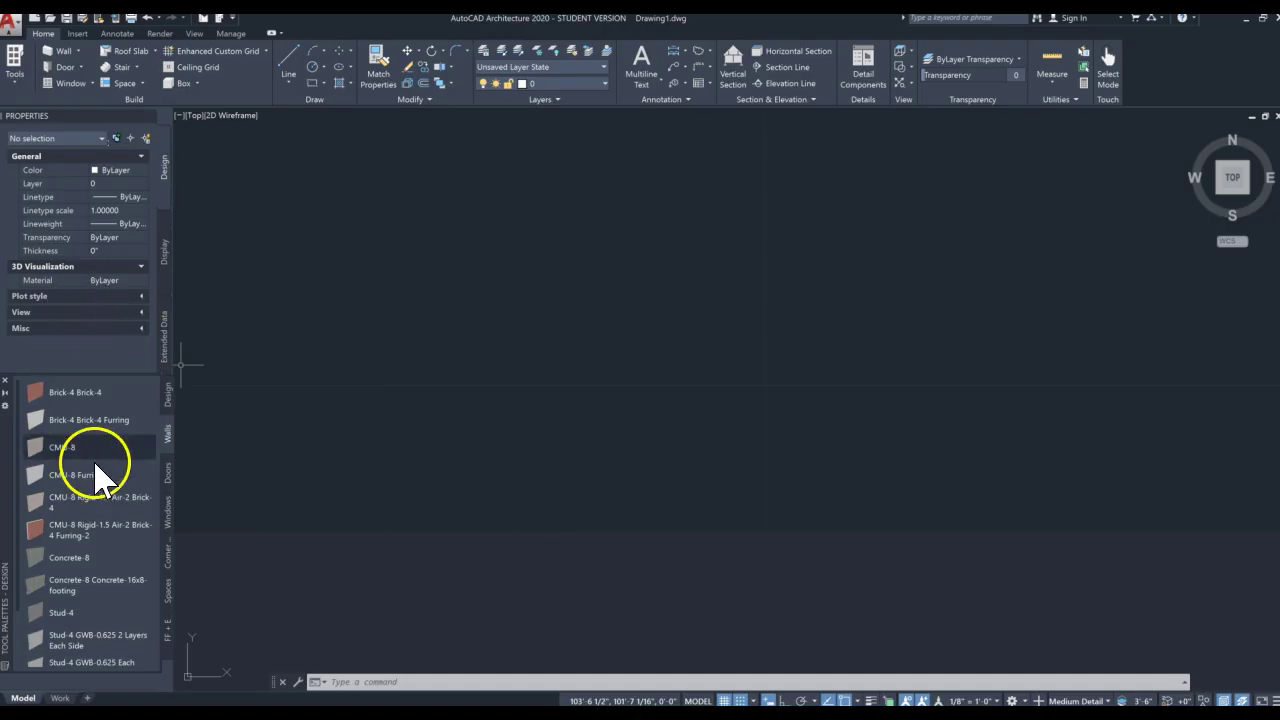
# Begin a 6" wide Standard wall run with a vertical segment about 7'-1 1/2" long, with ortho mode on.
pyautogui.click(64, 51)
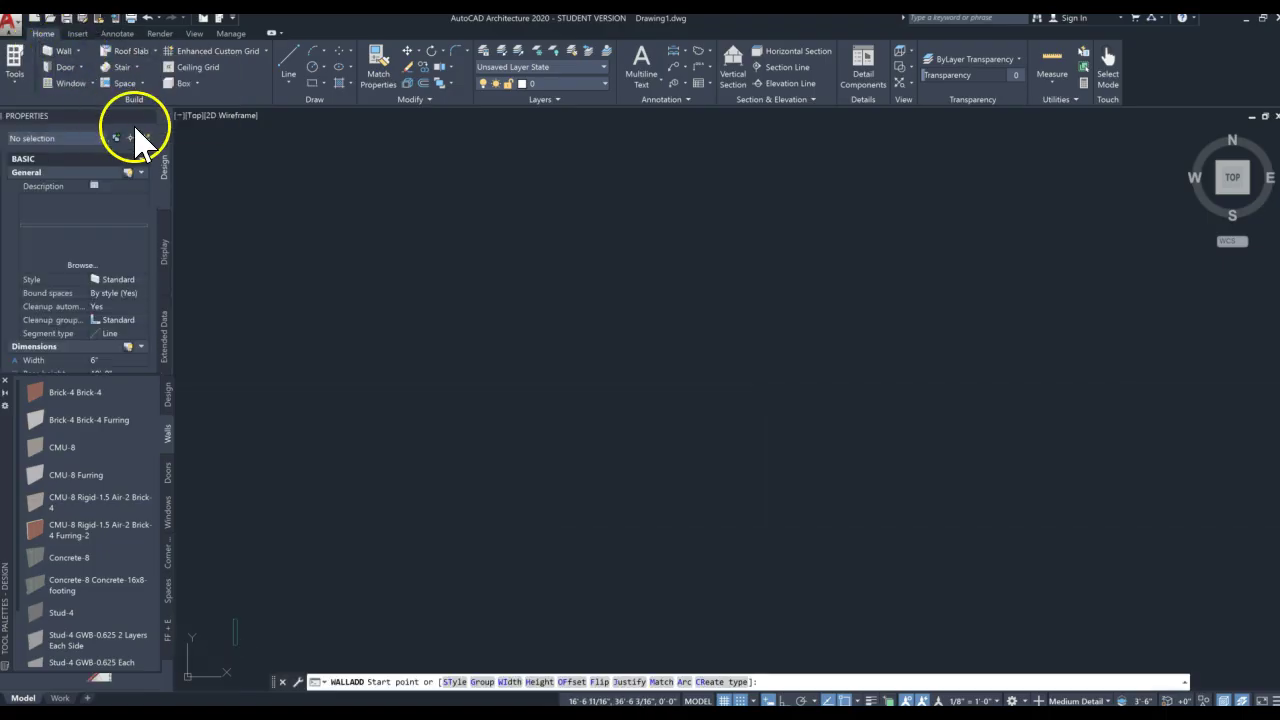
pyautogui.click(271, 567)
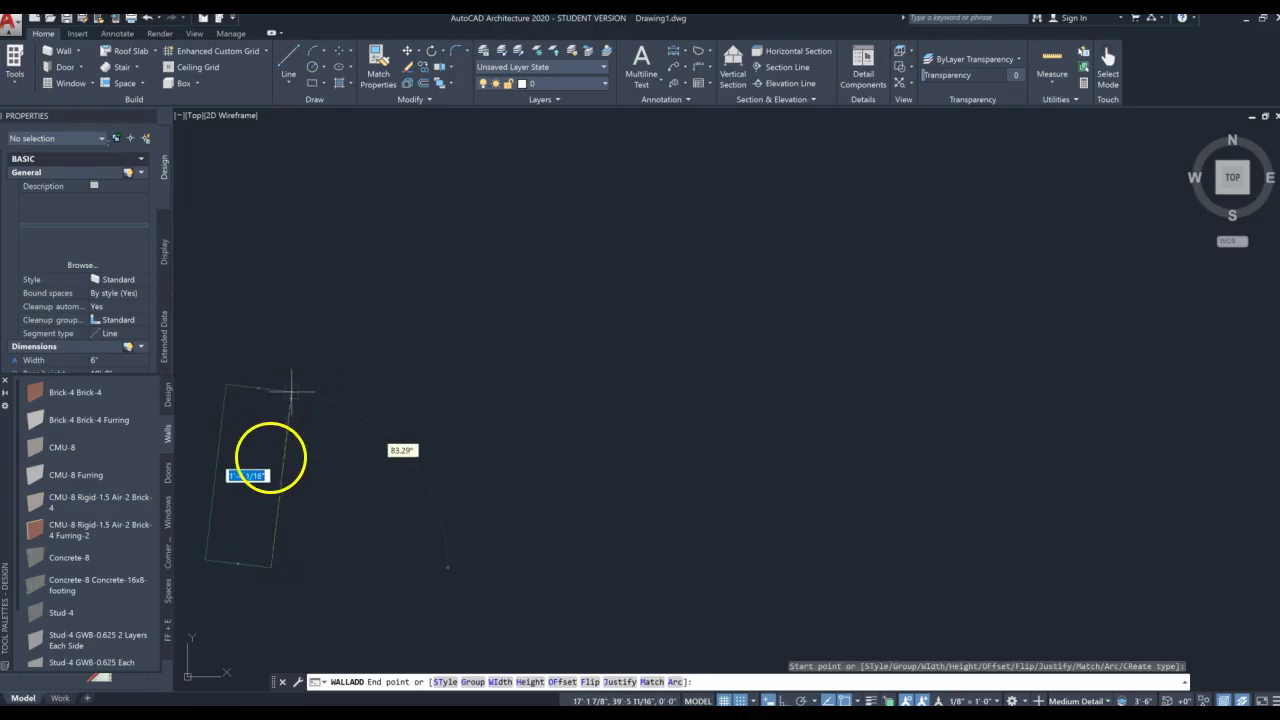
pyautogui.scroll(-3, 272, 466)
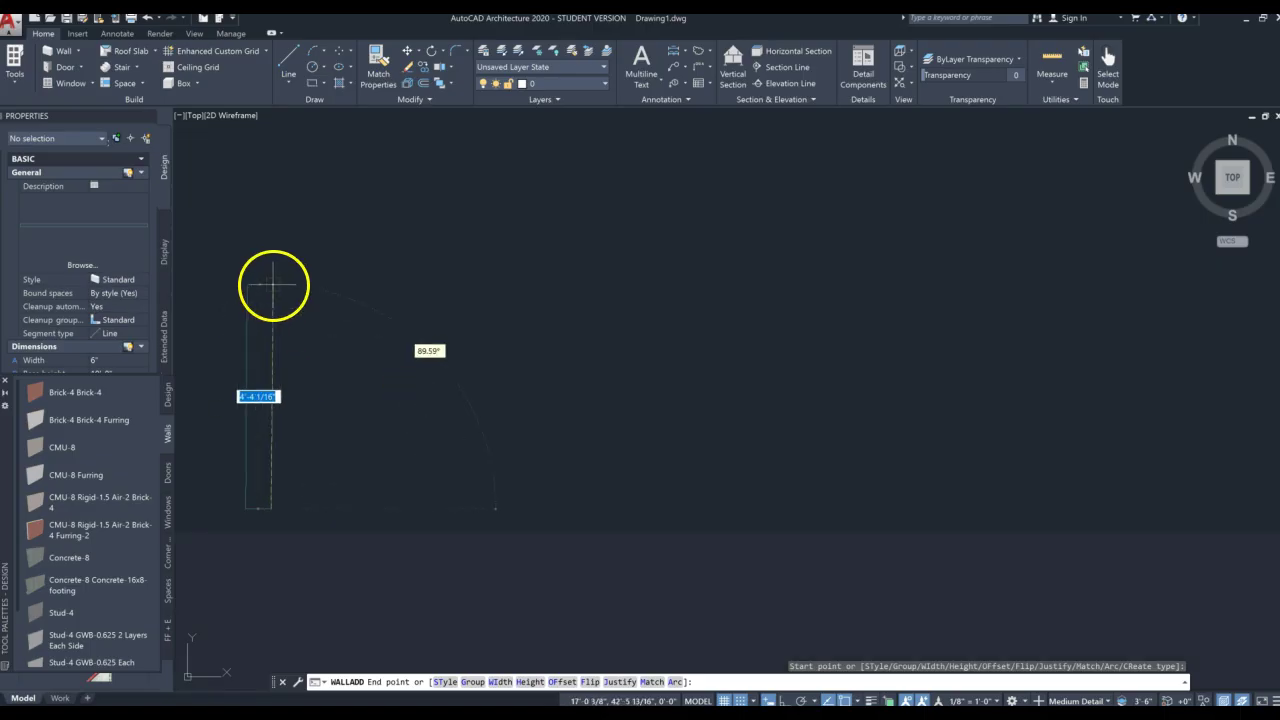
pyautogui.moveTo(271, 263); pyautogui.dragTo(271, 372, button='middle')
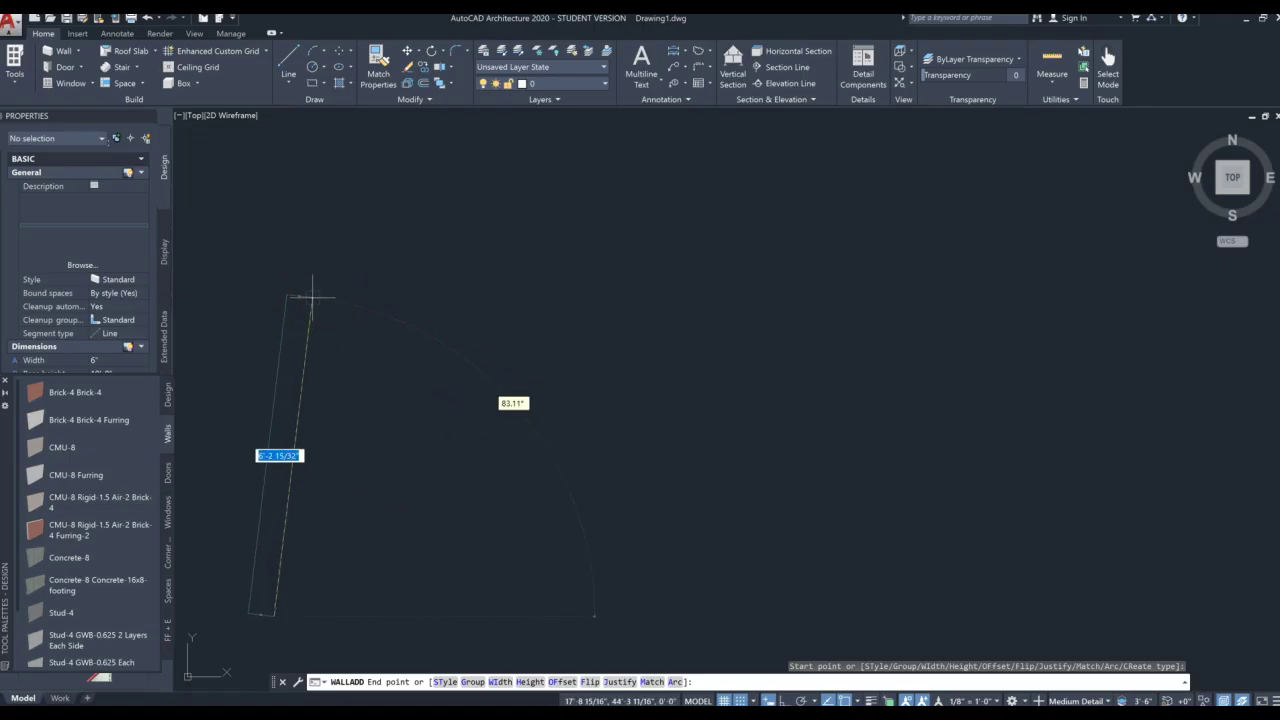
pyautogui.press('F8')
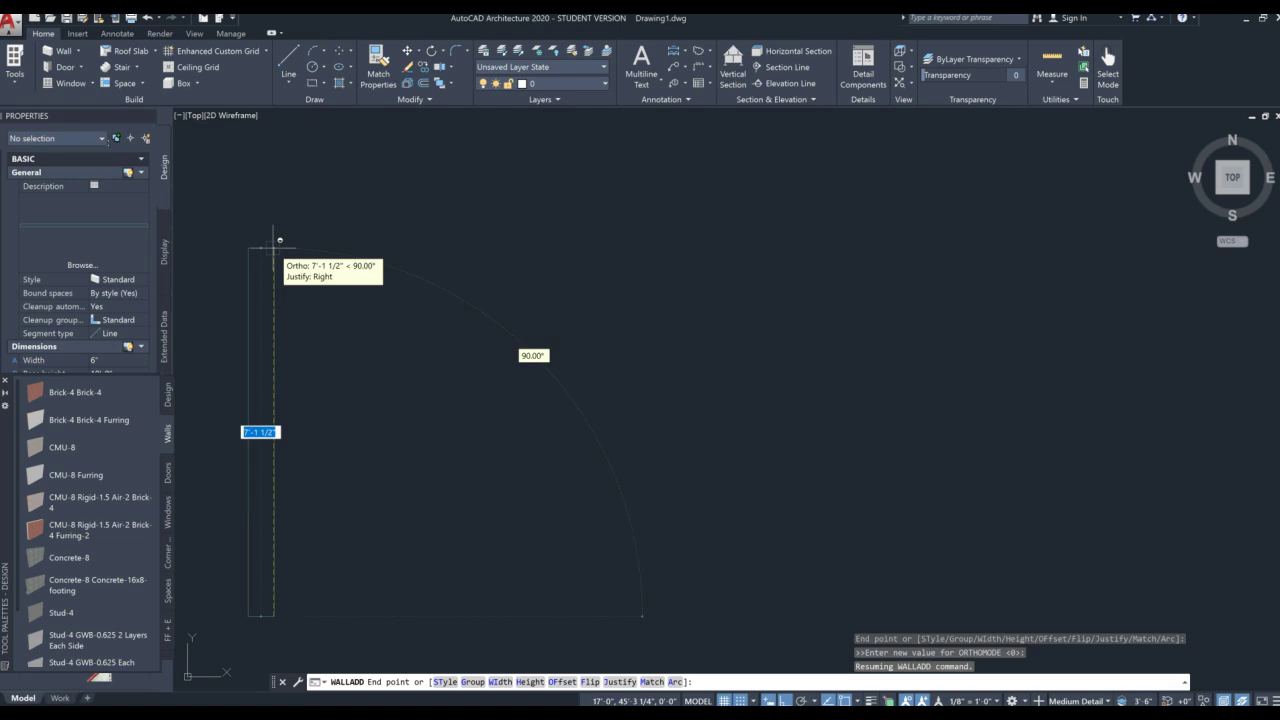
pyautogui.click(273, 247)
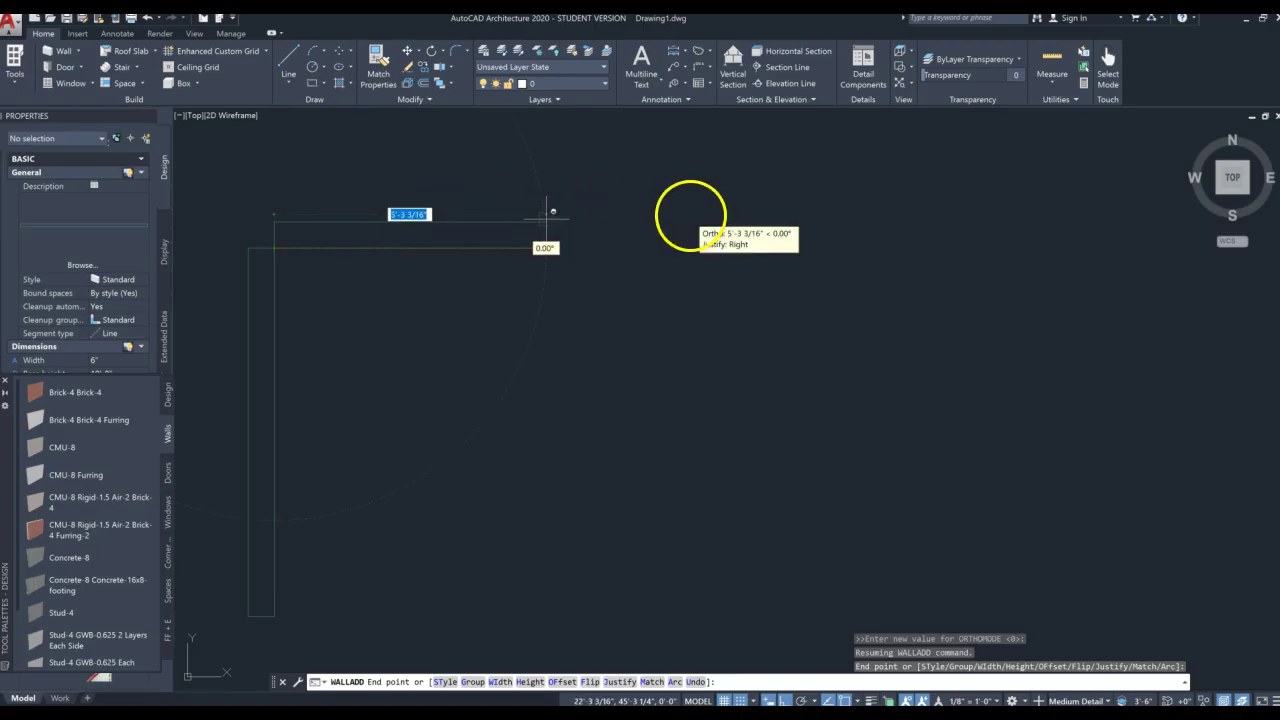
# Continue the wall run right, down, left and back up to the upper wall to enclose a room, and end the run.
pyautogui.click(758, 230)
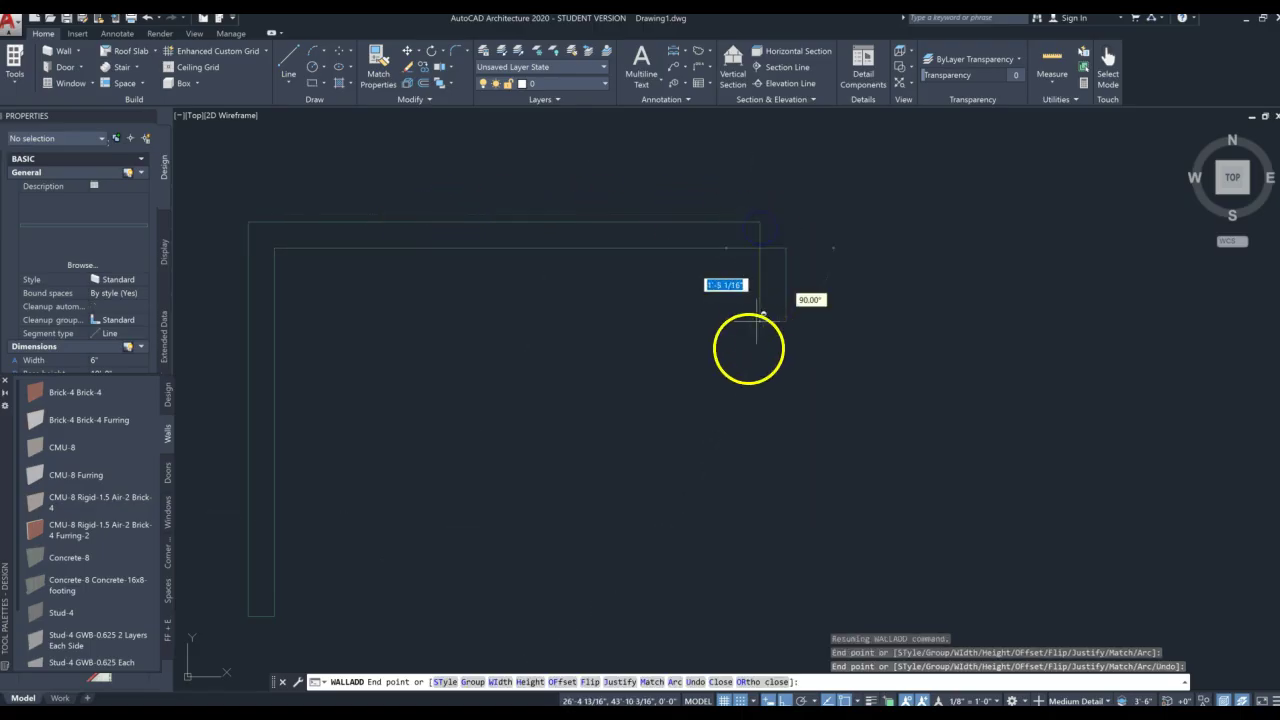
pyautogui.click(757, 466)
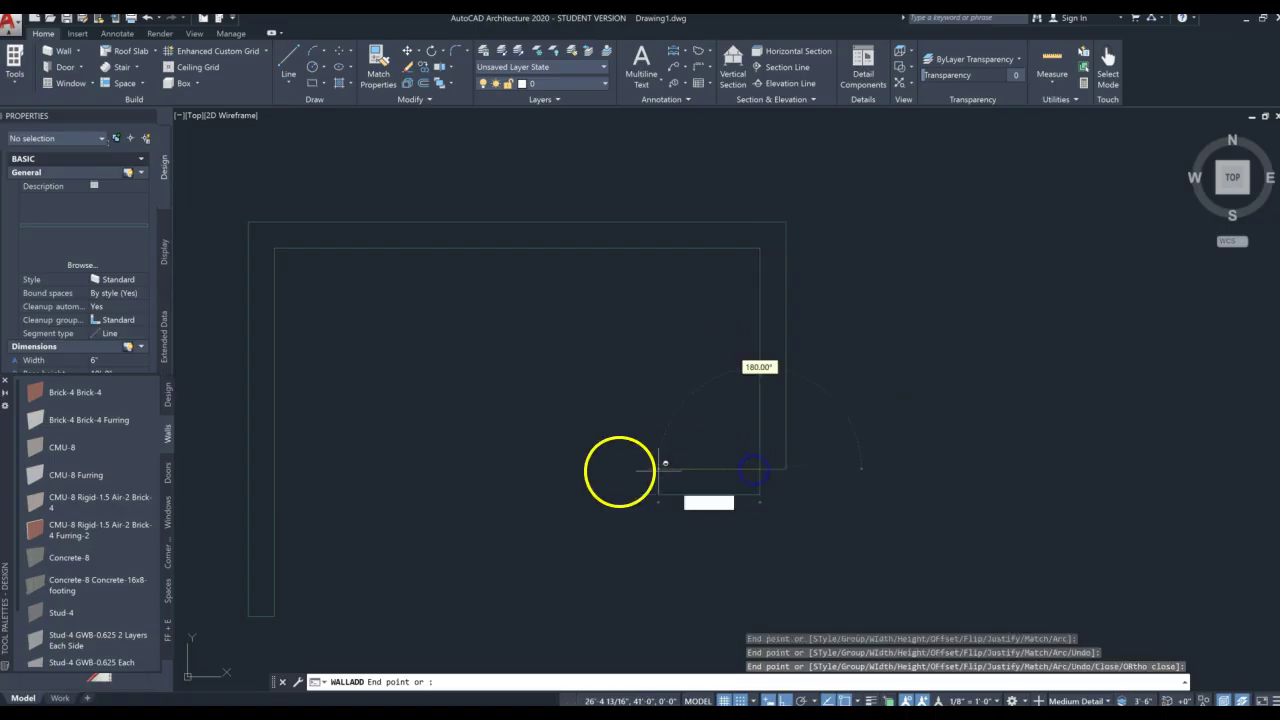
pyautogui.click(497, 468)
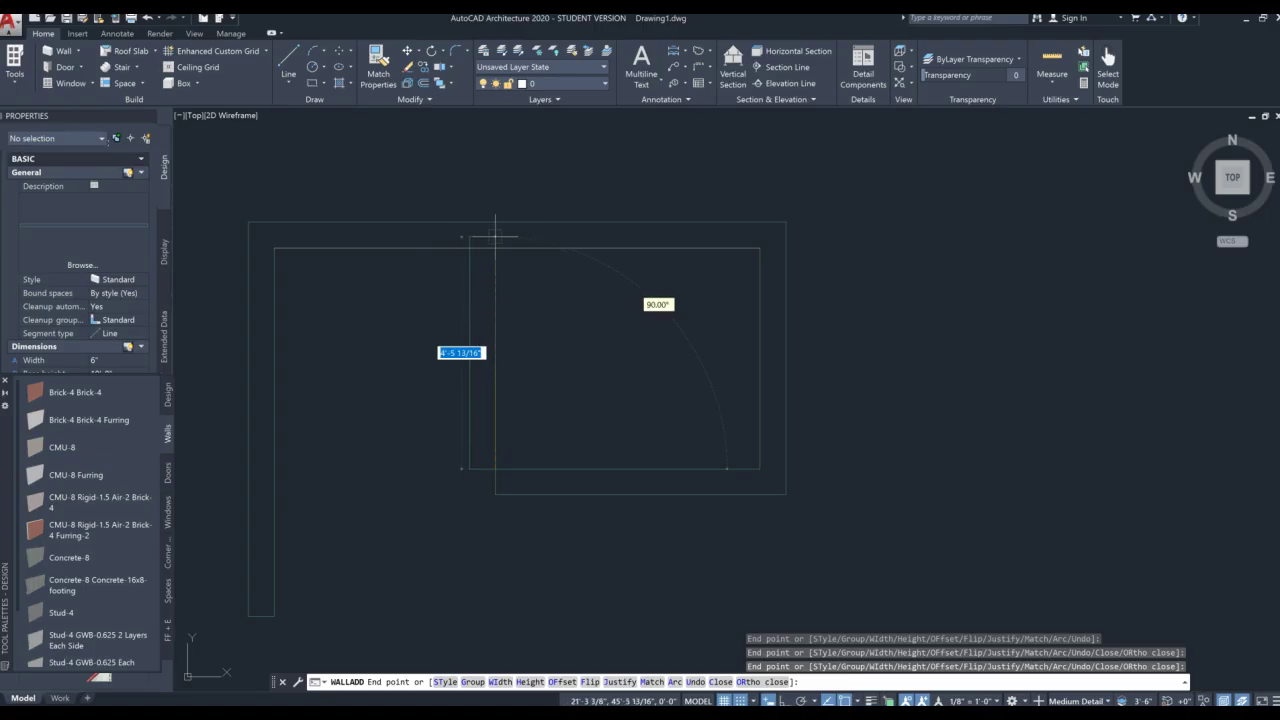
pyautogui.click(495, 237)
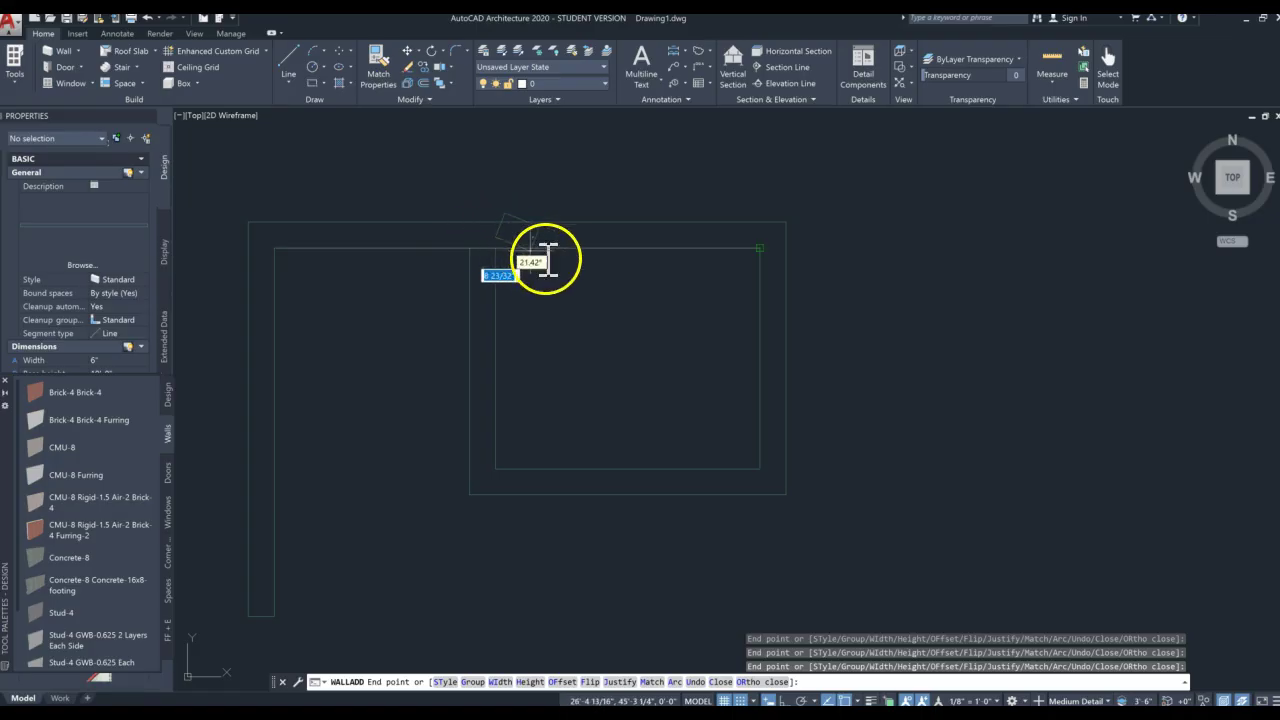
pyautogui.press('Escape')
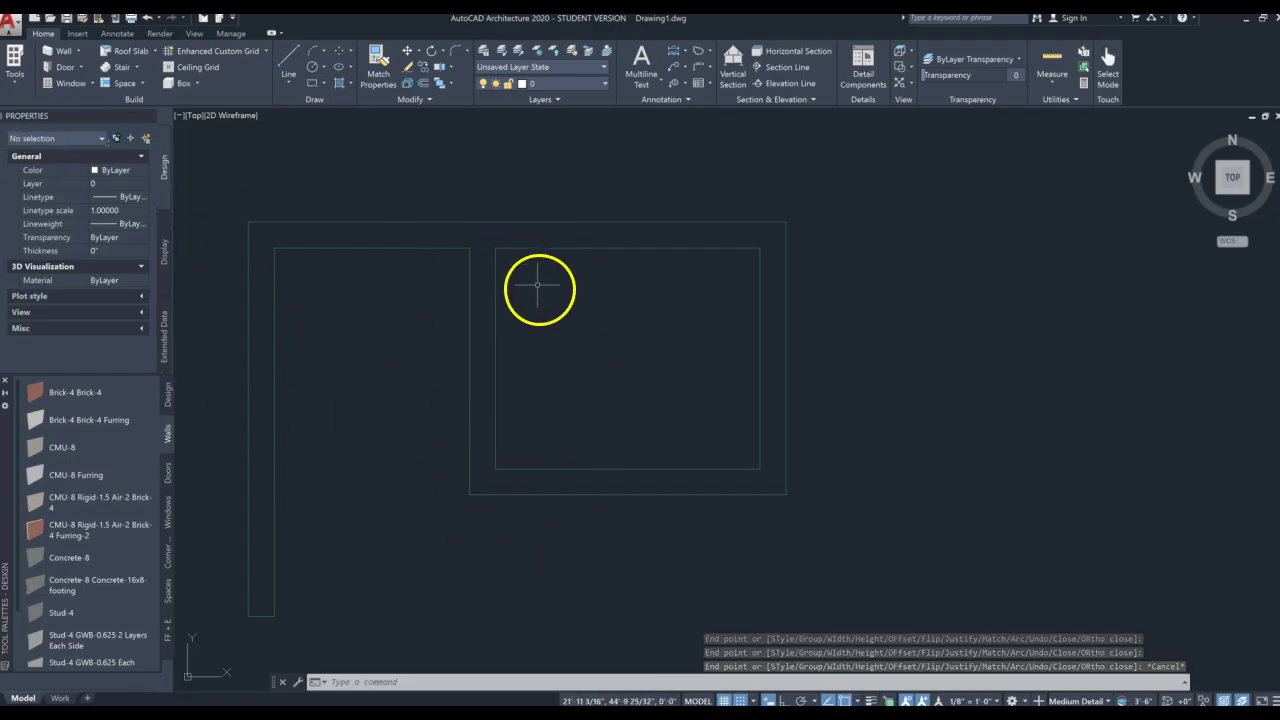
# Begin a second 6" Standard wall run beside the first, going up about 4'-11" and right about 5', with ortho mode on.
pyautogui.moveTo(764, 326)
pyautogui.mouseDown(button='middle')
pyautogui.moveTo(480, 294)
pyautogui.moveTo(332, 297)
pyautogui.mouseUp(button='middle')
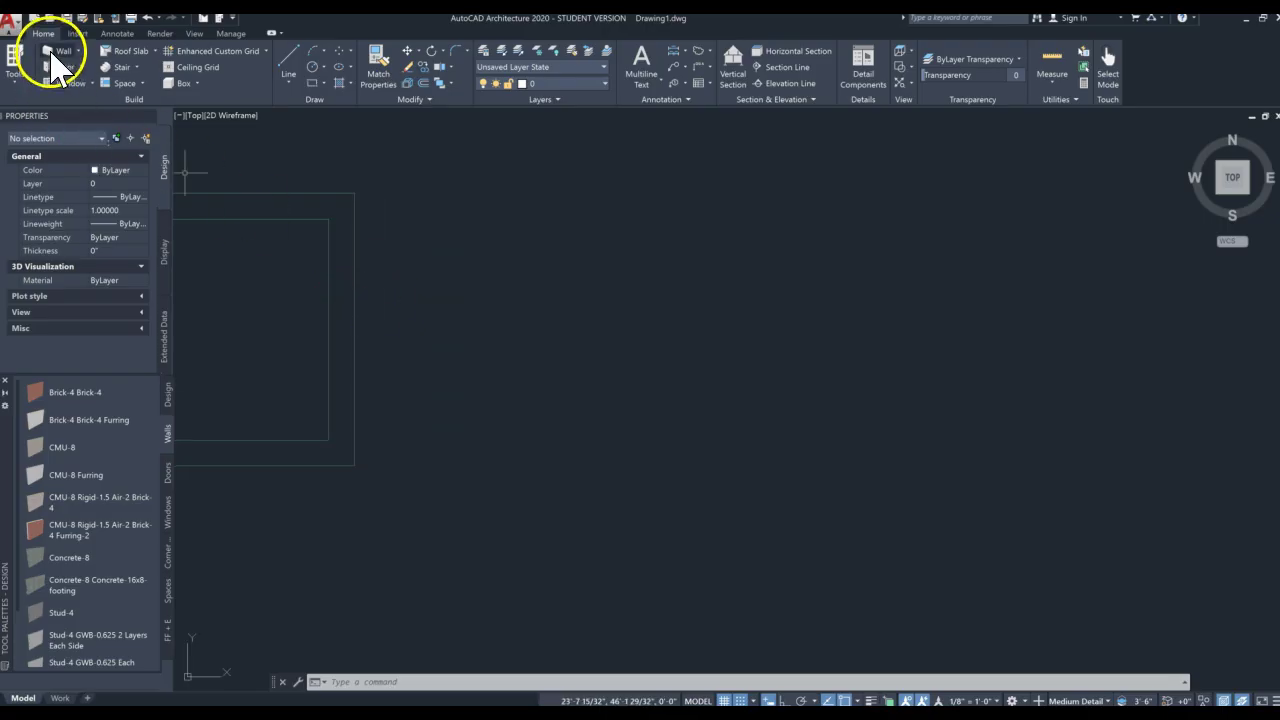
pyautogui.click(50, 52)
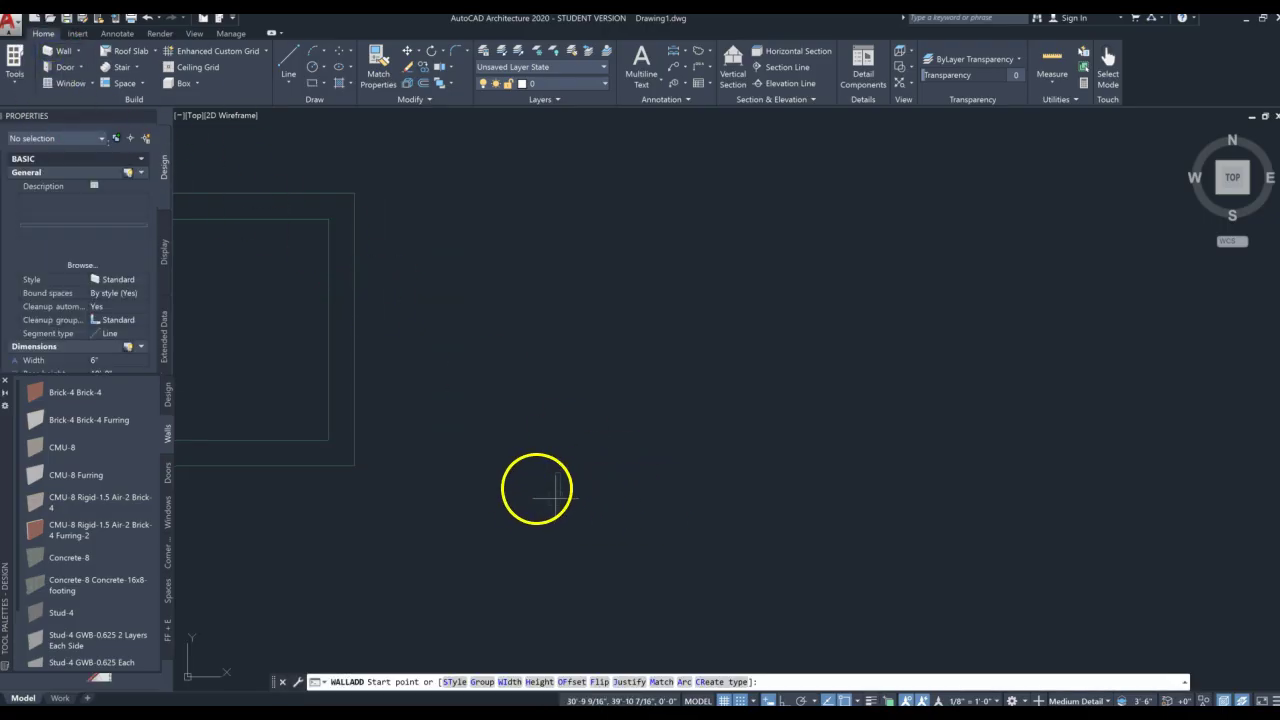
pyautogui.click(522, 492)
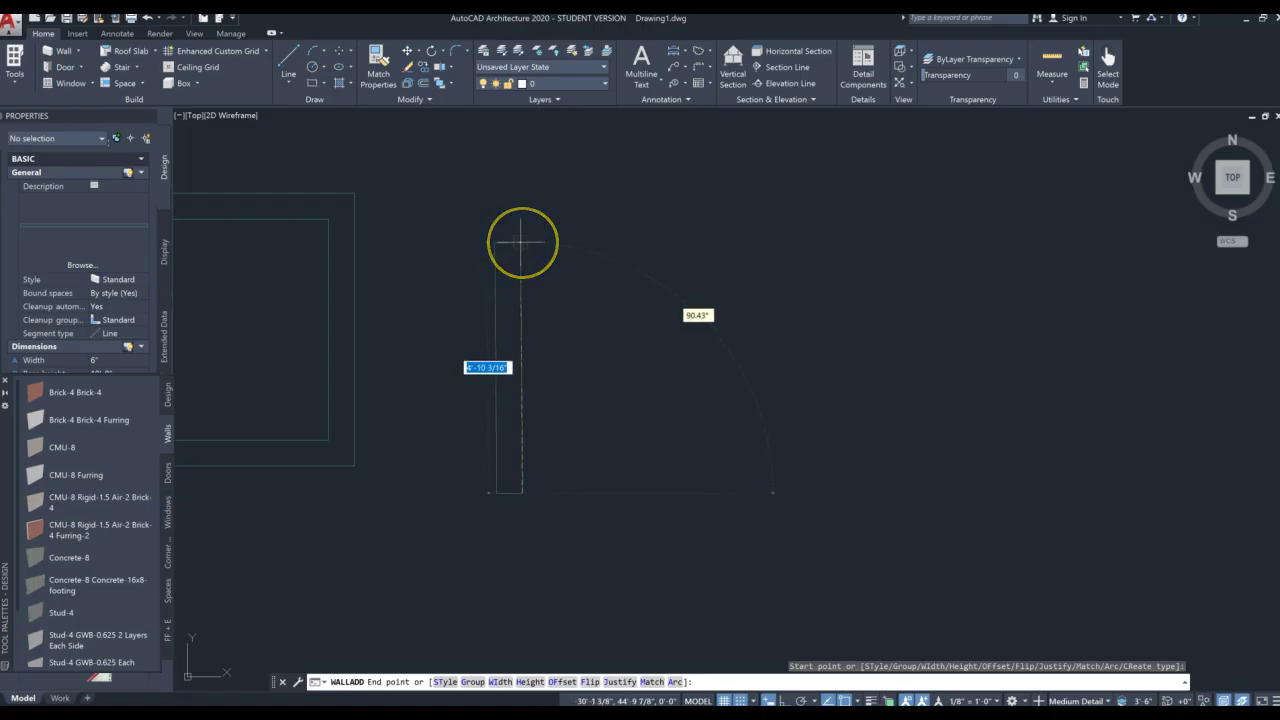
pyautogui.press('F8')
pyautogui.click(531, 237)
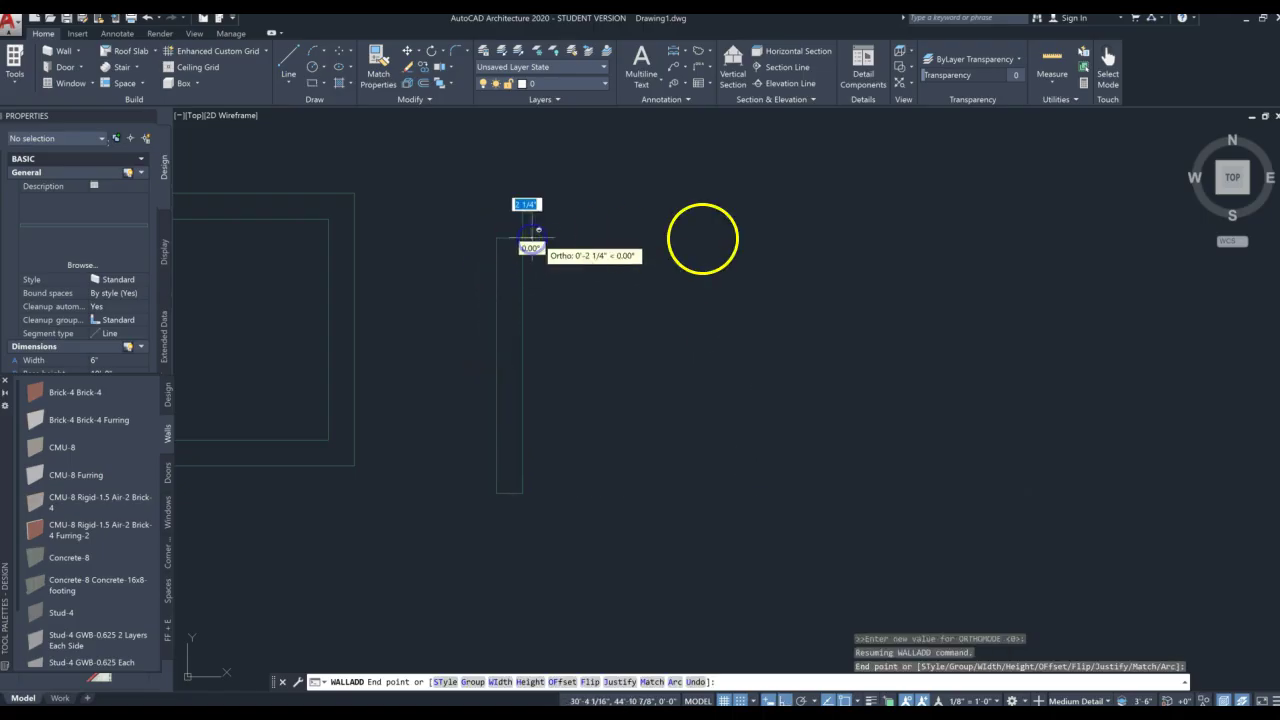
pyautogui.click(789, 228)
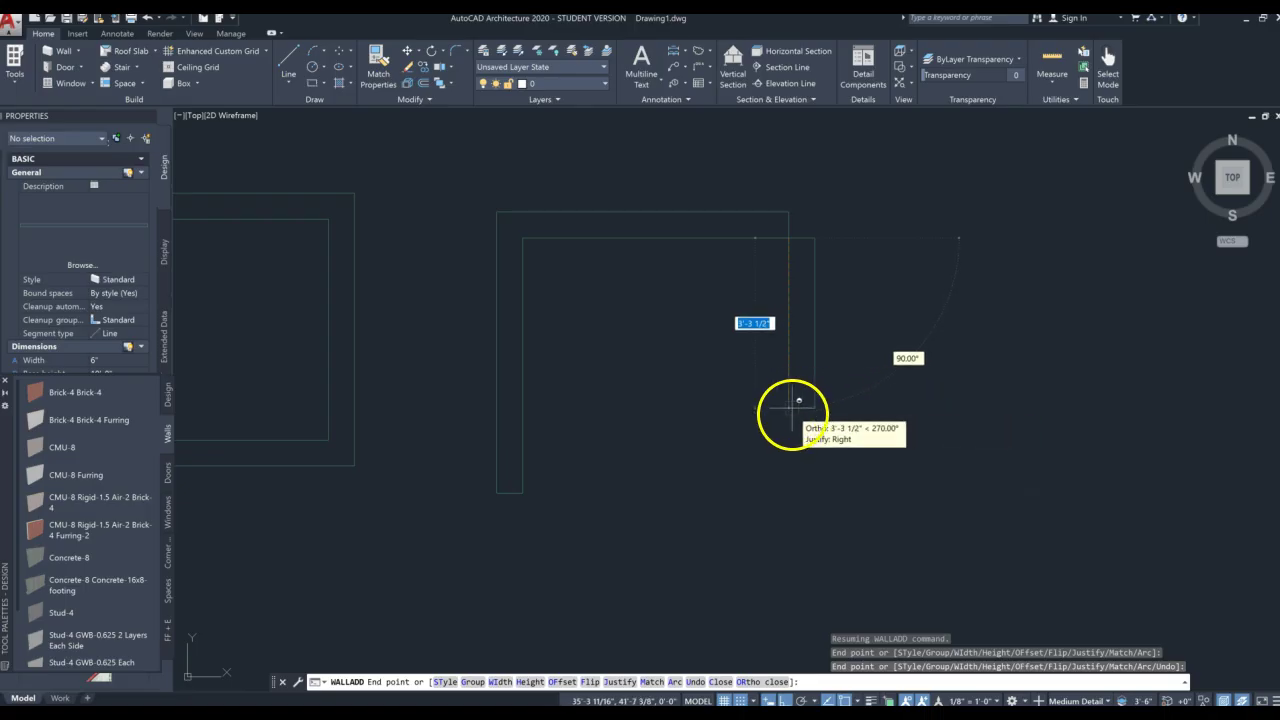
# Continue the second wall run down, right, up, left and down to its lower wall, enclosing a small room, and end the run.
pyautogui.click(790, 412)
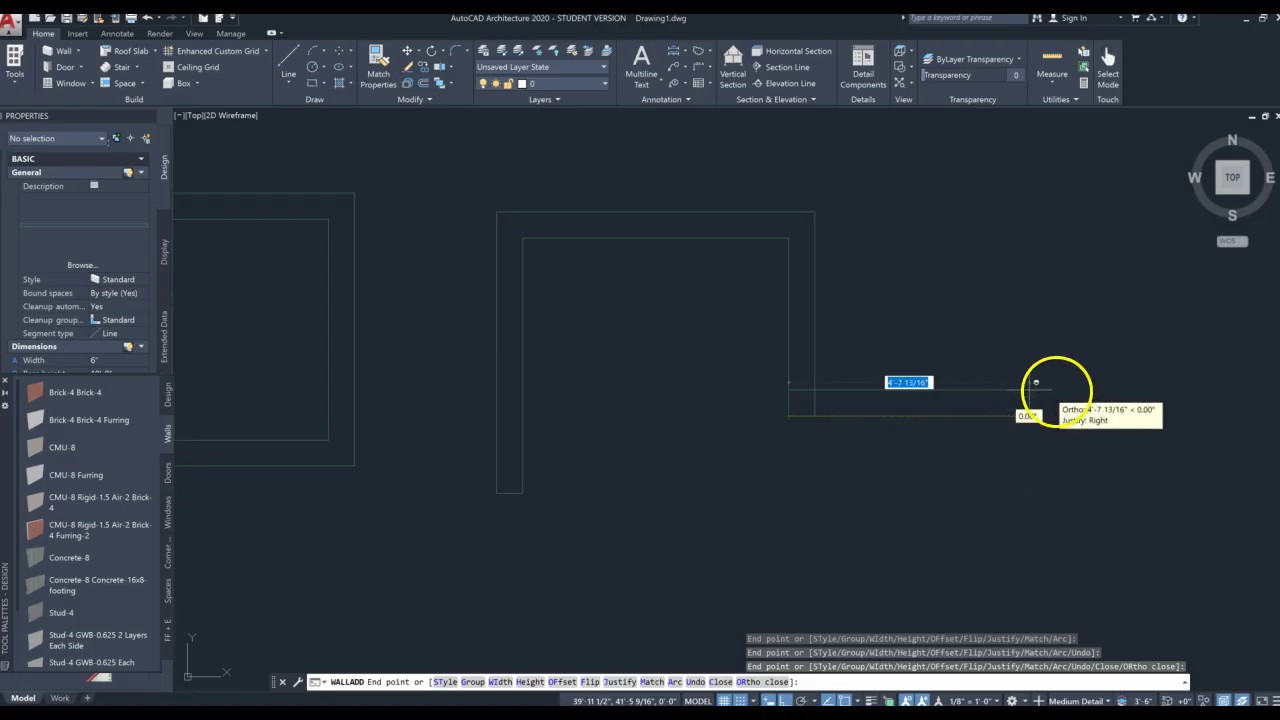
pyautogui.click(1057, 392)
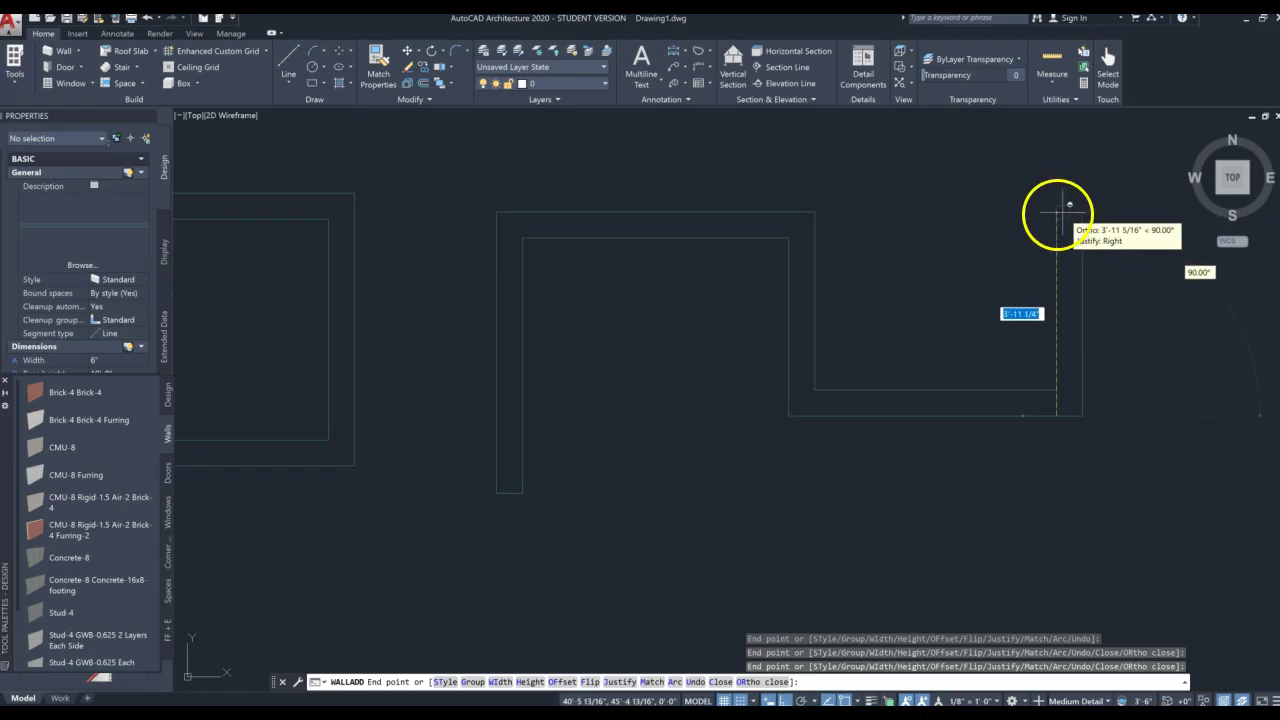
pyautogui.click(1056, 196)
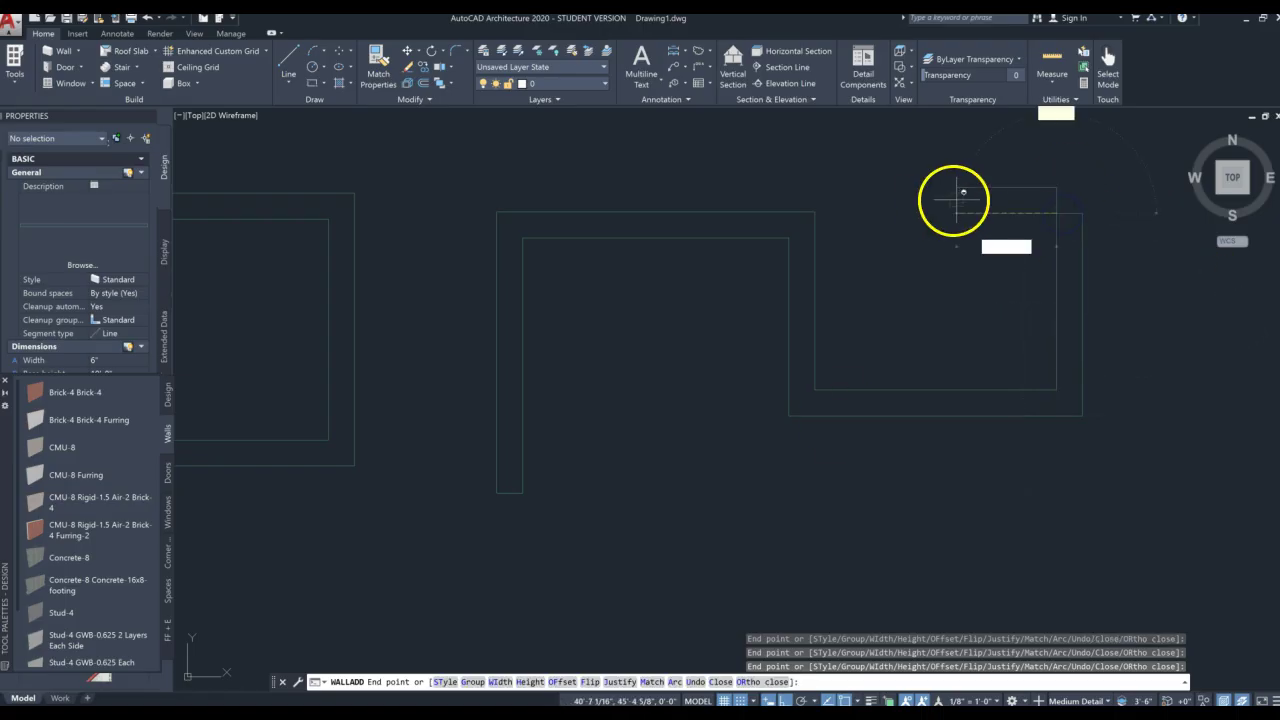
pyautogui.click(889, 205)
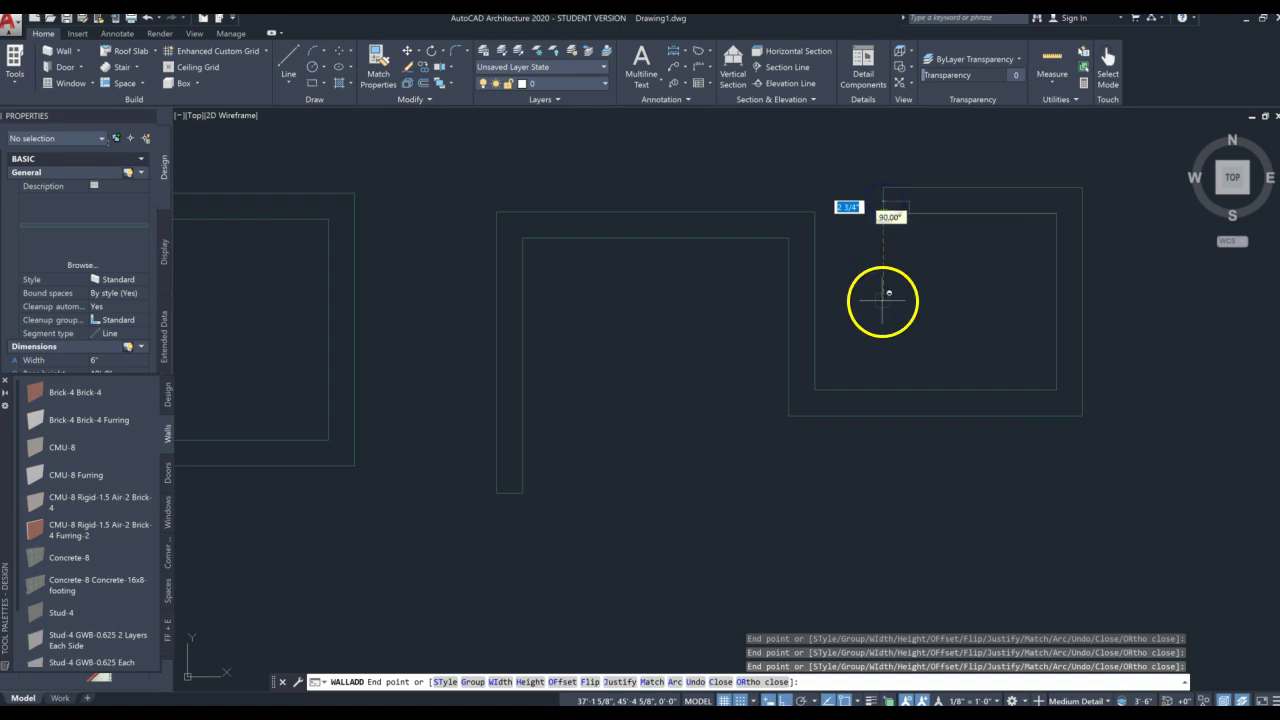
pyautogui.click(882, 401)
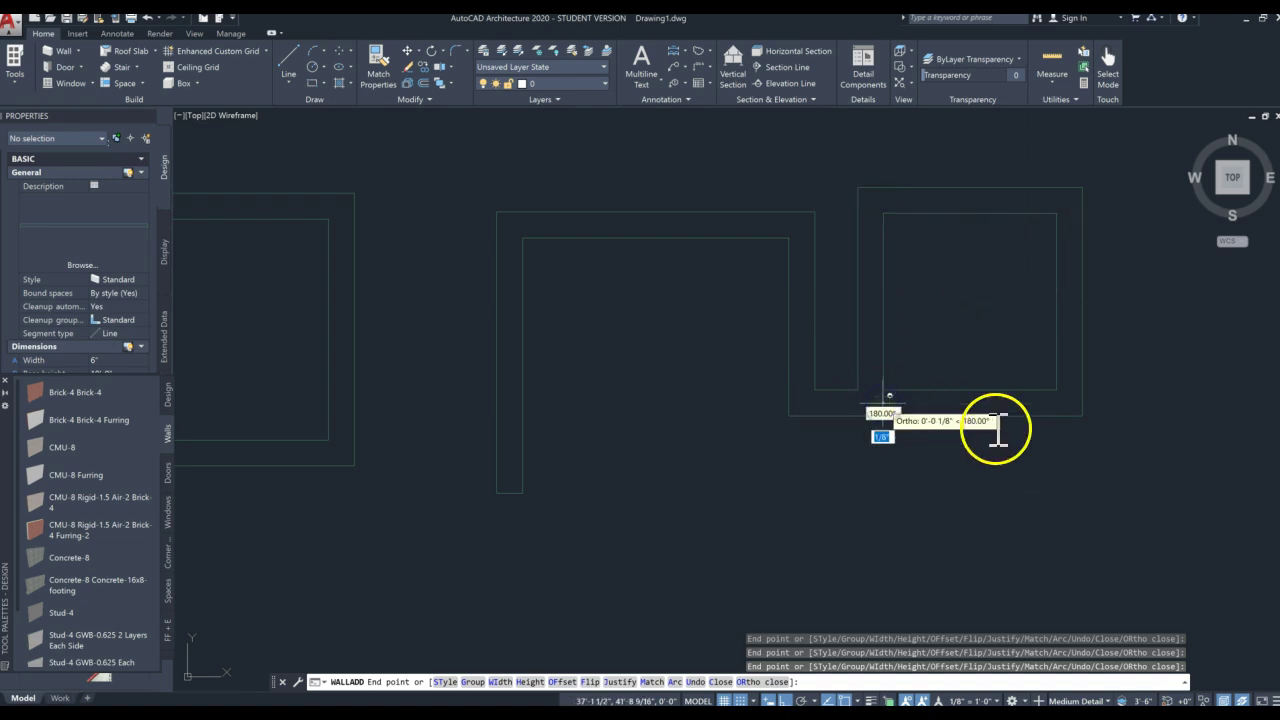
pyautogui.press('Escape')
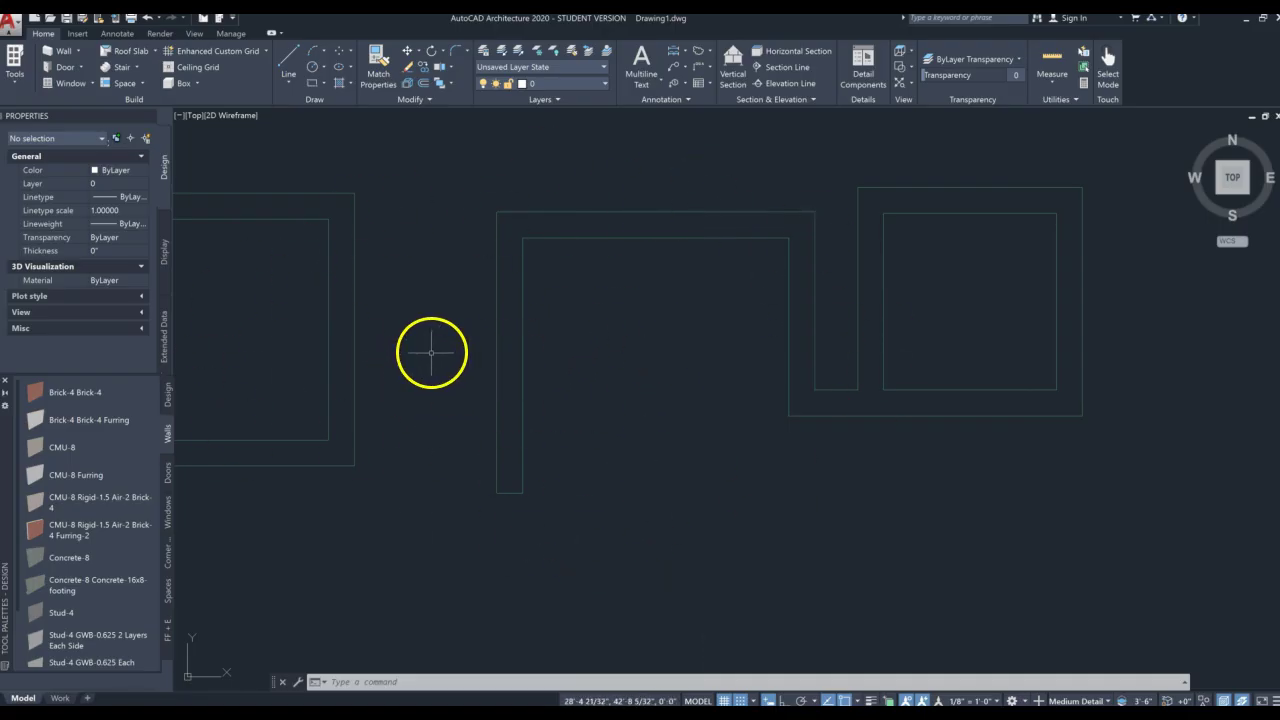
# Frame both wall runs together and view them in 3D from the SE Isometric direction.
pyautogui.scroll(5, 426, 356)
pyautogui.scroll(-8, 426, 356)
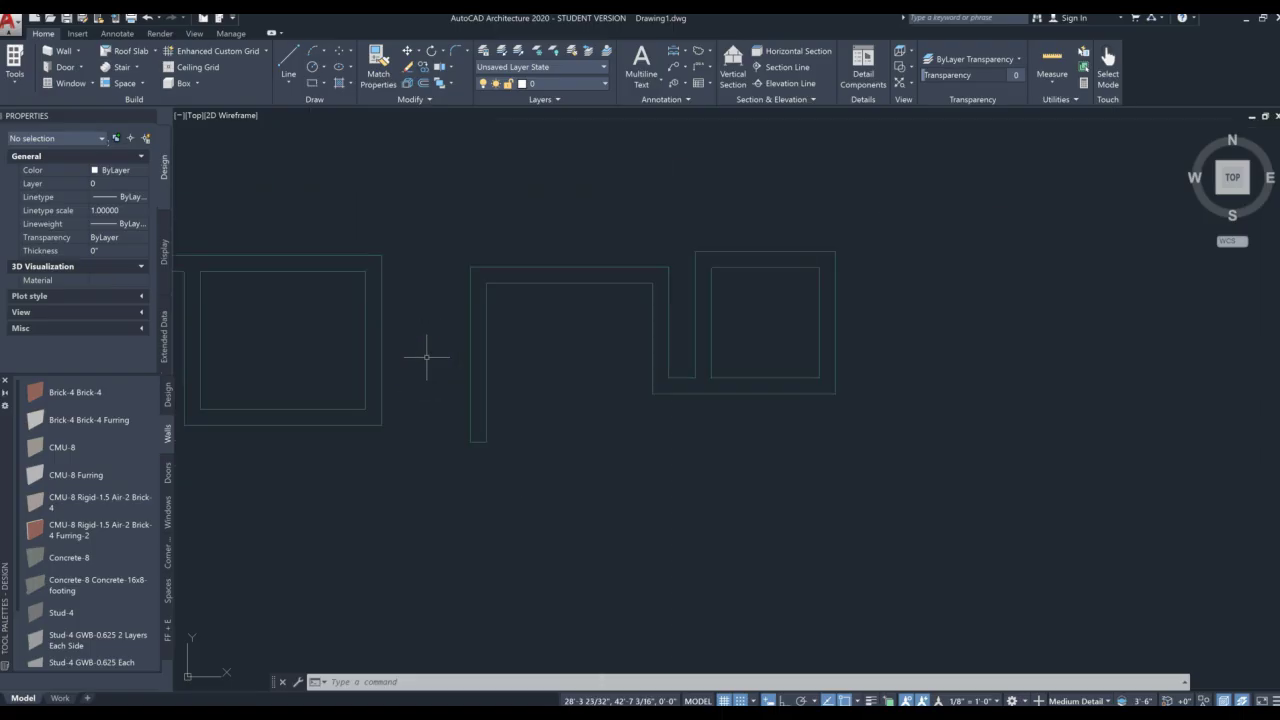
pyautogui.scroll(5, 426, 356)
pyautogui.scroll(-3, 426, 356)
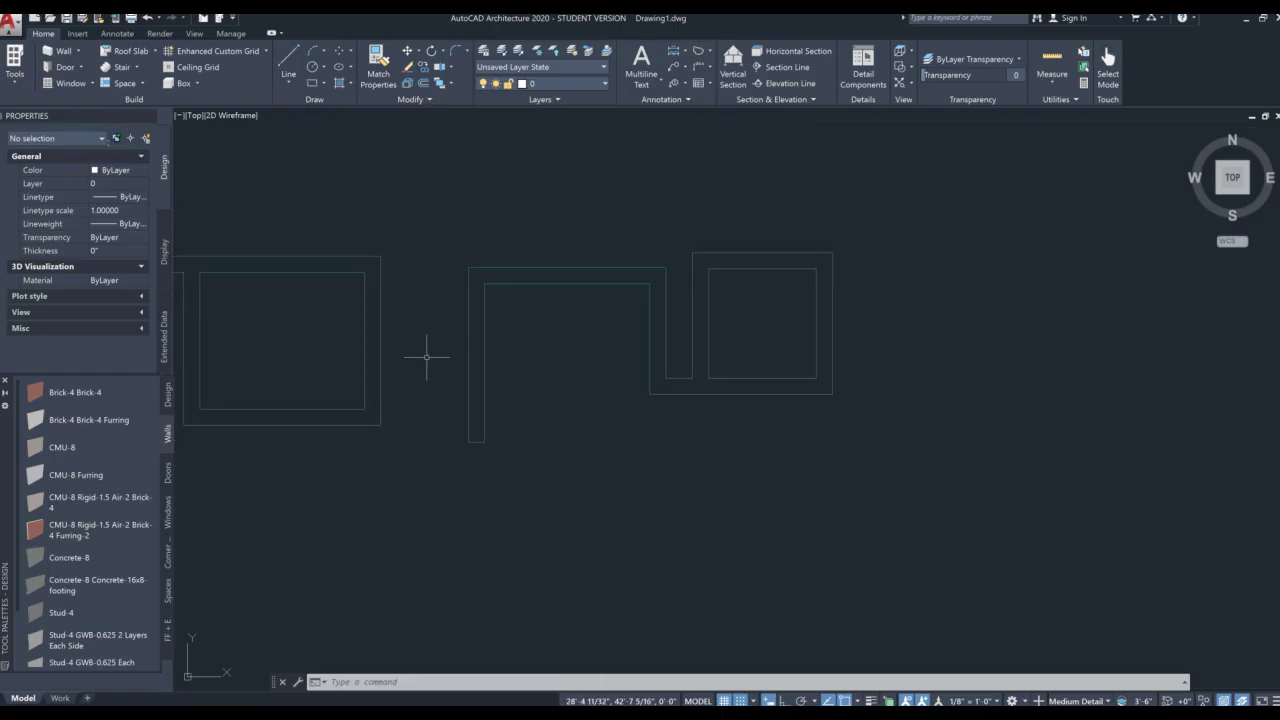
pyautogui.scroll(-2, 423, 356)
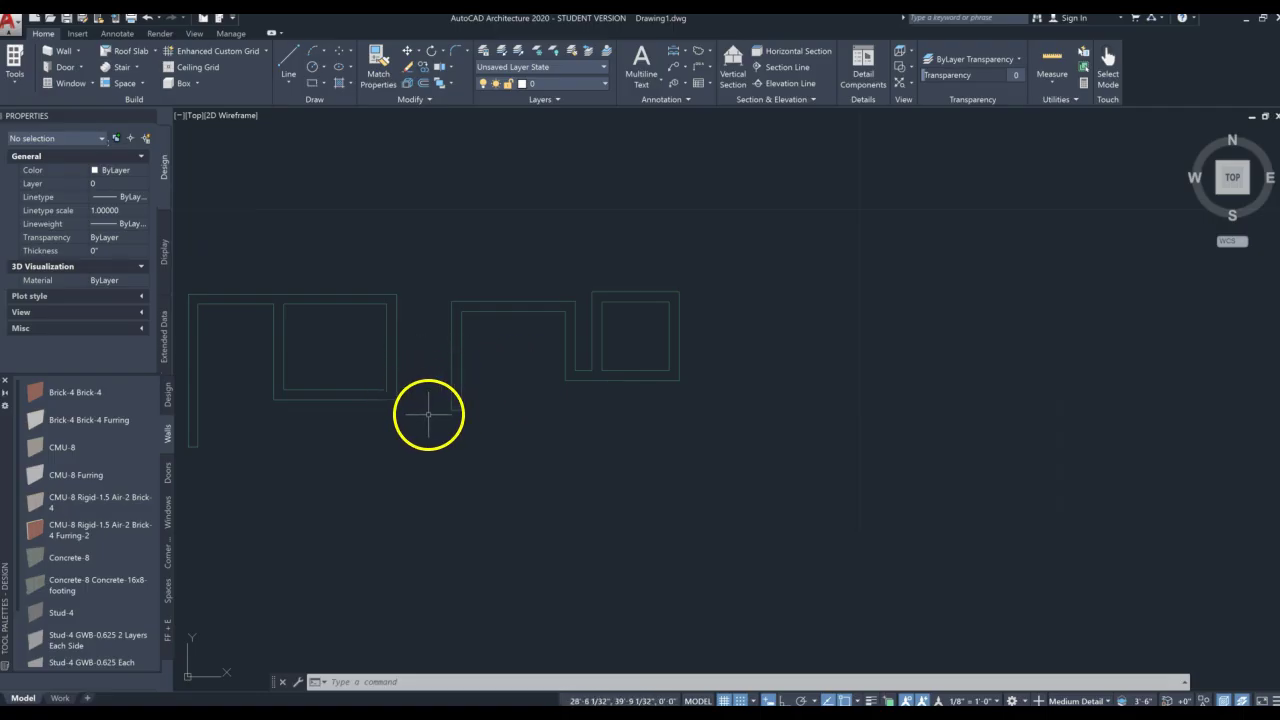
pyautogui.moveTo(428, 415)
pyautogui.mouseDown(button='middle')
pyautogui.moveTo(543, 446)
pyautogui.moveTo(751, 412)
pyautogui.moveTo(612, 304)
pyautogui.moveTo(506, 523)
pyautogui.moveTo(590, 375)
pyautogui.moveTo(503, 305)
pyautogui.moveTo(521, 325)
pyautogui.moveTo(462, 456)
pyautogui.moveTo(549, 511)
pyautogui.mouseUp(button='middle')
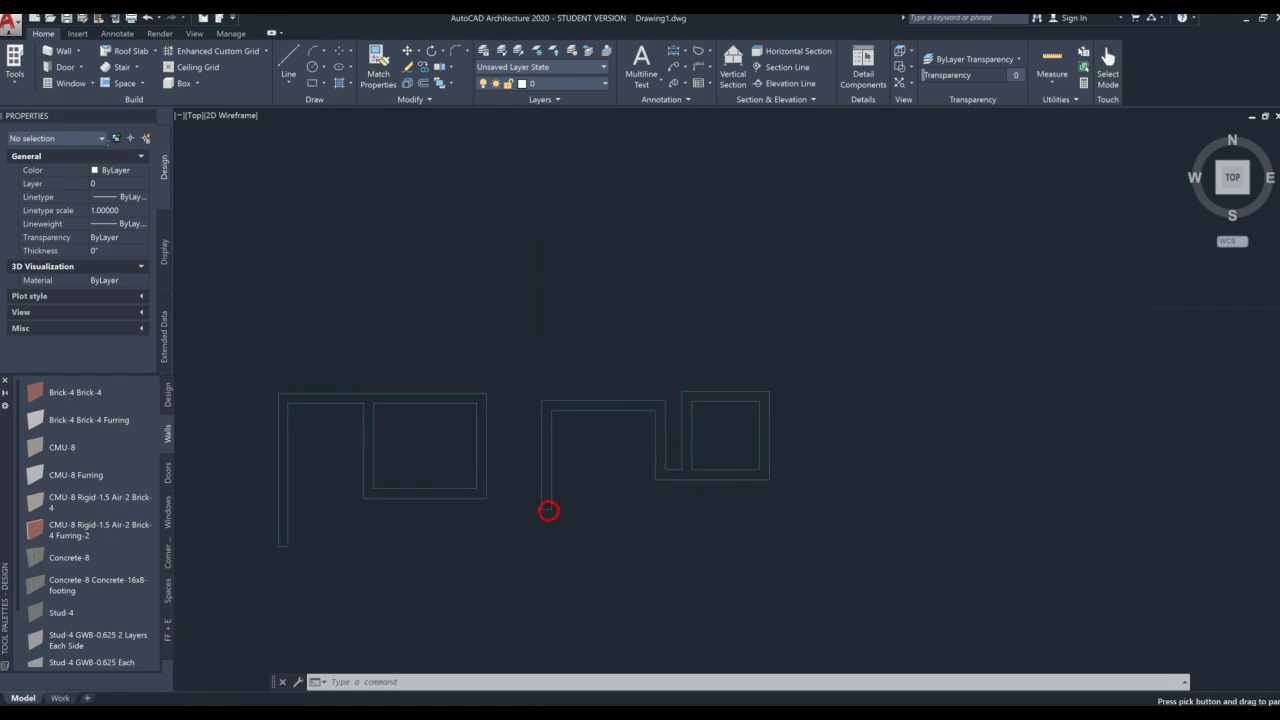
pyautogui.moveTo(409, 549); pyautogui.dragTo(440, 506, button='middle')
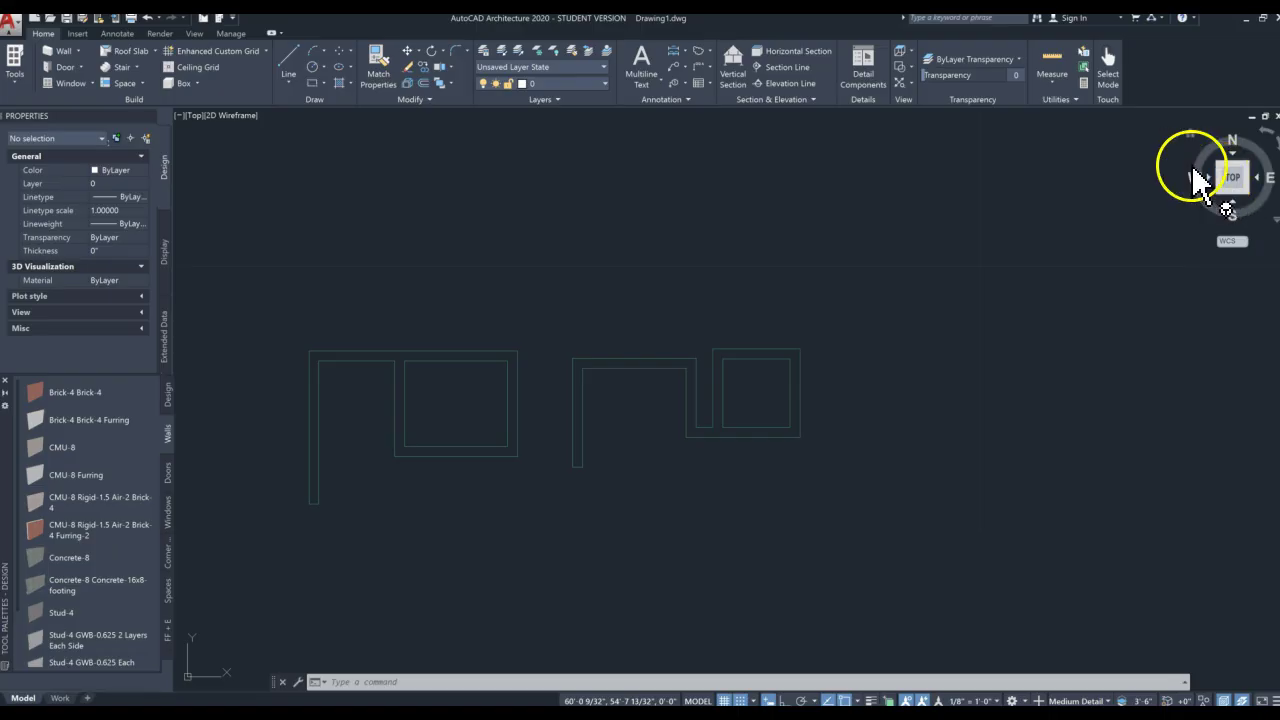
pyautogui.click(1247, 197)
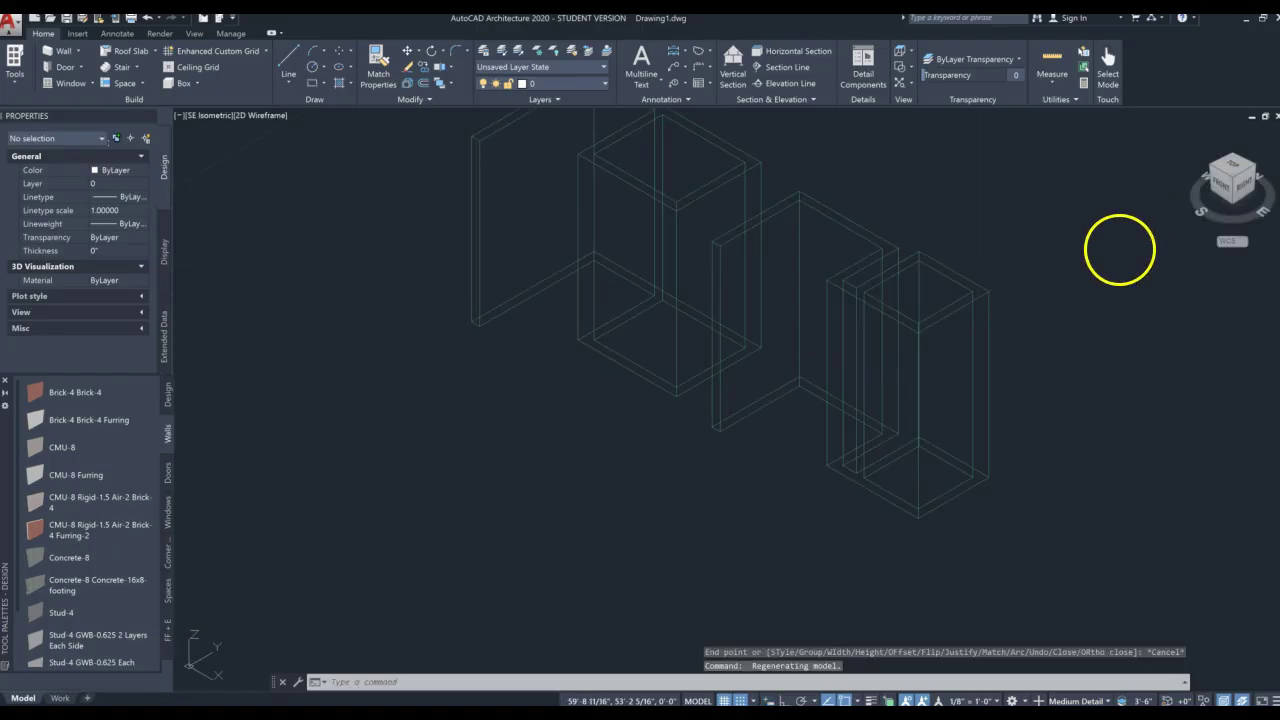
pyautogui.moveTo(709, 263); pyautogui.dragTo(605, 329, button='middle')
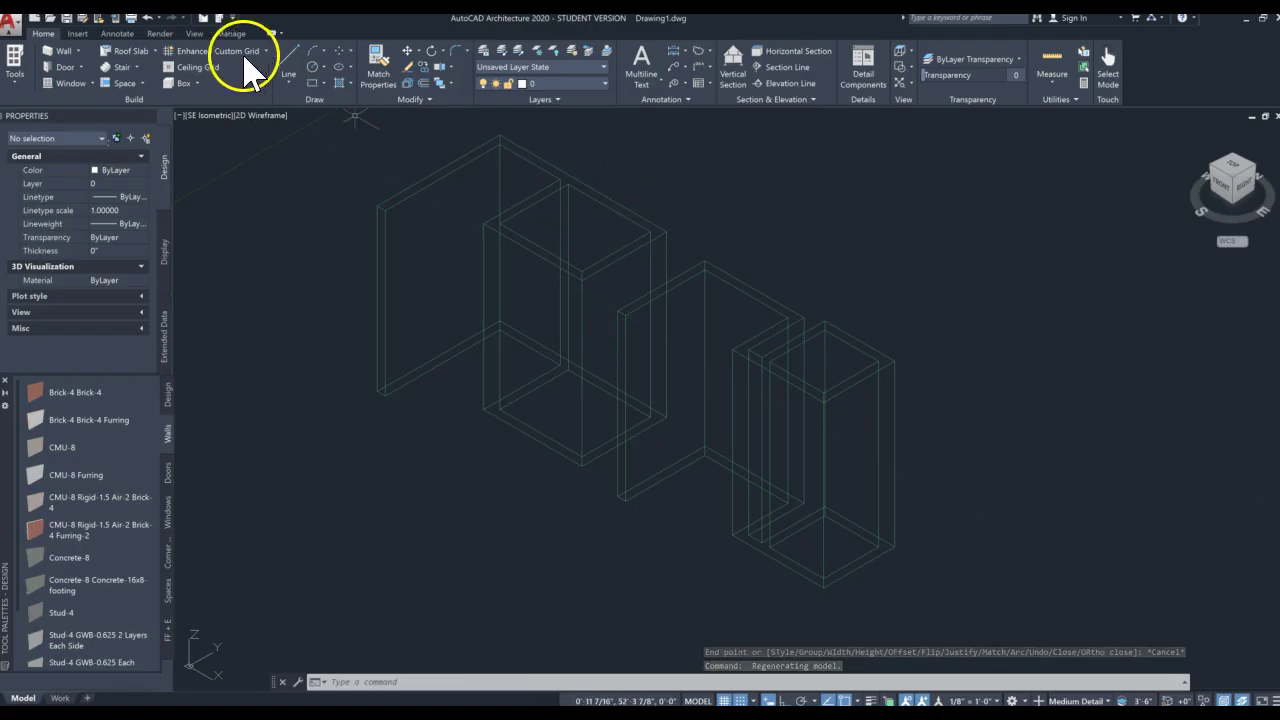
# Set the visual style of the model view to Conceptual.
pyautogui.click(195, 33)
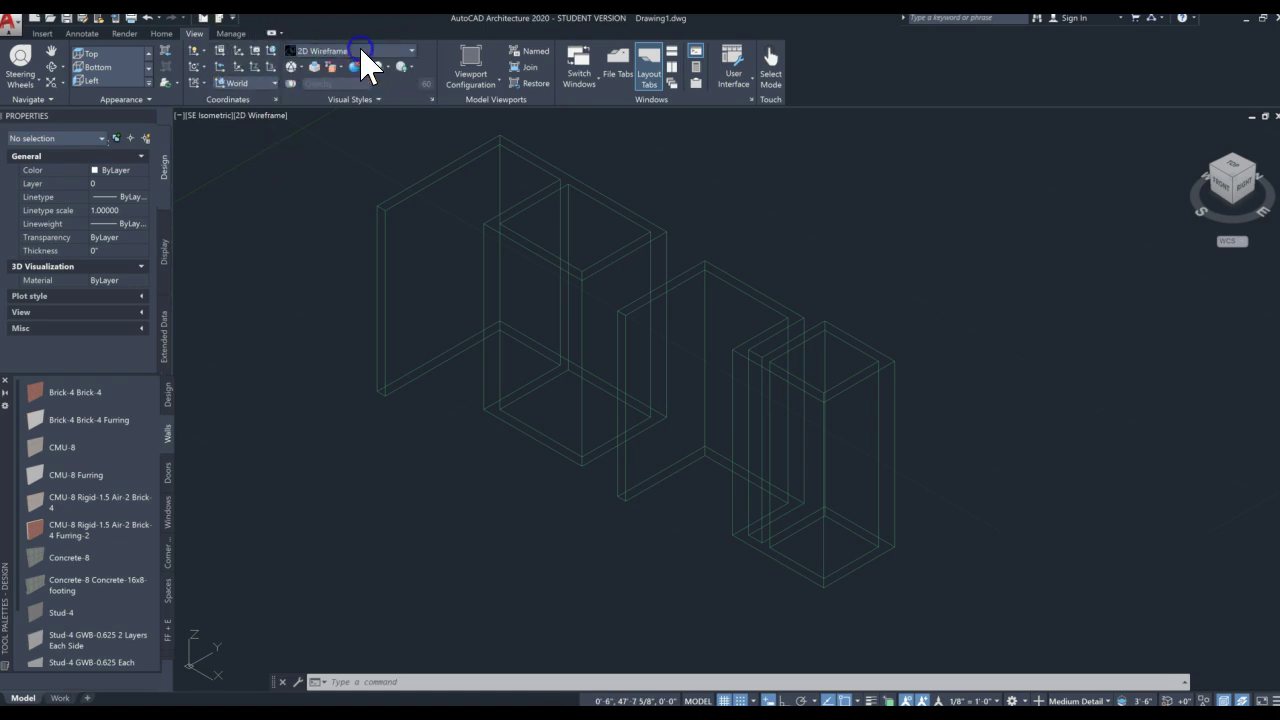
pyautogui.click(338, 90)
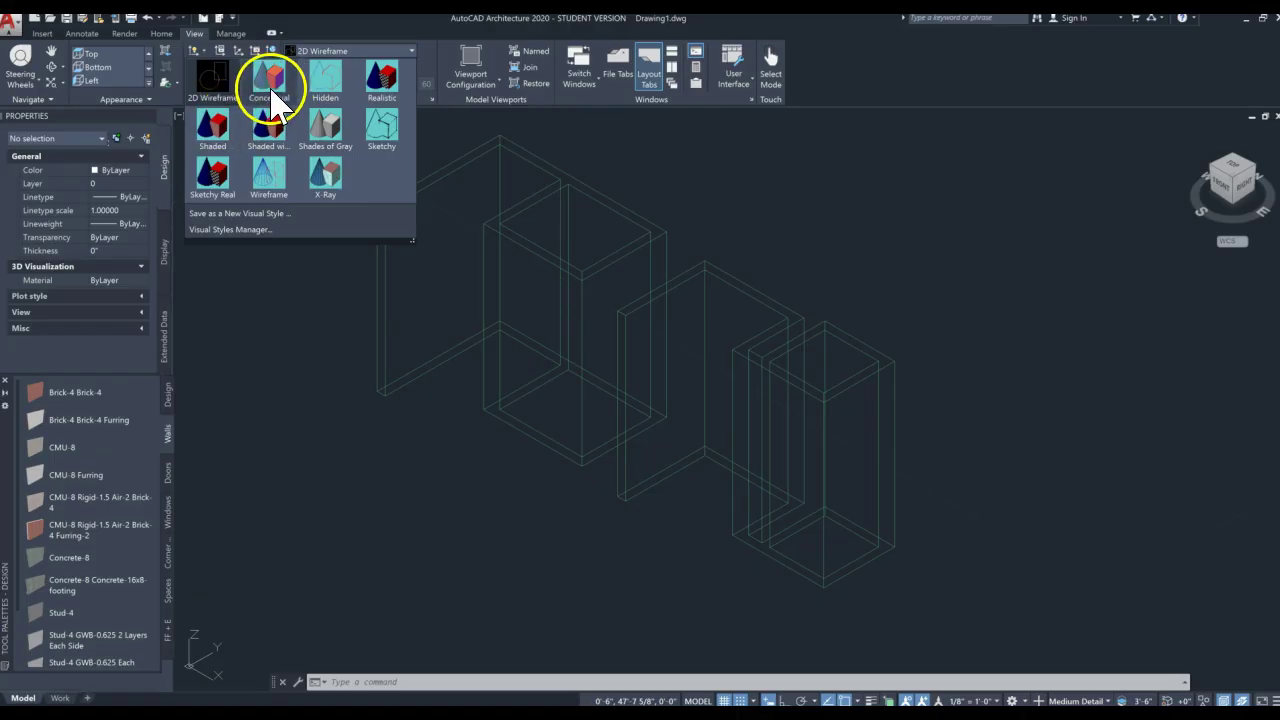
pyautogui.click(270, 95)
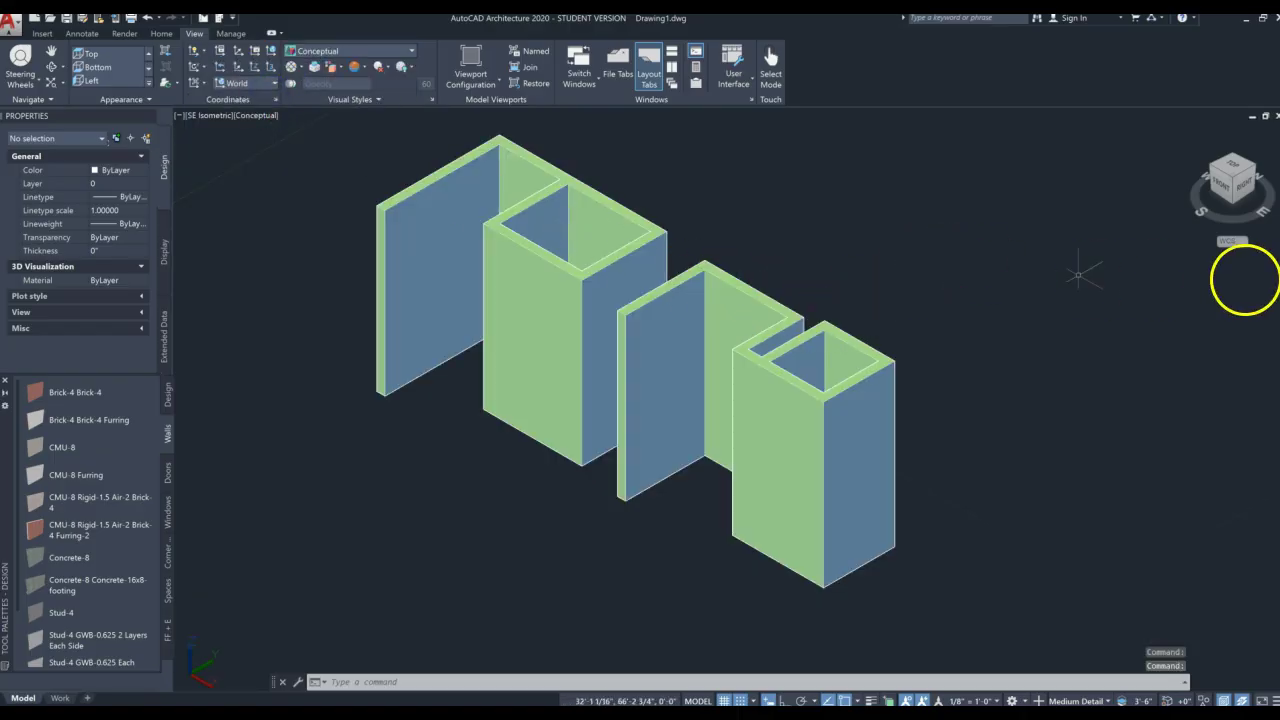
# Examine the shaded walls from the NE Isometric direction and a front-left orbit, and return to the Top view.
pyautogui.click(1247, 178)
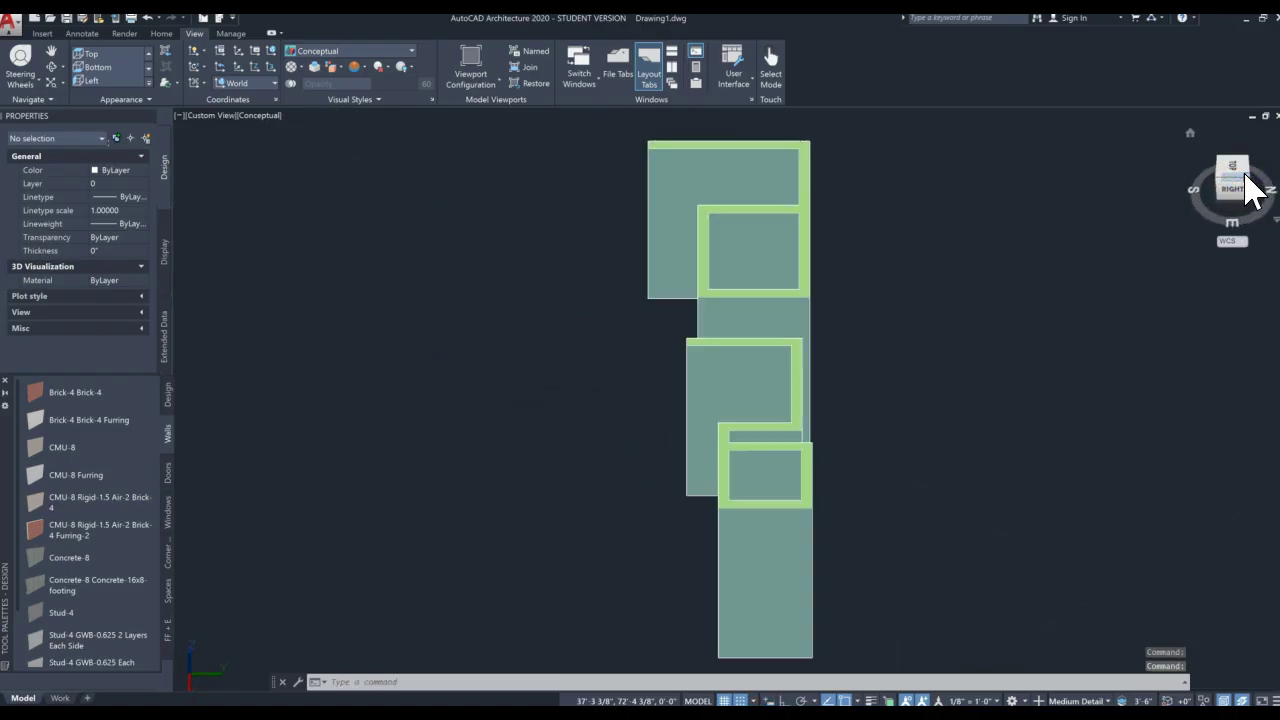
pyautogui.click(1247, 178)
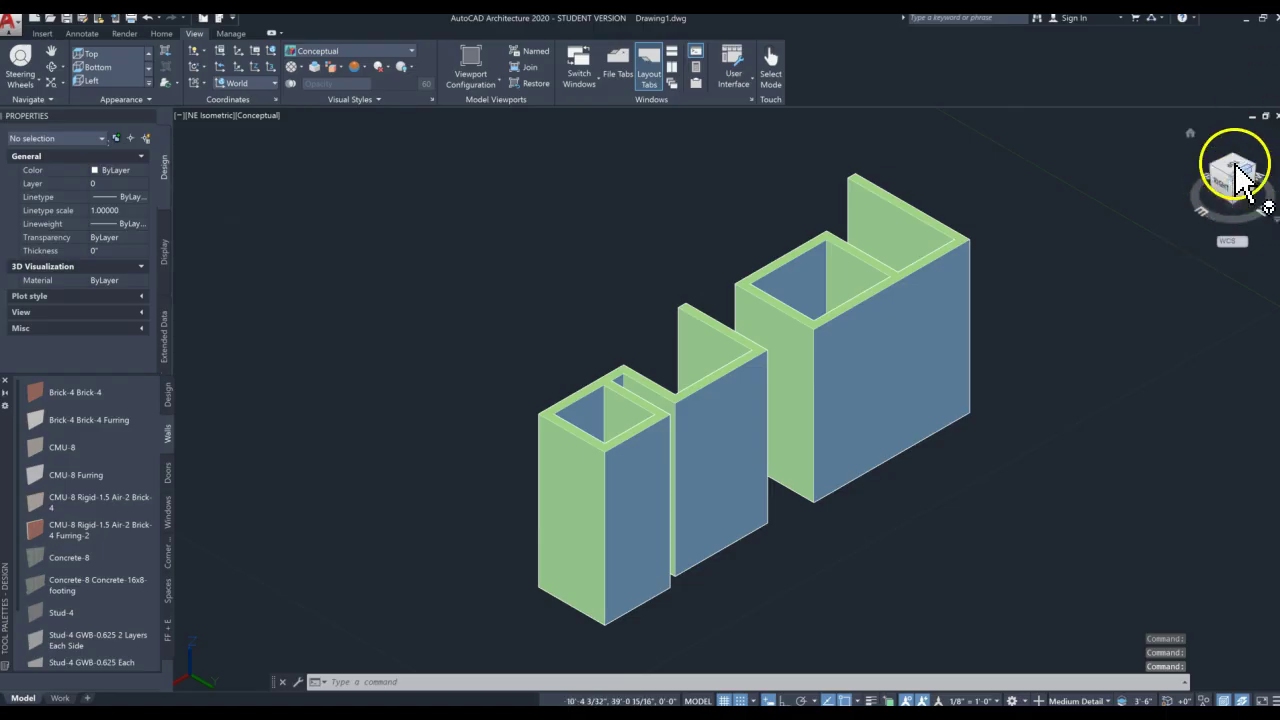
pyautogui.moveTo(1240, 195)
pyautogui.mouseDown()
pyautogui.moveTo(1163, 191)
pyautogui.moveTo(1053, 290)
pyautogui.moveTo(920, 277)
pyautogui.moveTo(829, 237)
pyautogui.moveTo(709, 281)
pyautogui.moveTo(597, 297)
pyautogui.moveTo(556, 270)
pyautogui.mouseUp()
pyautogui.keyDown('shift'); pyautogui.moveTo(745, 320); pyautogui.dragTo(711, 309, button='middle'); pyautogui.keyUp('shift')
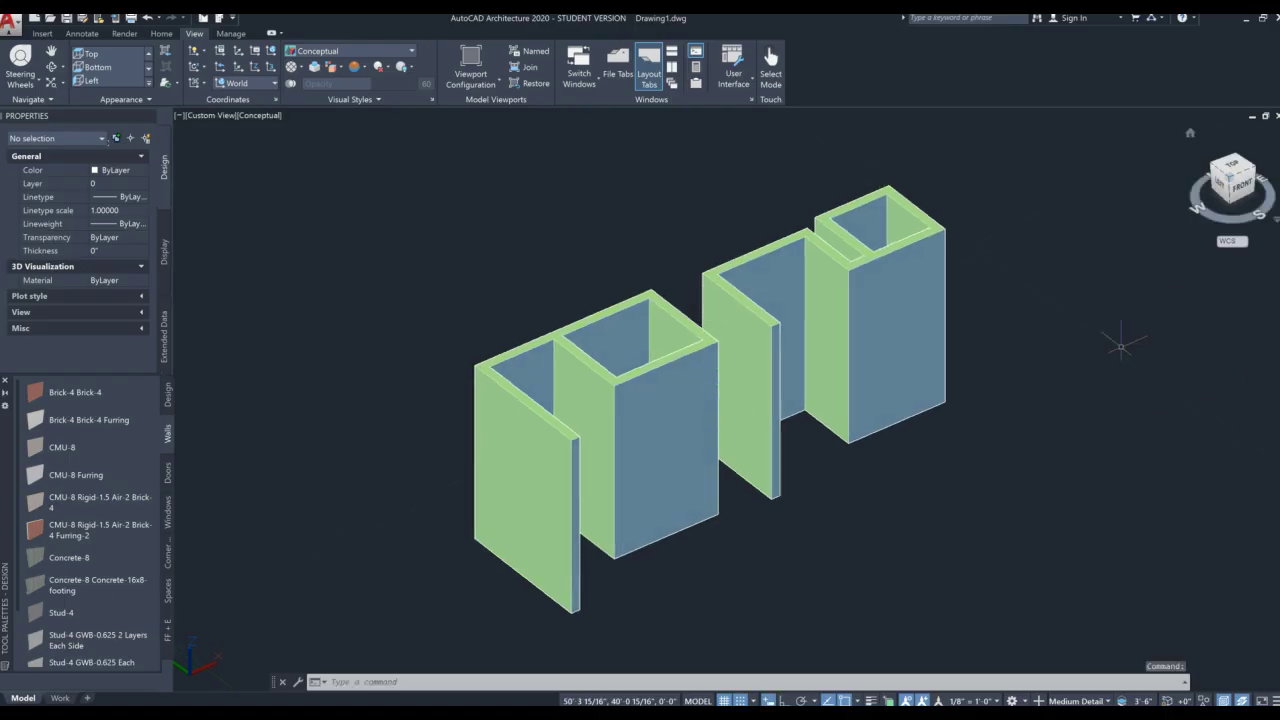
pyautogui.click(1236, 165)
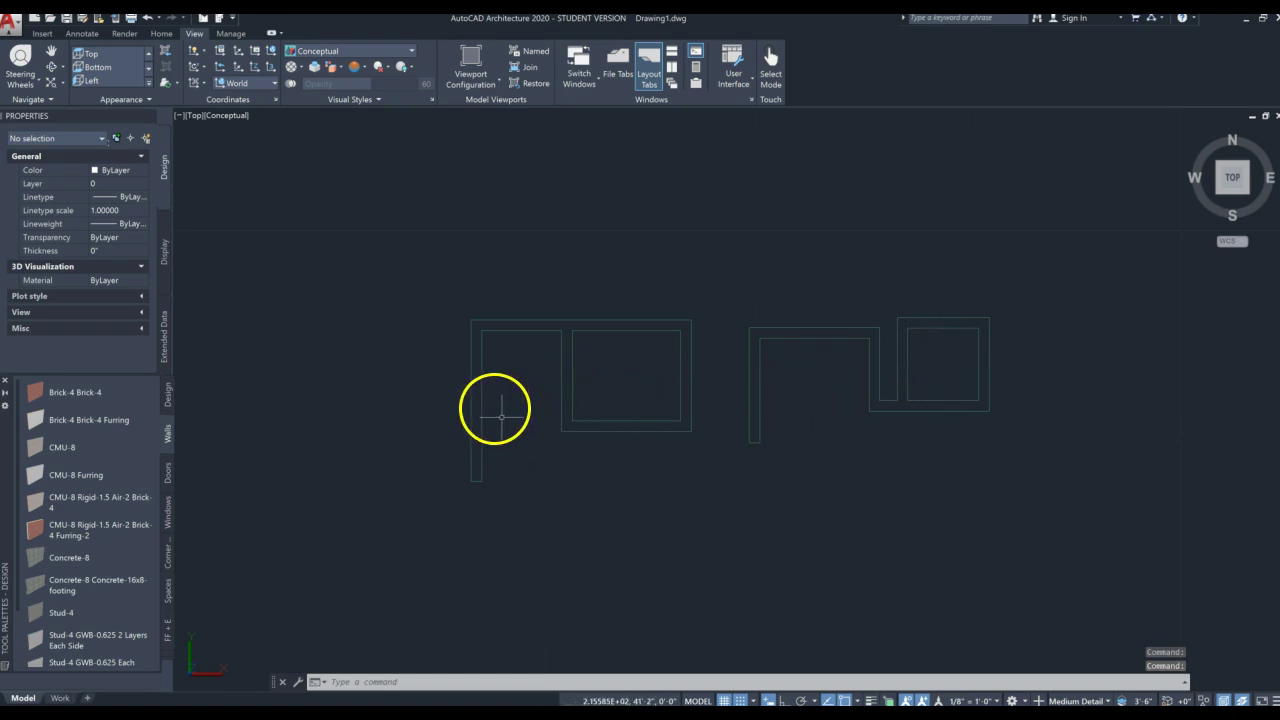
# Select the first run's free-standing vertical wall and float the Design tool palettes over the drawing area to uncover its full properties.
pyautogui.click(481, 366)
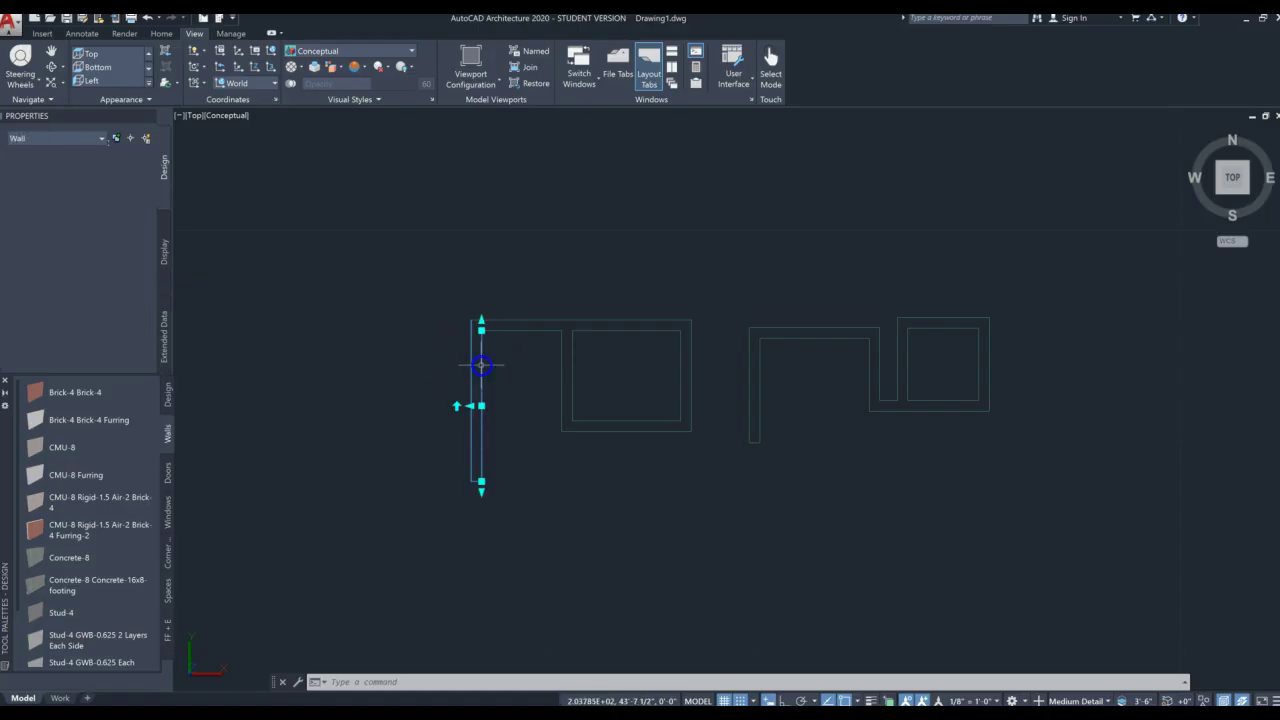
pyautogui.moveTo(12, 447); pyautogui.dragTo(1089, 434)
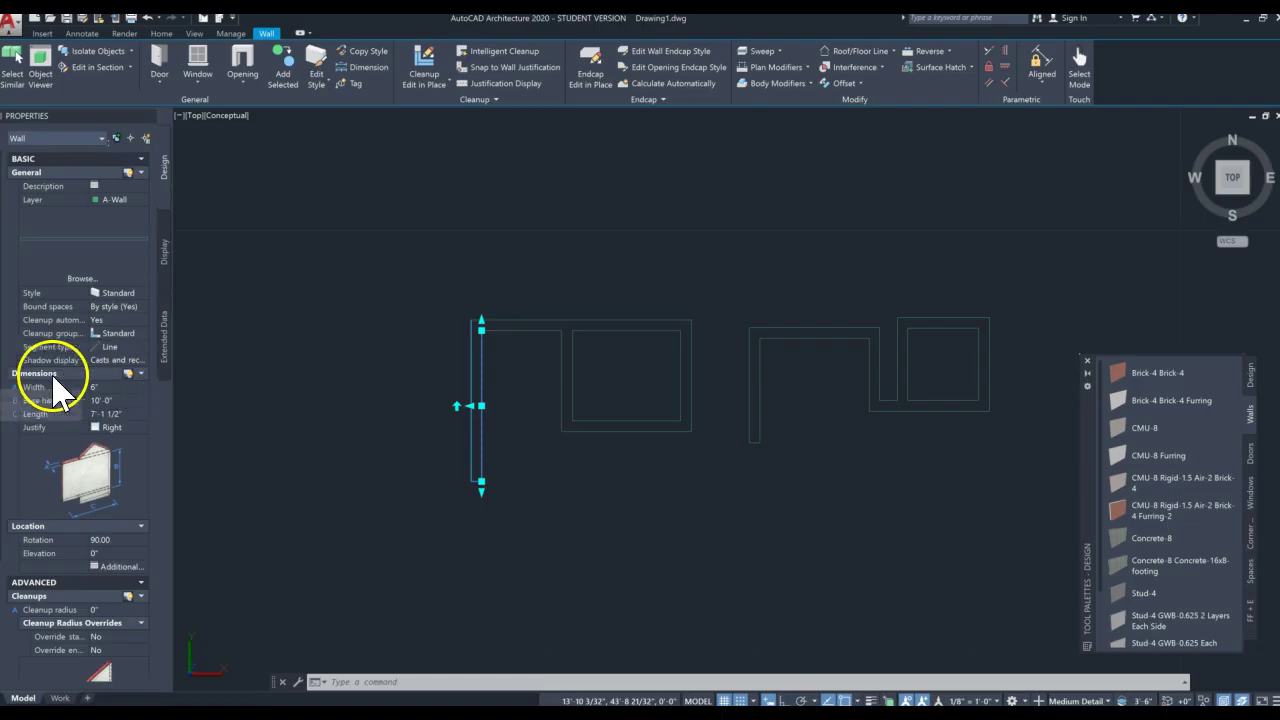
# Set the selected vertical wall's width to 4" and look closely at the resized wall beside the adjoining walls.
pyautogui.click(84, 388)
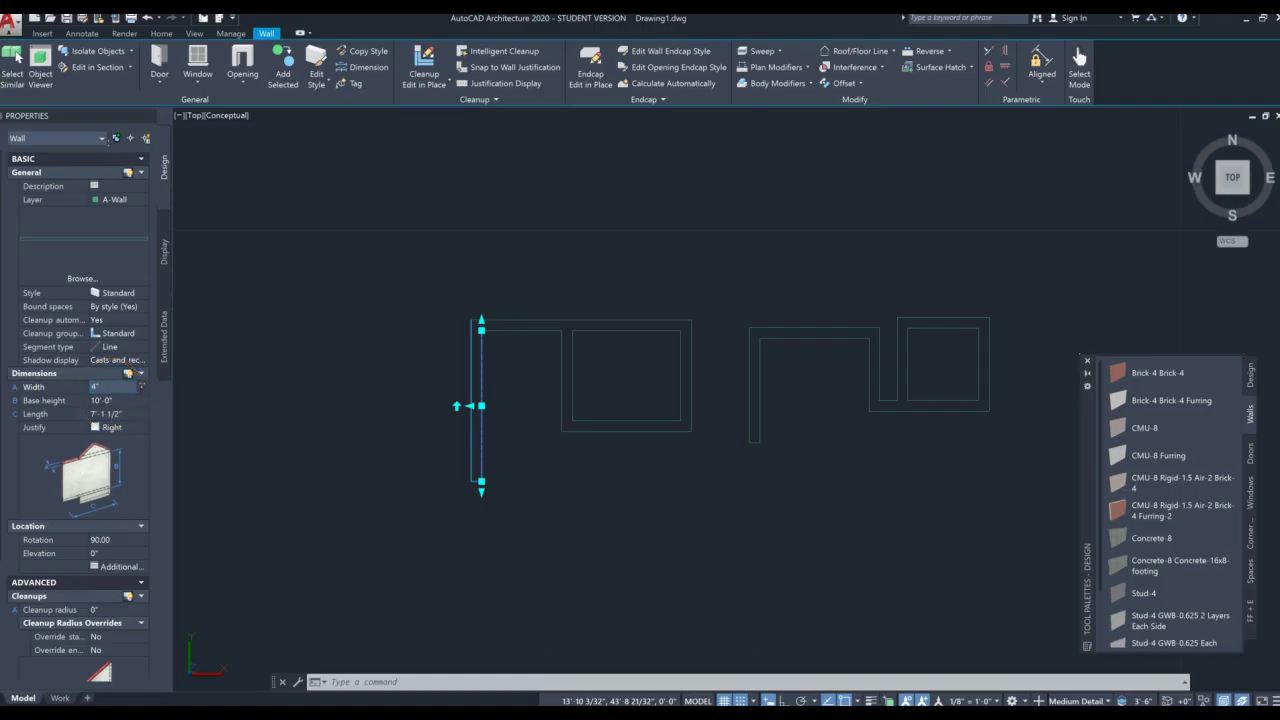
pyautogui.write('4')
pyautogui.click(112, 400)
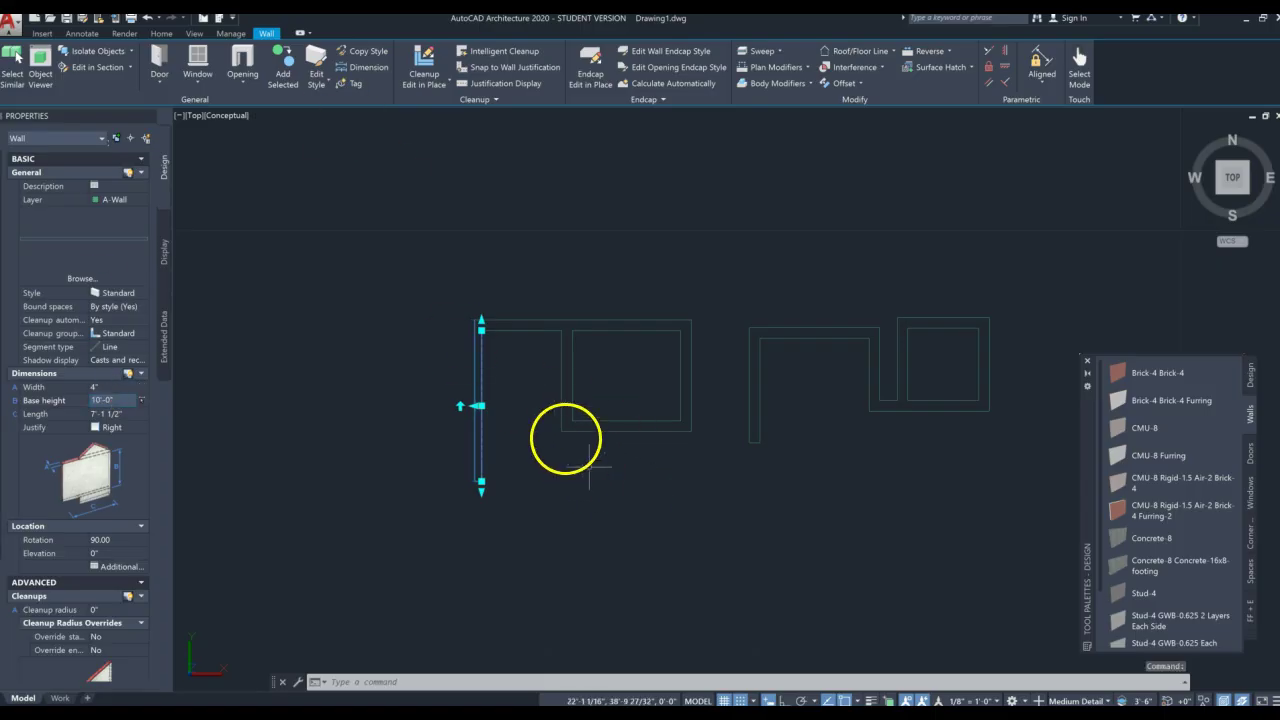
pyautogui.scroll(7, 484, 390)
pyautogui.scroll(-3, 481, 405)
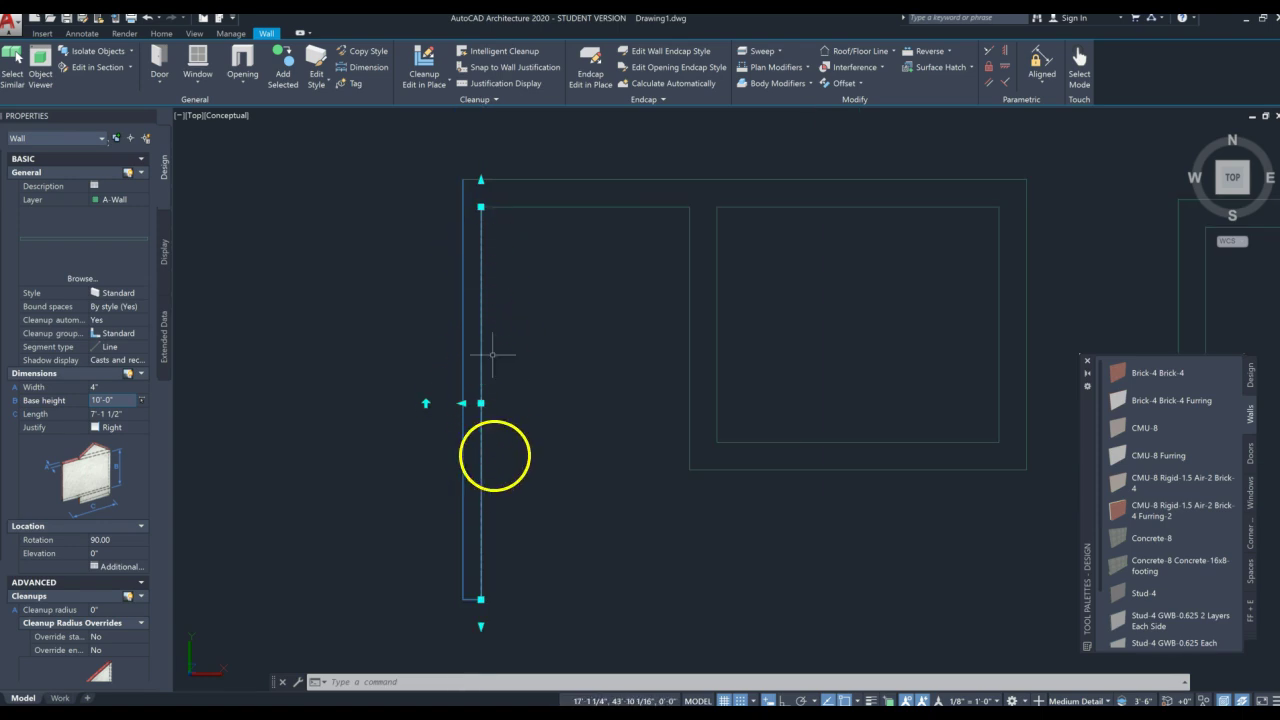
pyautogui.click(487, 281)
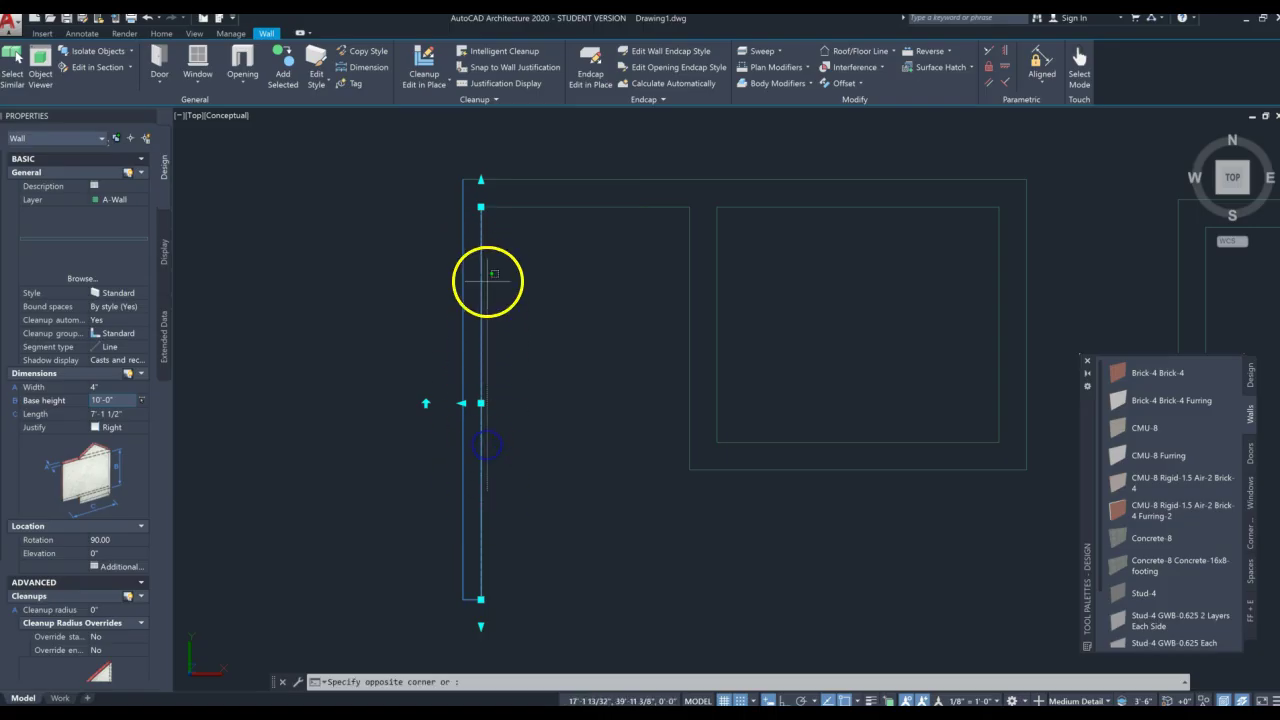
pyautogui.click(478, 515)
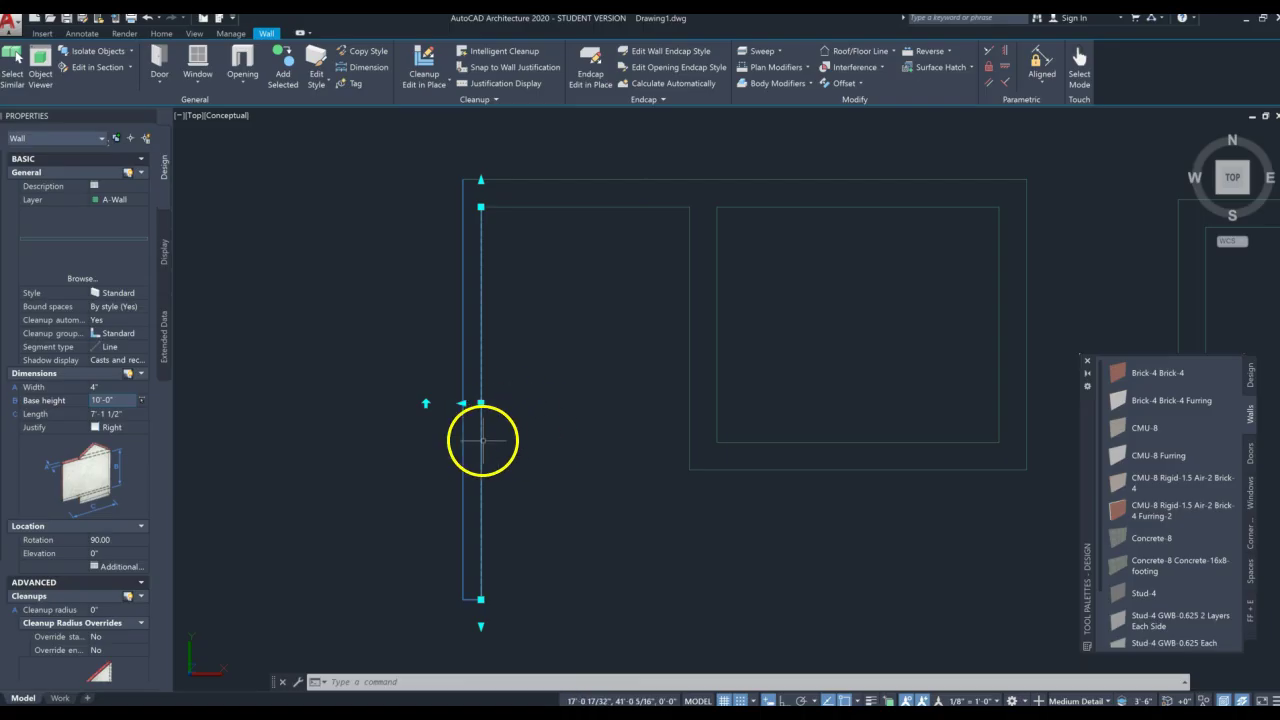
# Set the selected vertical wall's base height to 9".
pyautogui.click(105, 400)
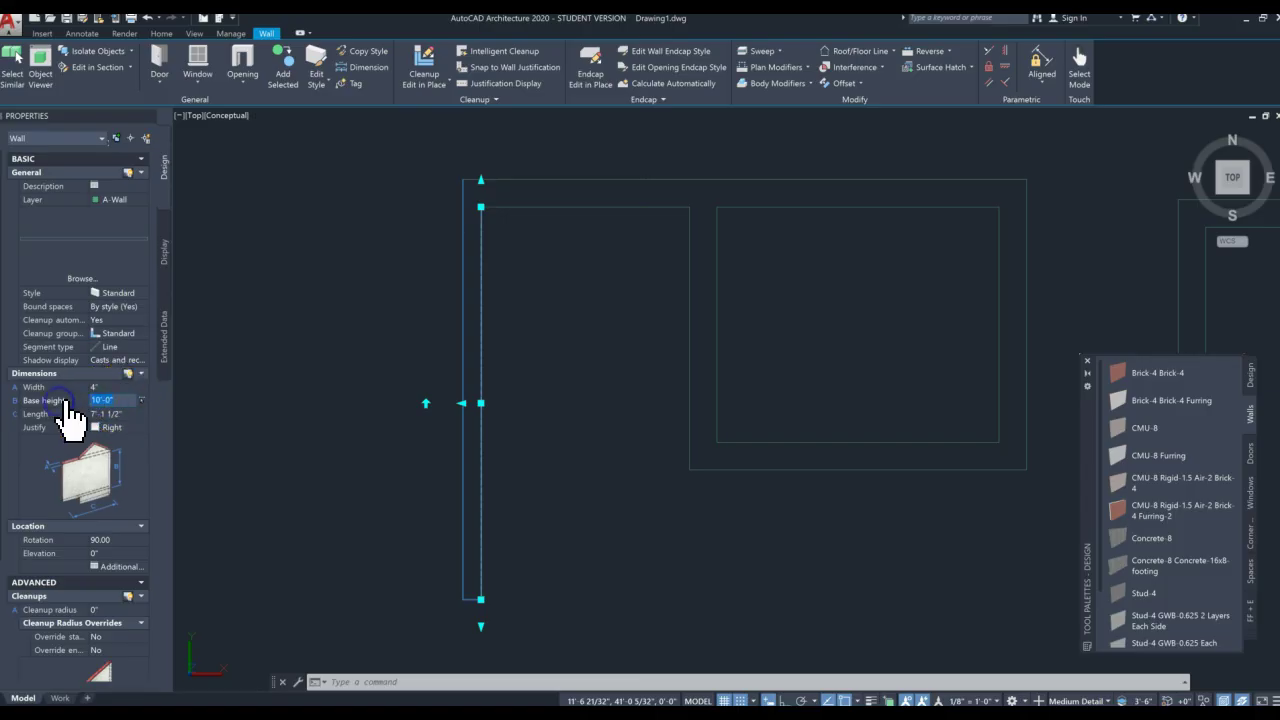
pyautogui.write('9')
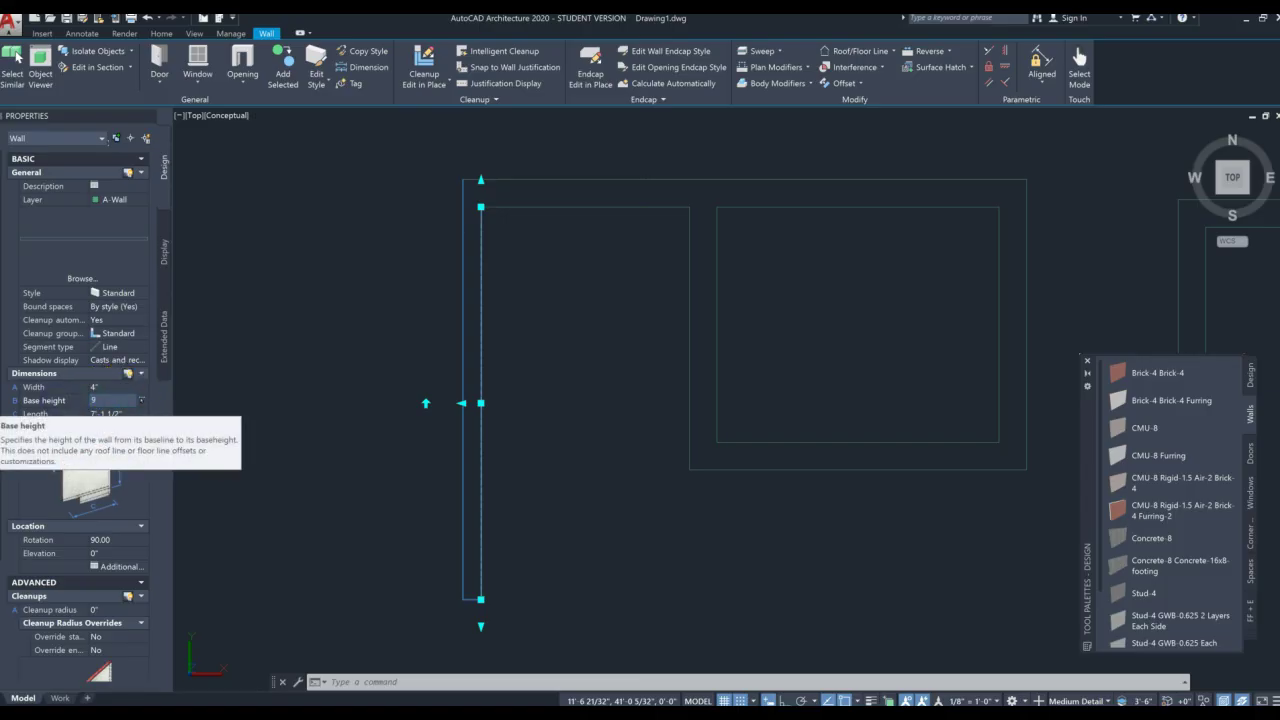
pyautogui.press('Tab')
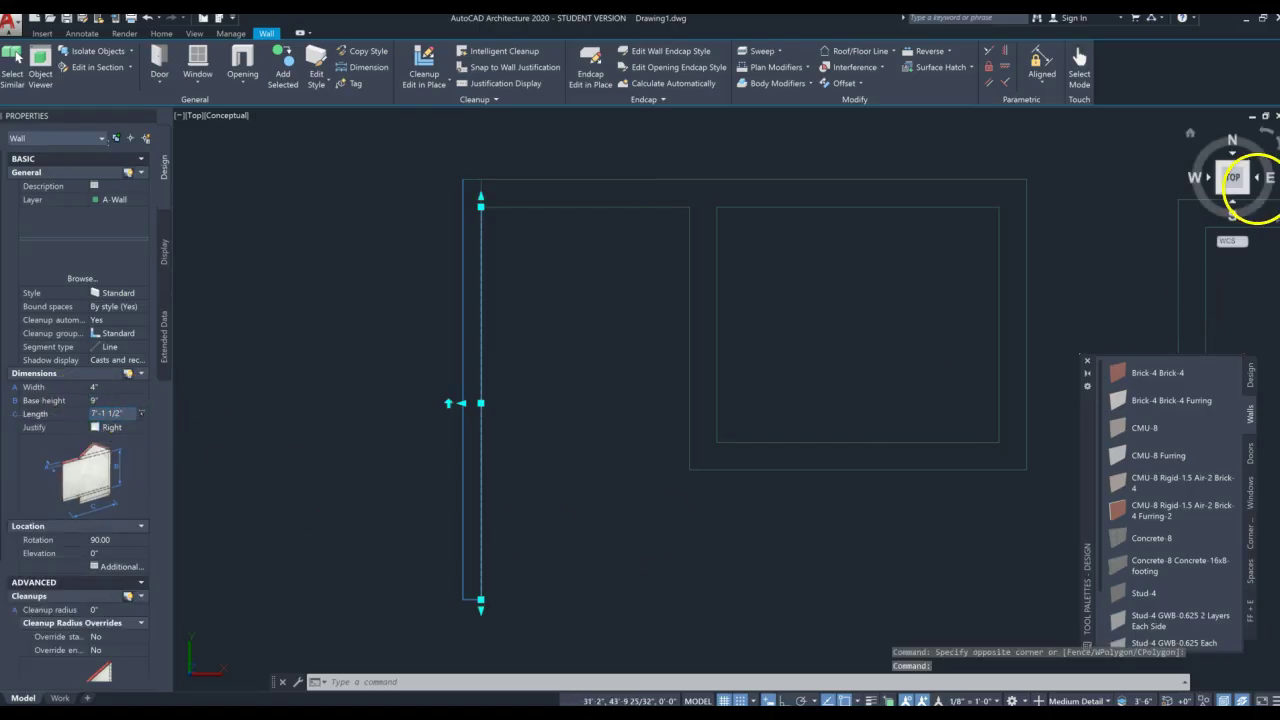
# Set the selected free-standing vertical wall's base height to 9'-0".
pyautogui.moveTo(1250, 200); pyautogui.dragTo(1177, 147)
pyautogui.click(506, 384)
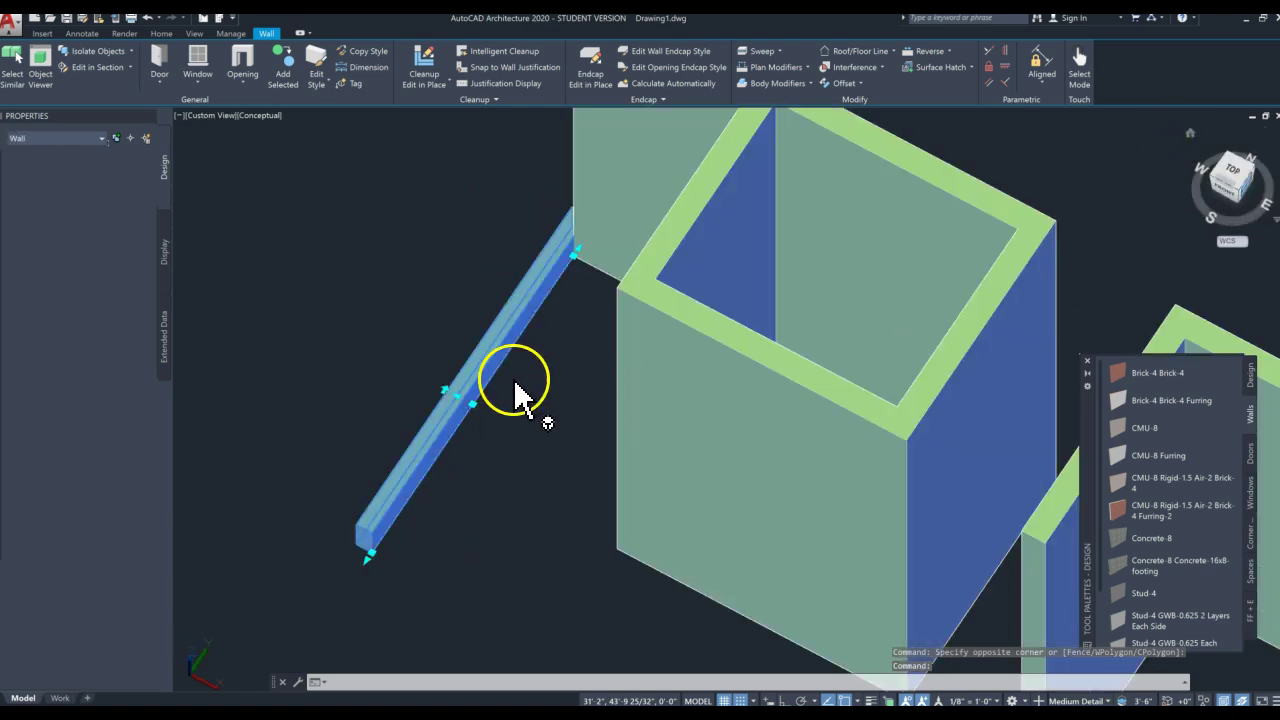
pyautogui.click(1228, 172)
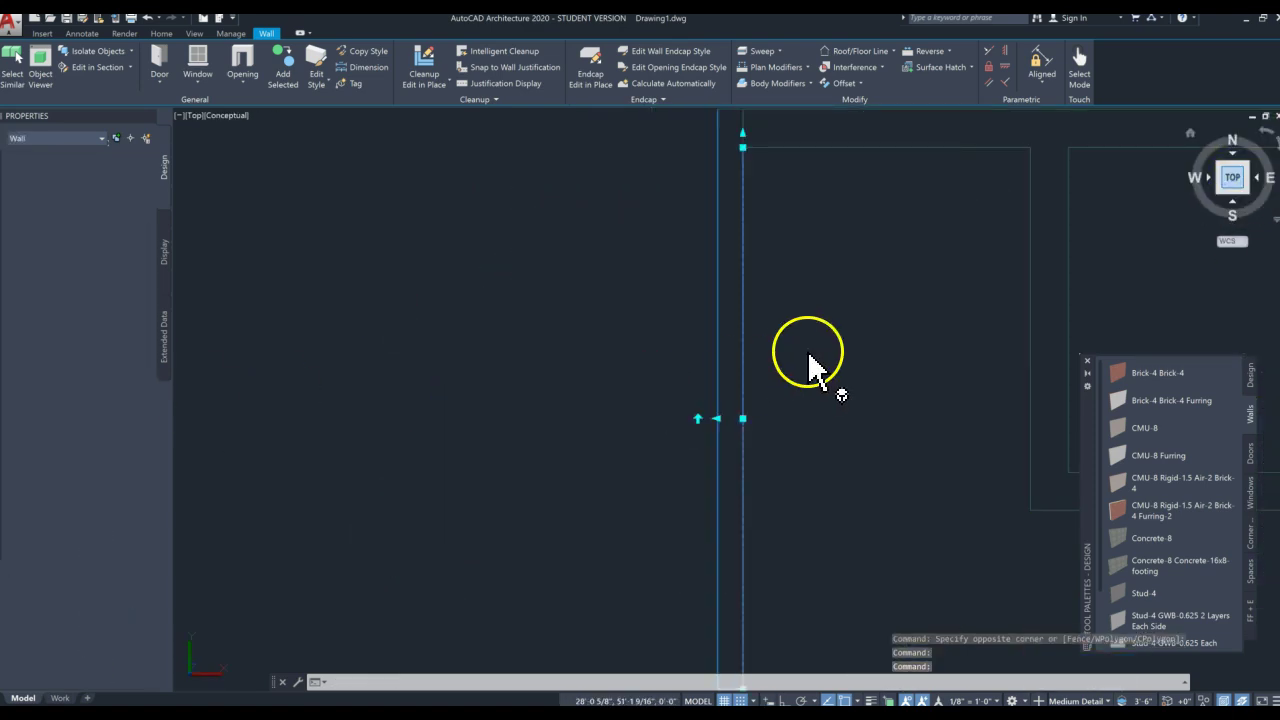
pyautogui.moveTo(748, 378); pyautogui.dragTo(448, 391, button='middle')
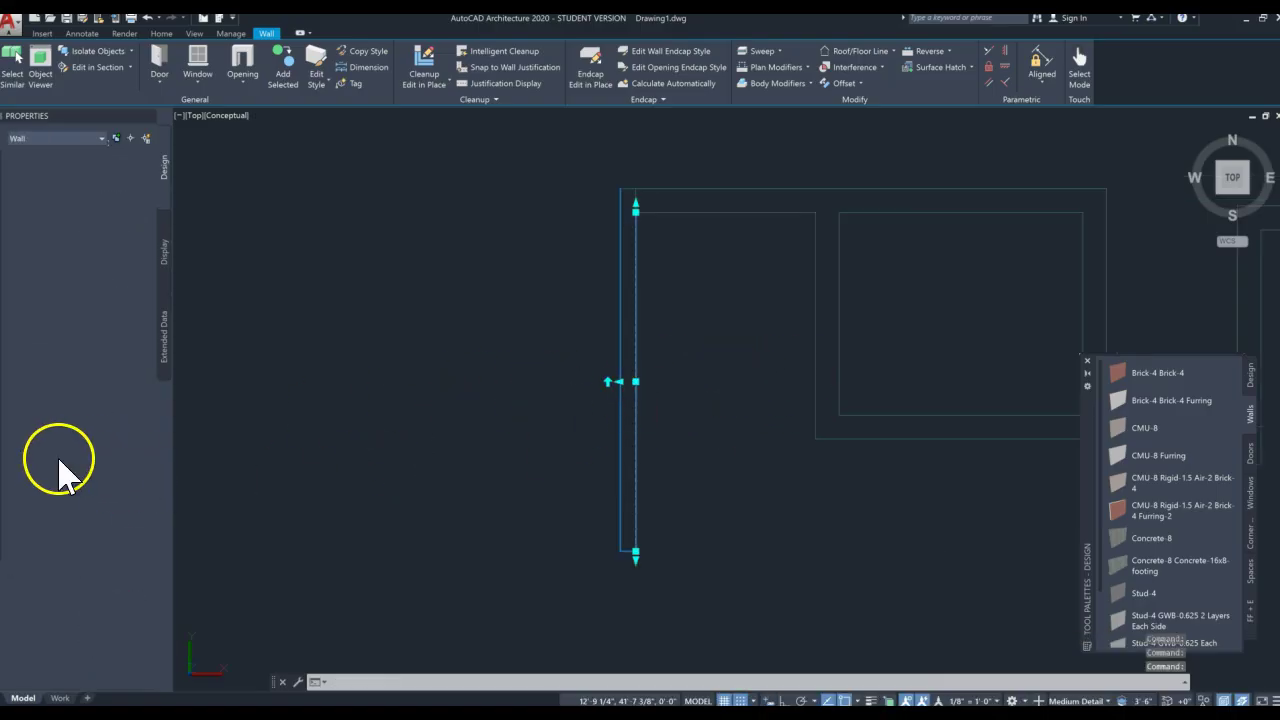
pyautogui.click(99, 398)
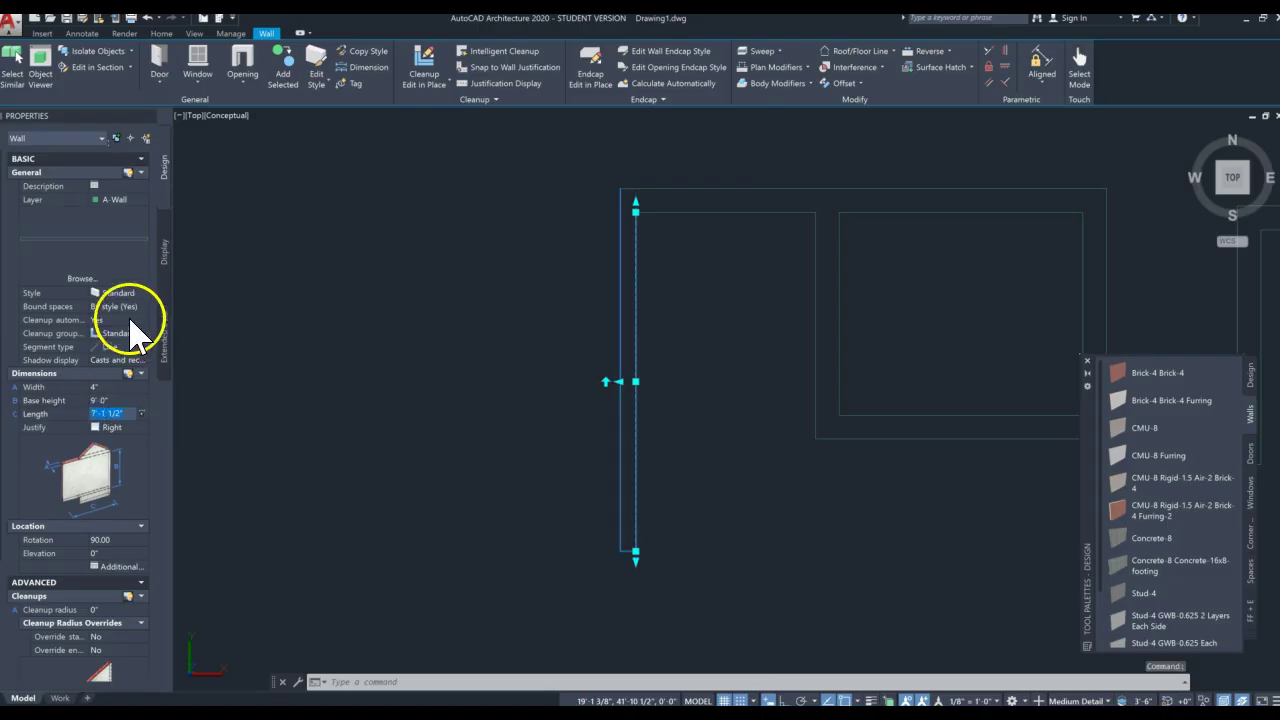
# Examine the heightened wall against its adjoining walls in 3D, clear the selection, and look over both wall runs.
pyautogui.moveTo(1242, 192); pyautogui.dragTo(1205, 163)
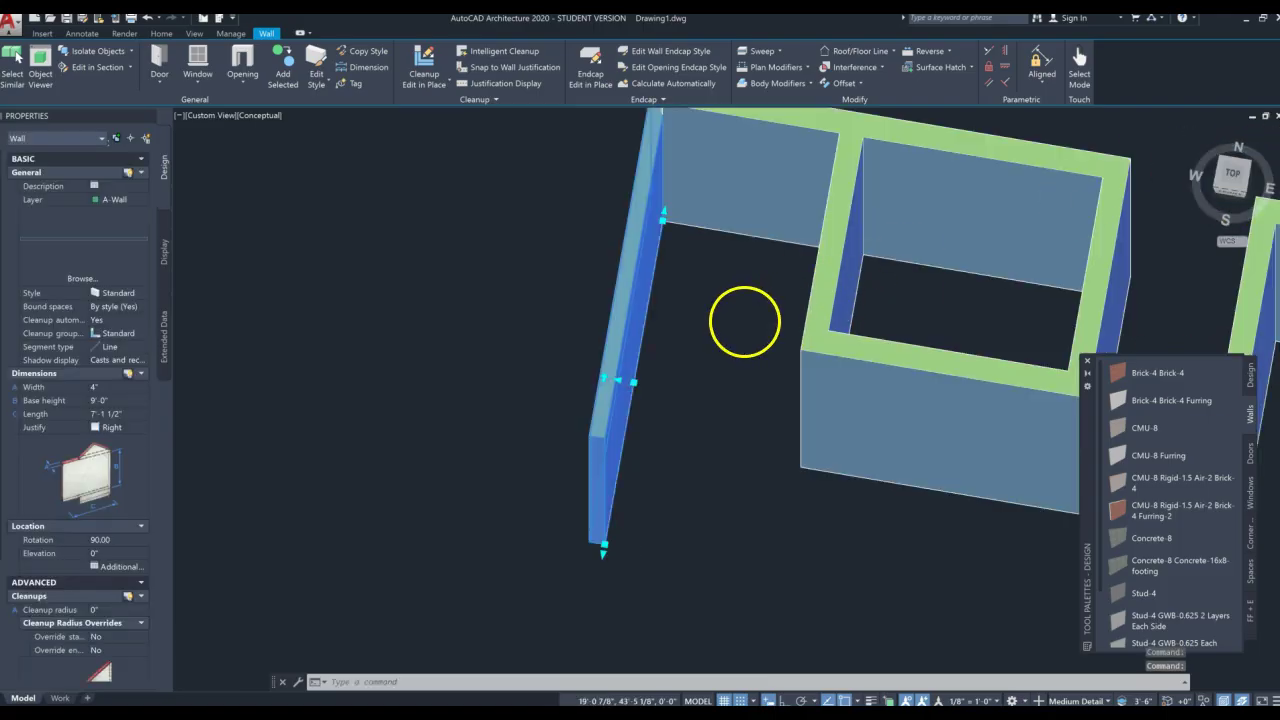
pyautogui.scroll(-2, 740, 318)
pyautogui.click(686, 349)
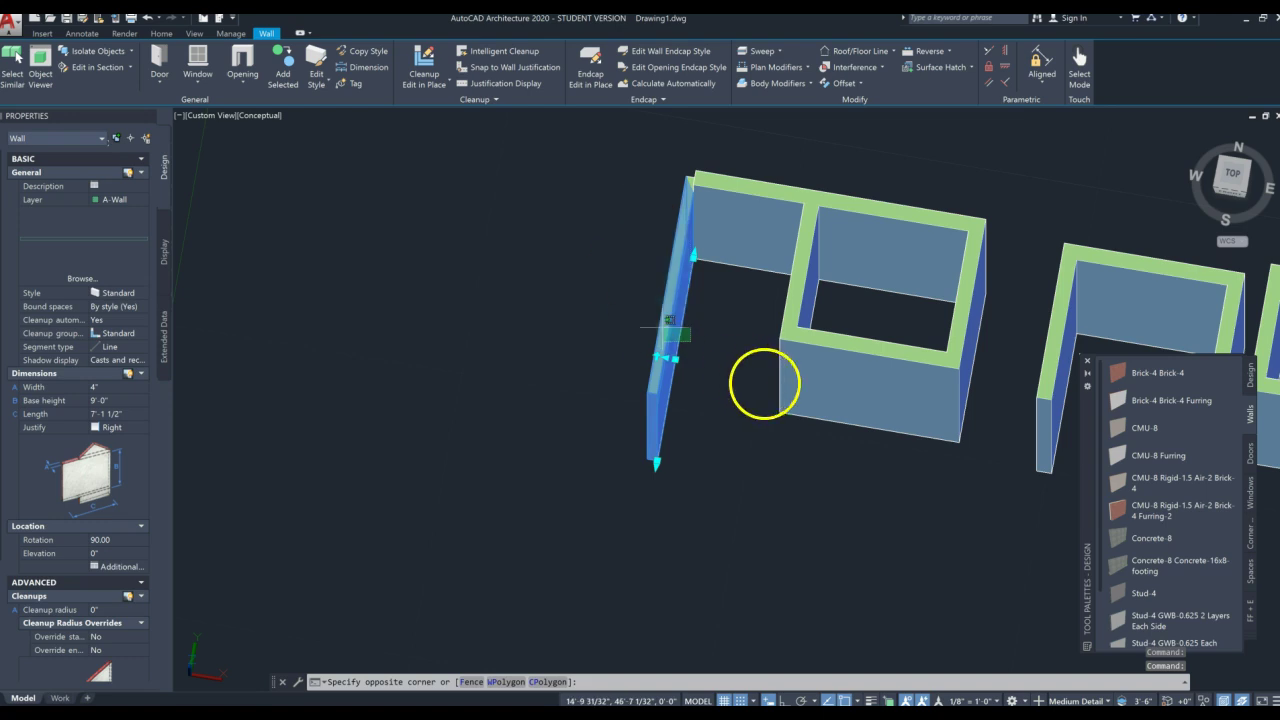
pyautogui.click(760, 396)
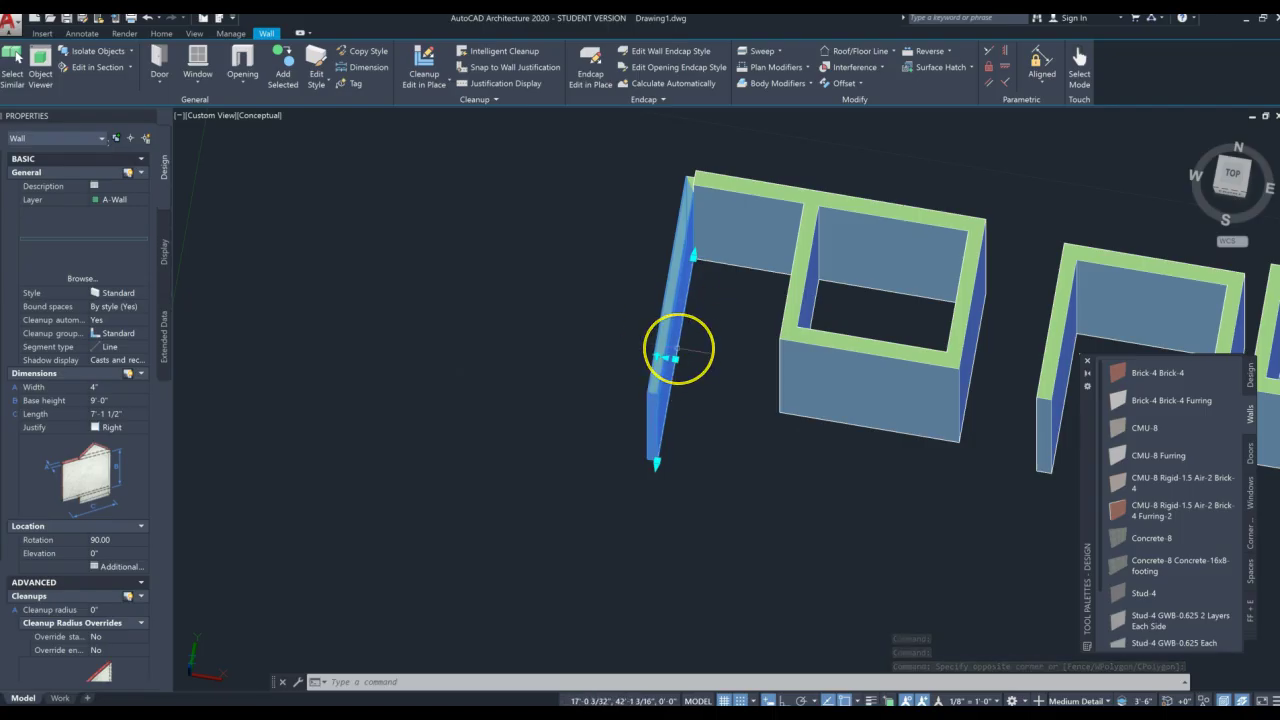
pyautogui.press('Escape')
pyautogui.press('Escape')
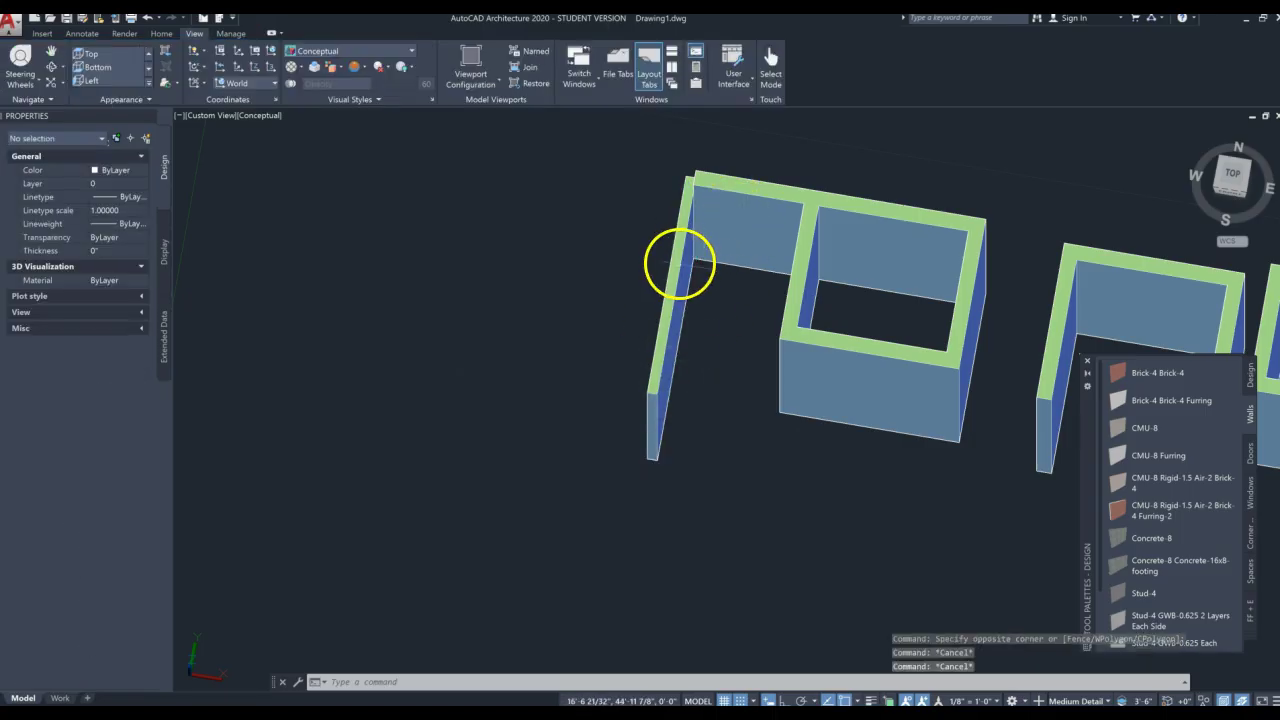
pyautogui.keyDown('shift'); pyautogui.moveTo(828, 222); pyautogui.dragTo(614, 232, button='middle'); pyautogui.keyUp('shift')
pyautogui.scroll(-2, 614, 233)
pyautogui.moveTo(687, 203); pyautogui.dragTo(675, 246, button='middle')
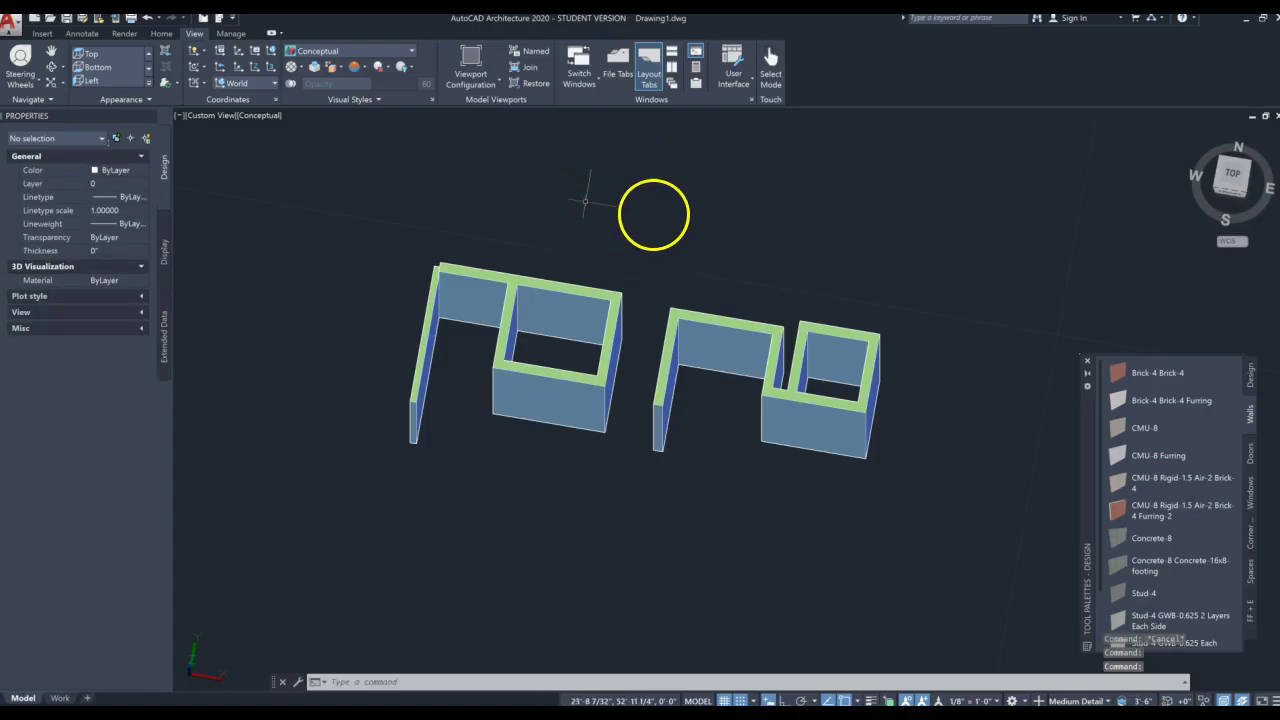
# Select all walls of both runs, set their base height to 9'-0", and clear the selection.
pyautogui.click(609, 219)
pyautogui.moveTo(826, 236)
pyautogui.mouseDown()
pyautogui.moveTo(929, 263)
pyautogui.moveTo(971, 351)
pyautogui.moveTo(951, 437)
pyautogui.moveTo(728, 536)
pyautogui.moveTo(608, 537)
pyautogui.moveTo(394, 503)
pyautogui.moveTo(349, 272)
pyautogui.moveTo(362, 237)
pyautogui.moveTo(516, 211)
pyautogui.mouseUp()
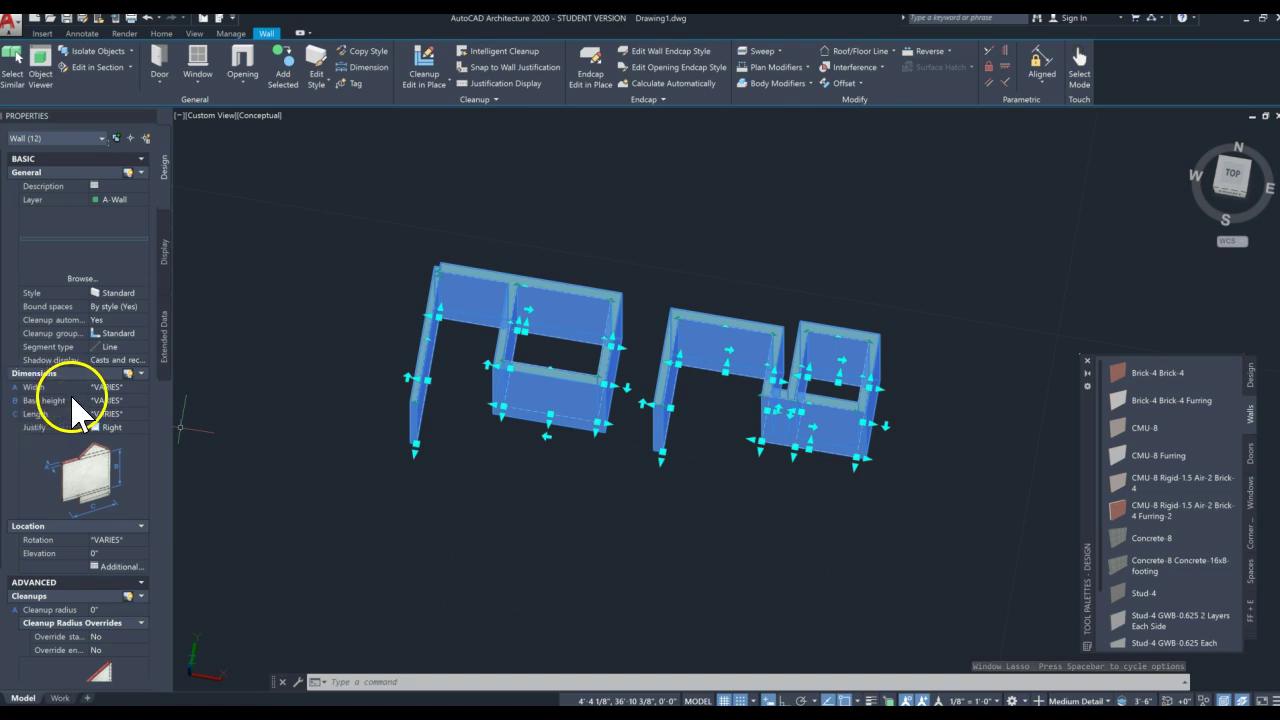
pyautogui.click(110, 400)
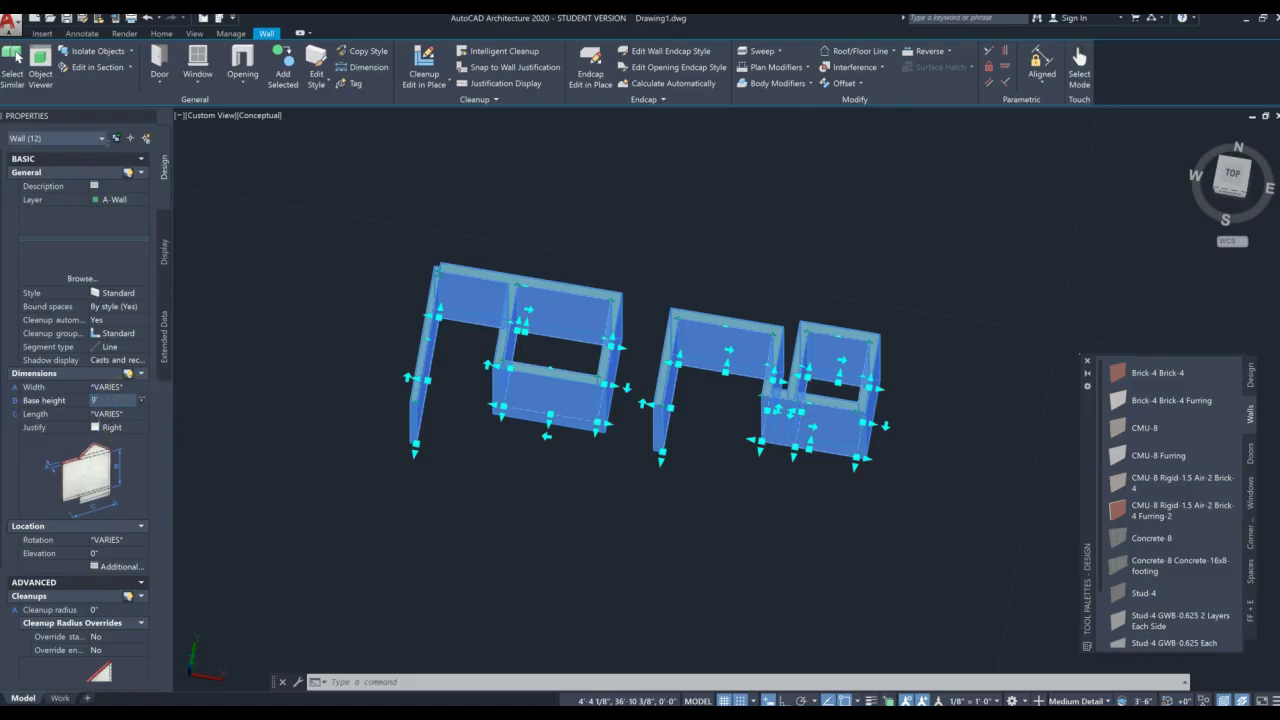
pyautogui.write('9')
pyautogui.click(135, 413)
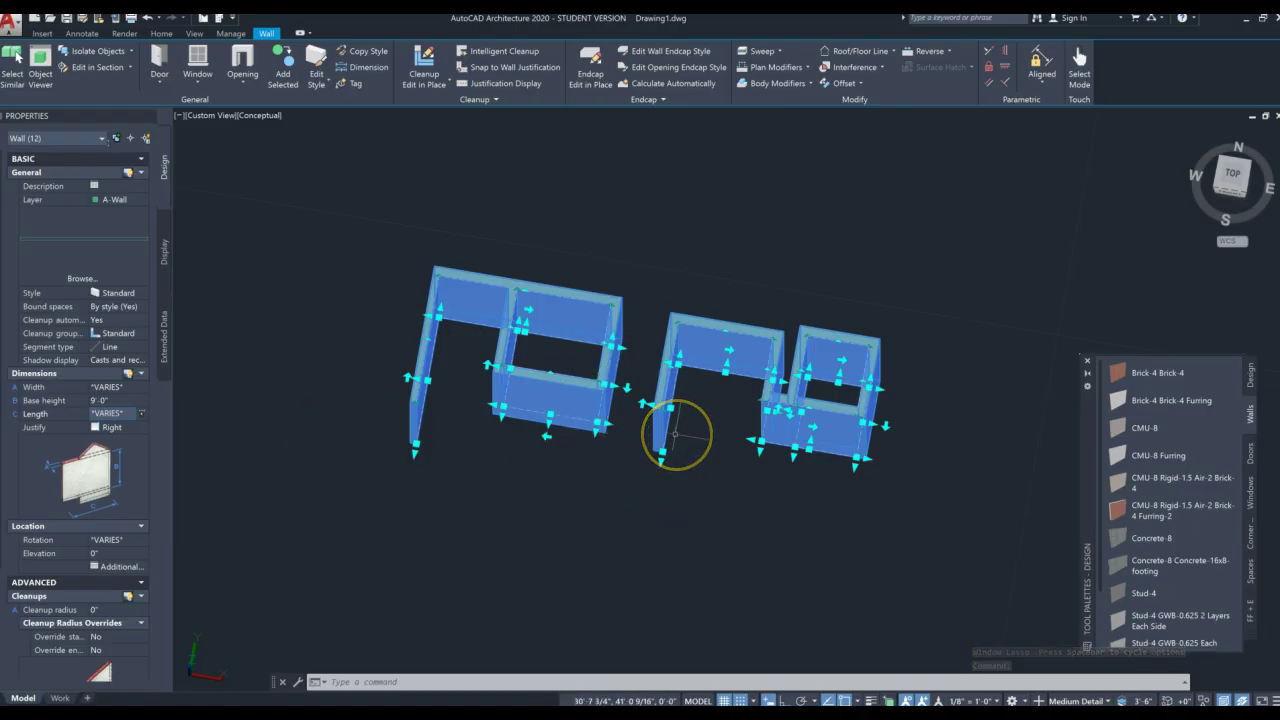
pyautogui.press('Escape')
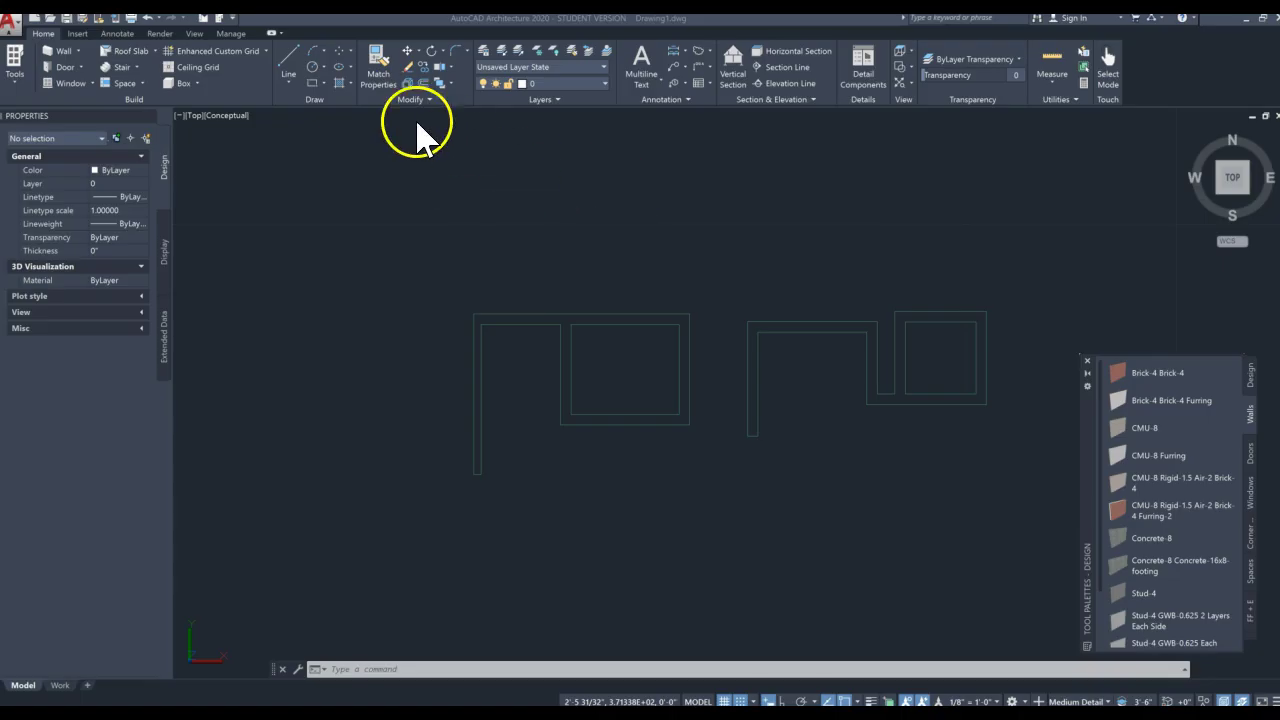
# Start adding a door, look through the Content Library door styles, and close the styles browser with the Standard style kept.
pyautogui.click(66, 70)
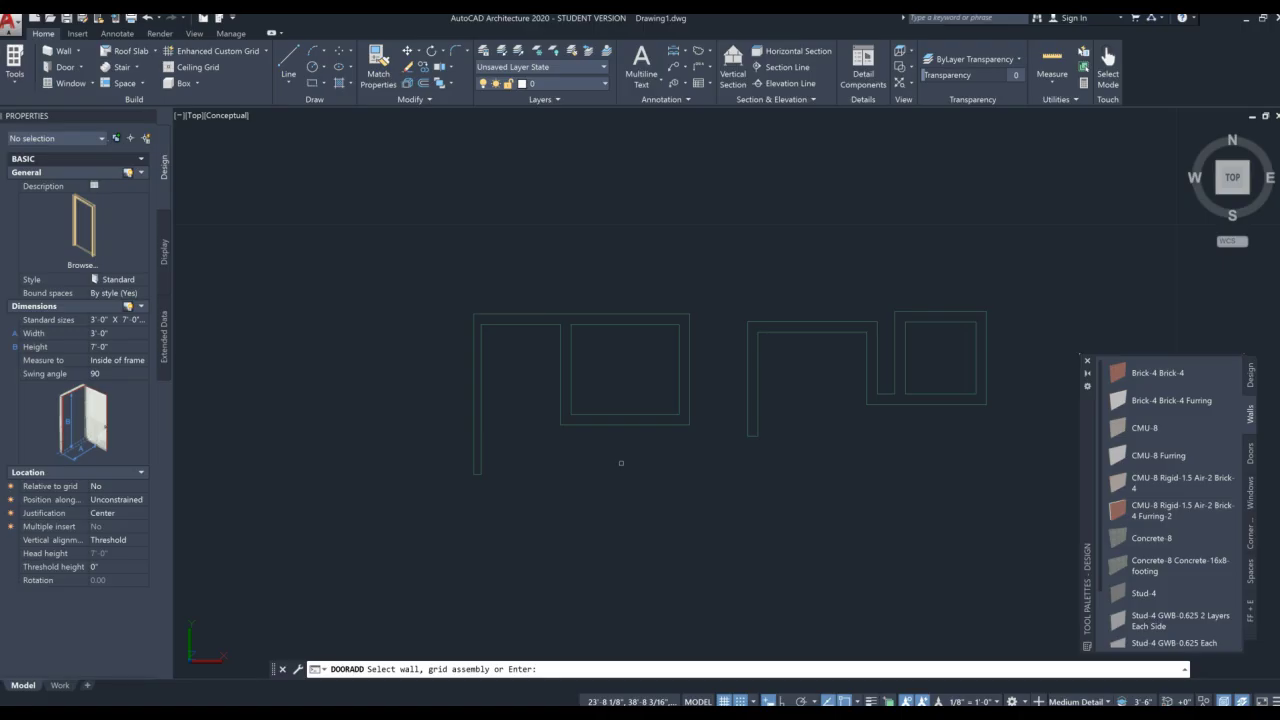
pyautogui.moveTo(980, 106); pyautogui.dragTo(477, 177)
pyautogui.click(250, 272)
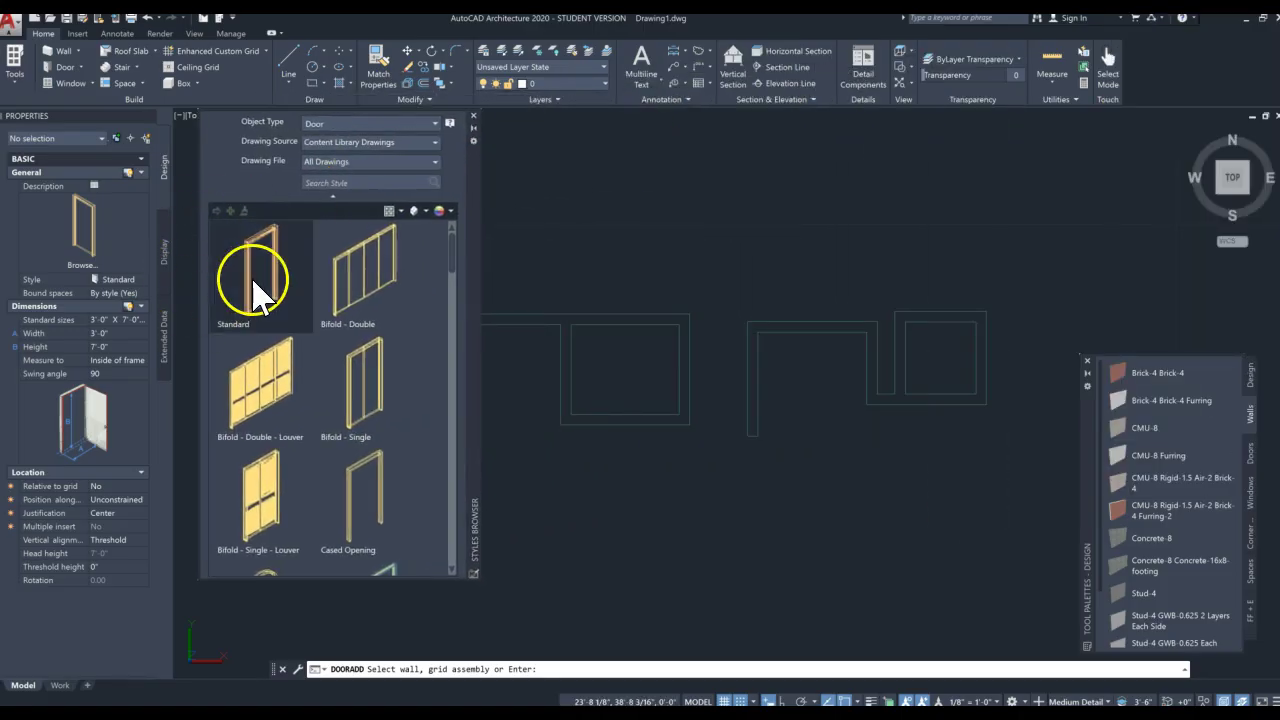
pyautogui.scroll(-3, 360, 430)
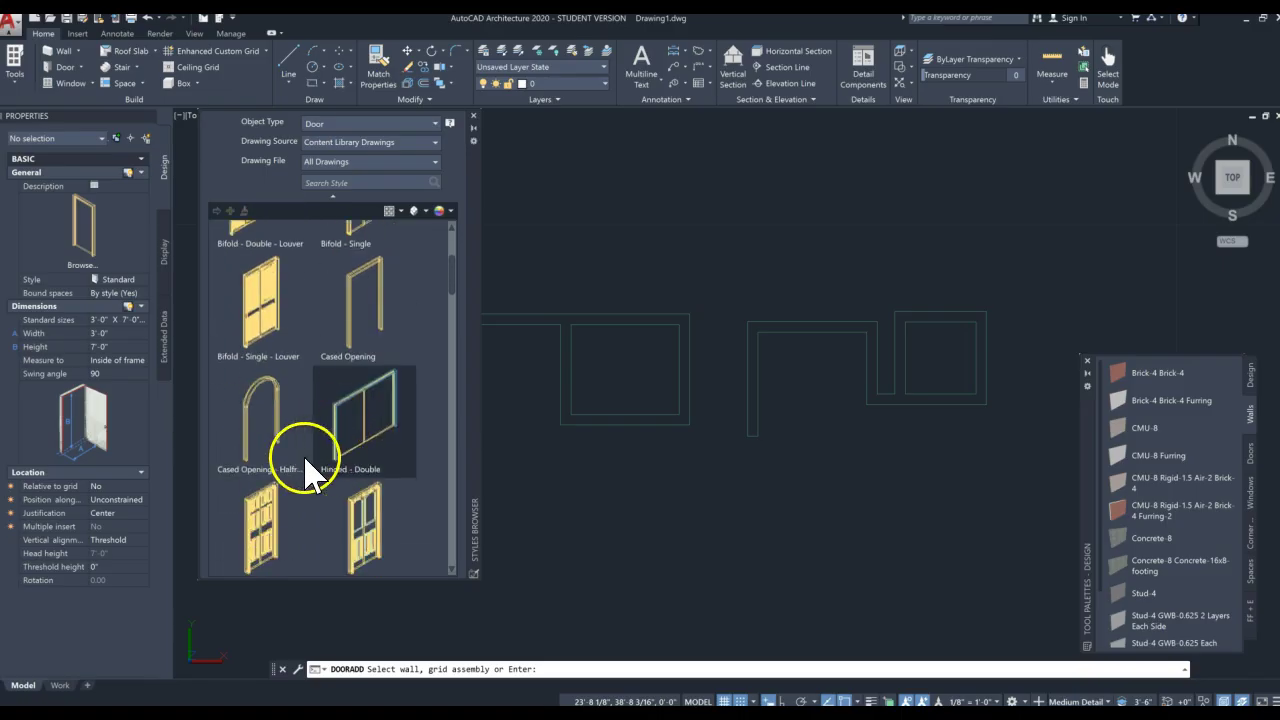
pyautogui.scroll(2, 275, 450)
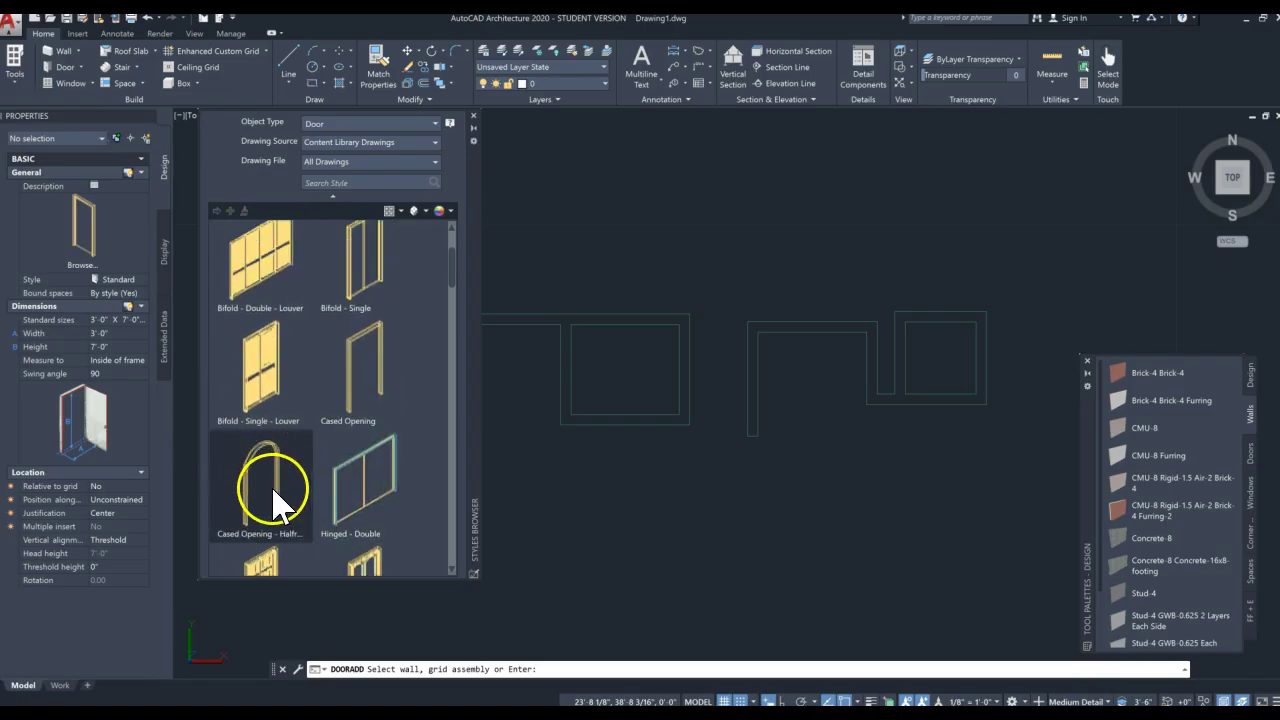
pyautogui.scroll(2, 266, 530)
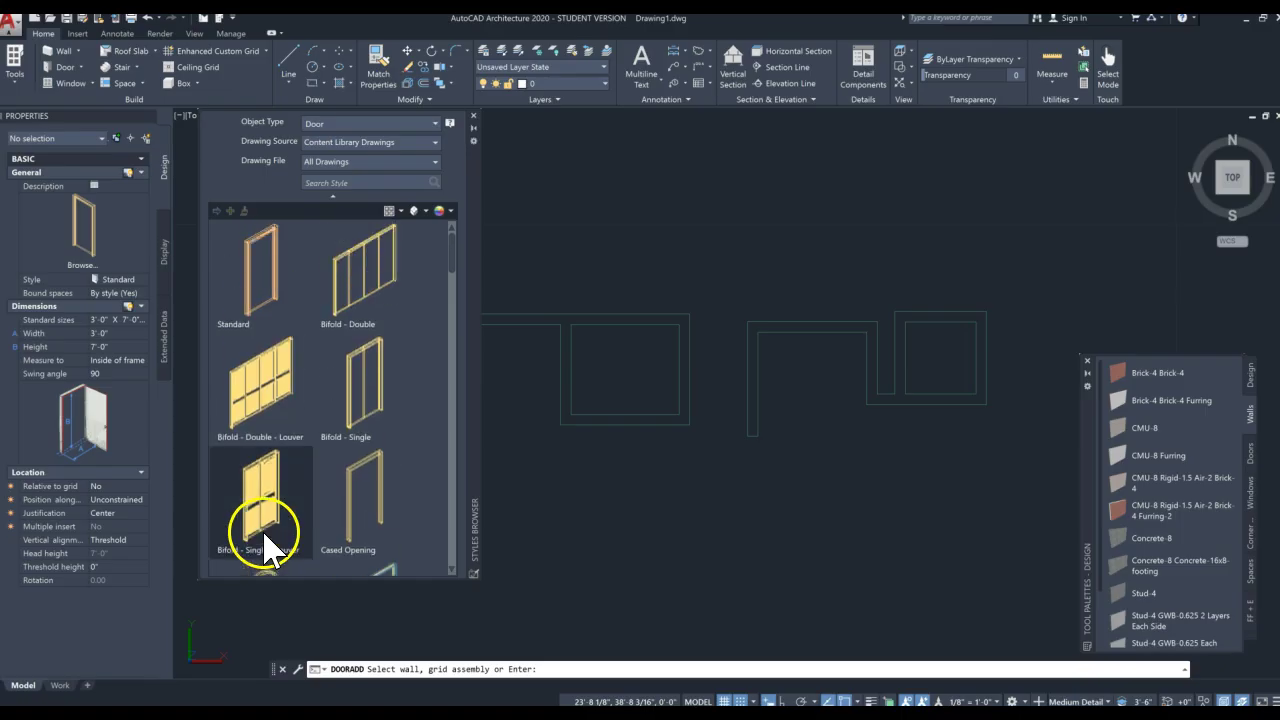
pyautogui.scroll(-4, 352, 440)
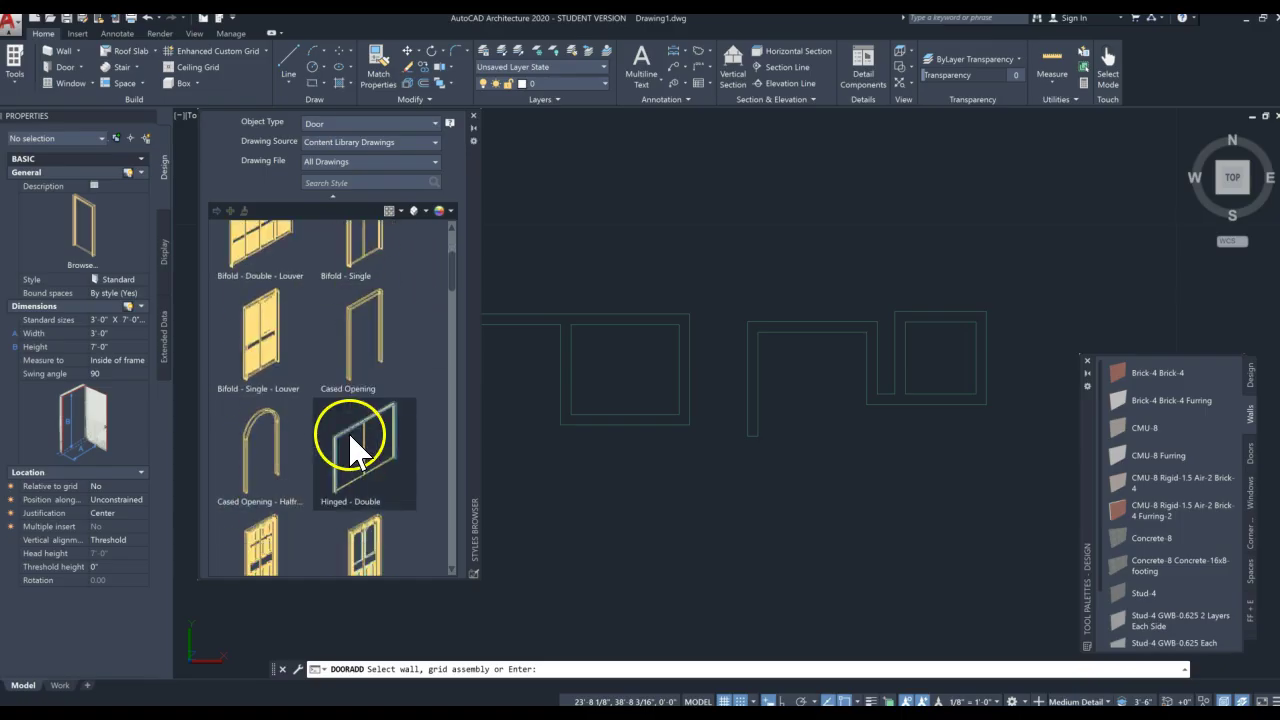
pyautogui.scroll(-6, 355, 442)
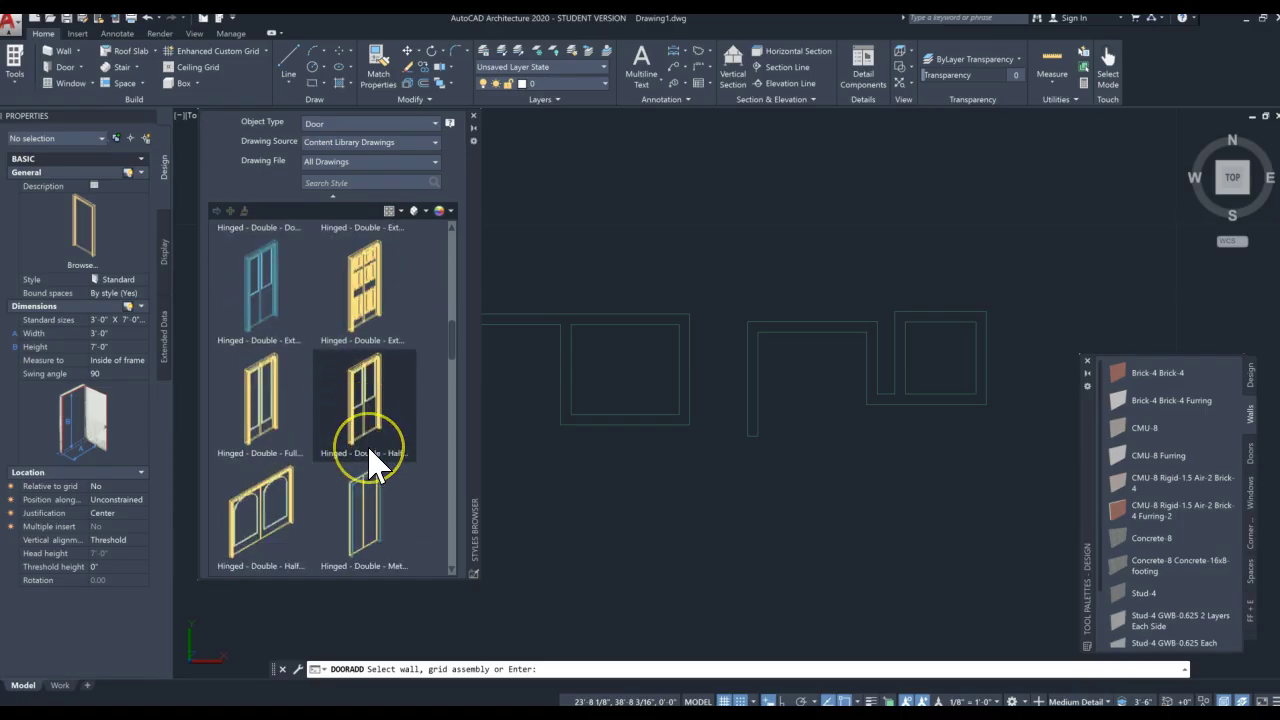
pyautogui.scroll(-3, 370, 462)
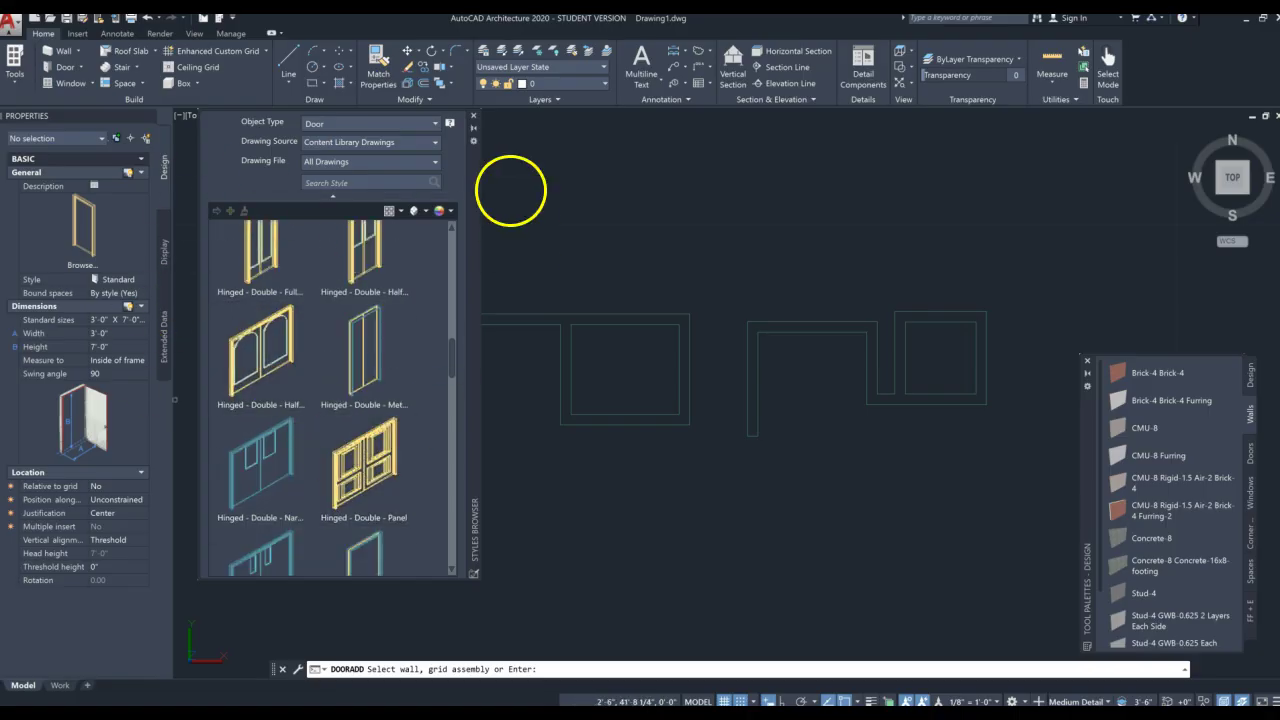
pyautogui.moveTo(457, 343); pyautogui.dragTo(451, 209)
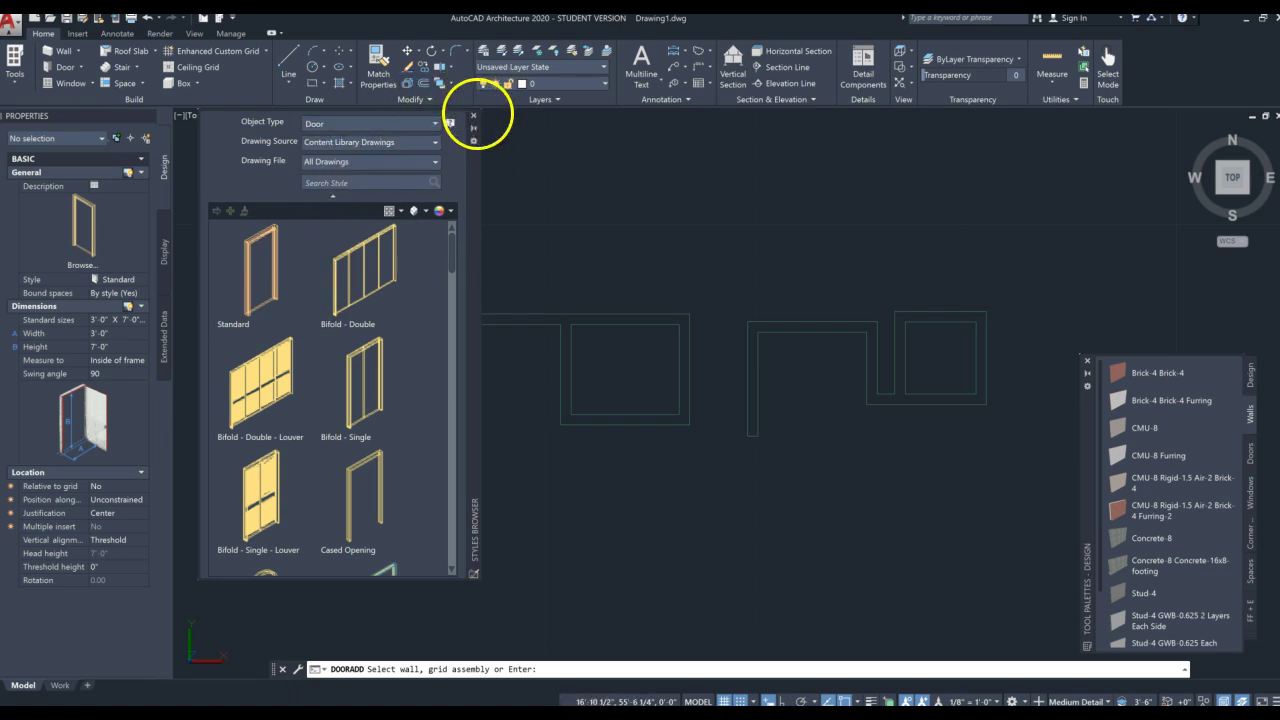
pyautogui.click(474, 117)
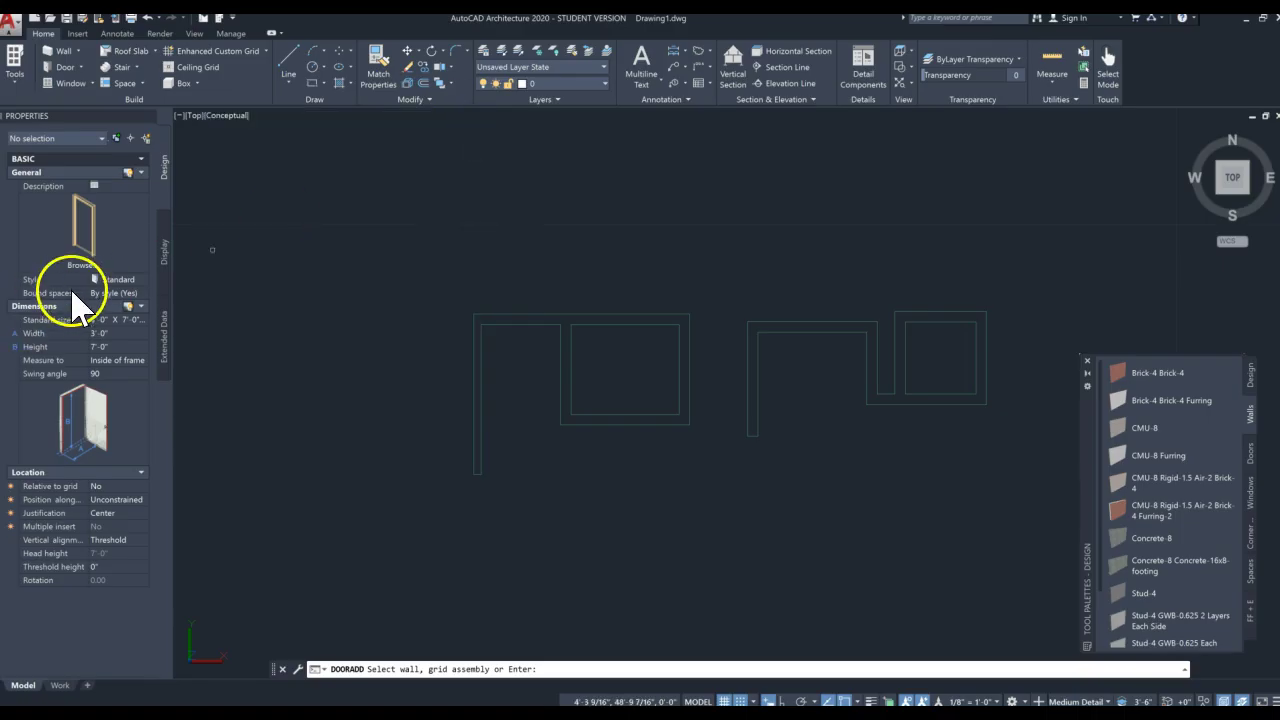
# Set the door width to 2'-8" and insert doors in the first room's south wall and the second room's east wall.
pyautogui.click(112, 334)
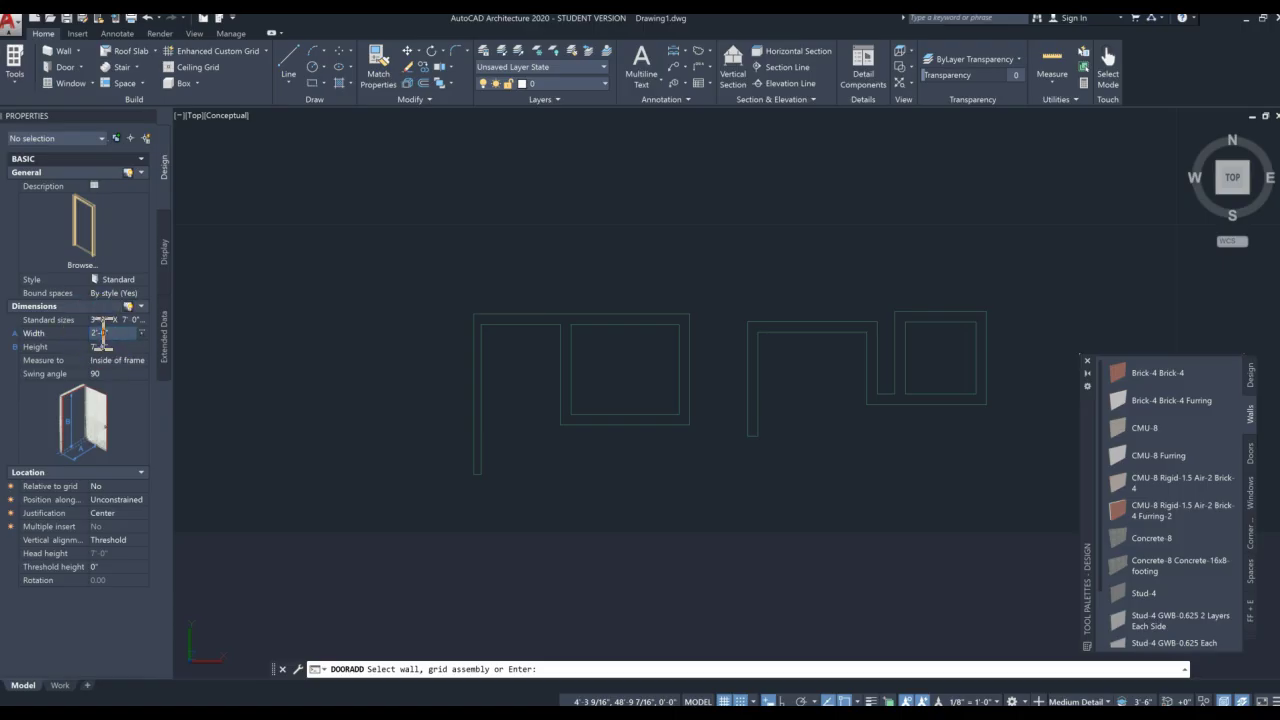
pyautogui.click(98, 346)
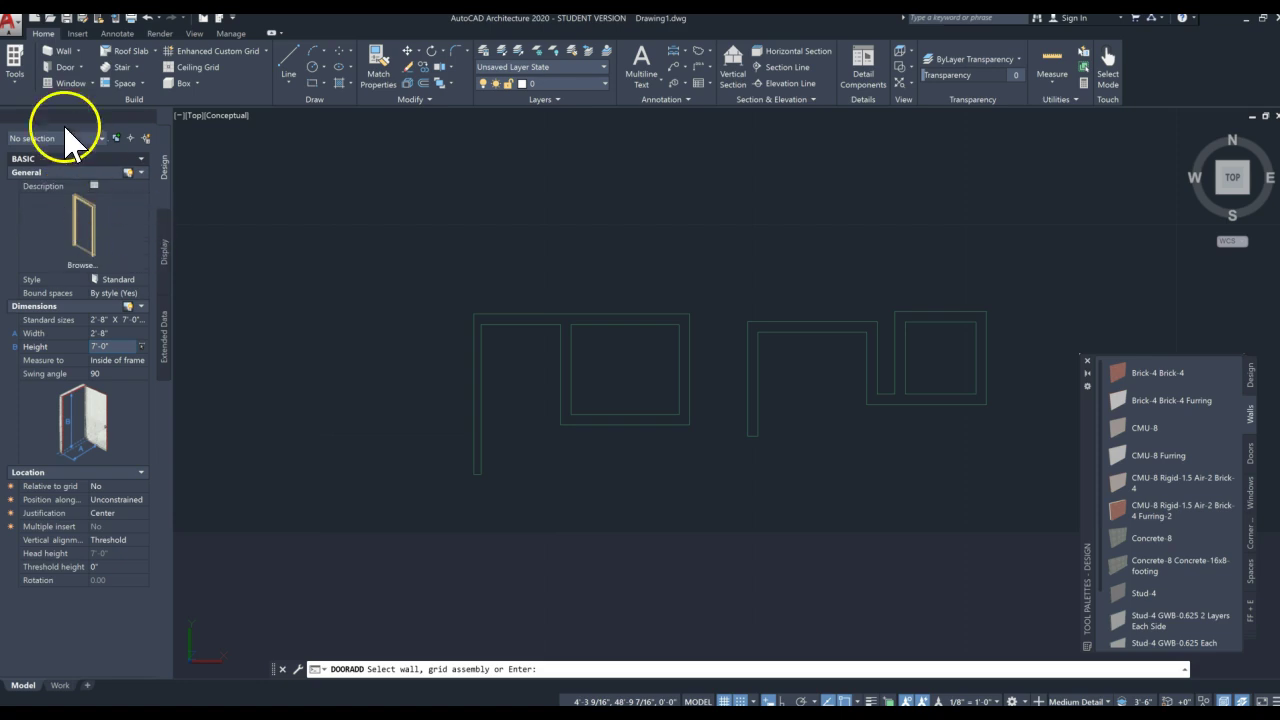
pyautogui.click(604, 424)
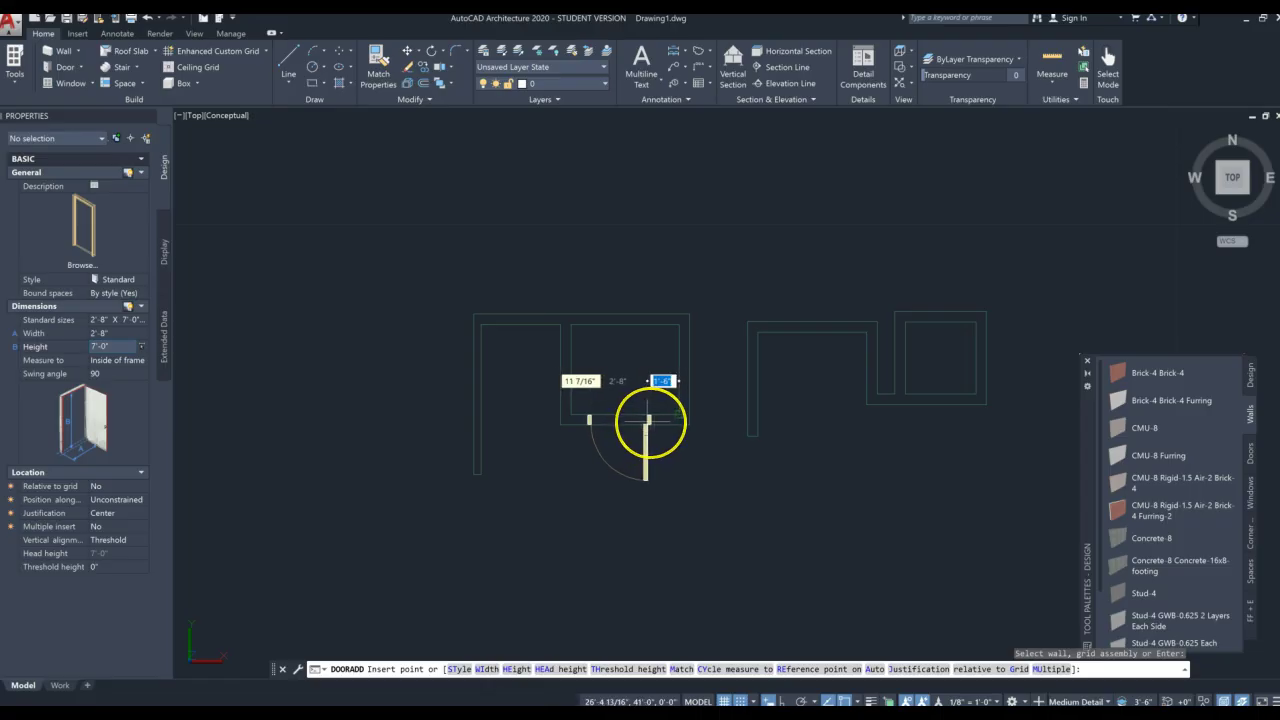
pyautogui.click(651, 422)
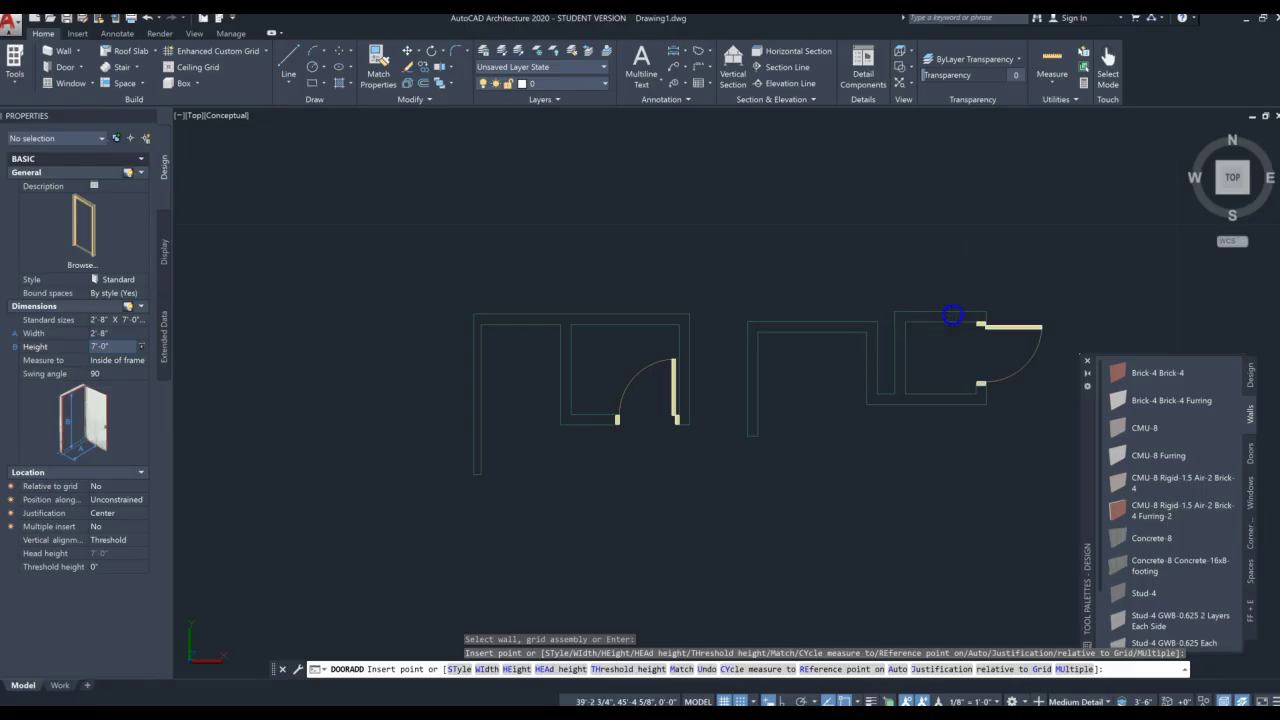
pyautogui.click(957, 316)
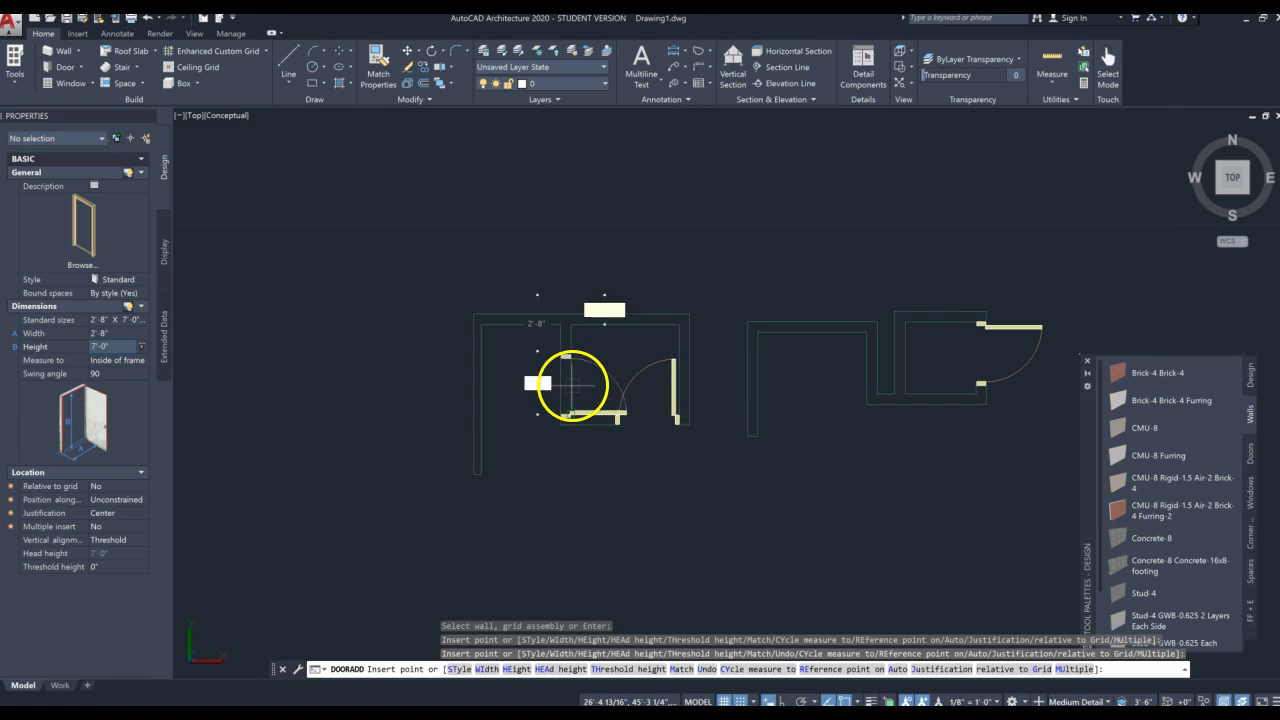
pyautogui.press('Escape')
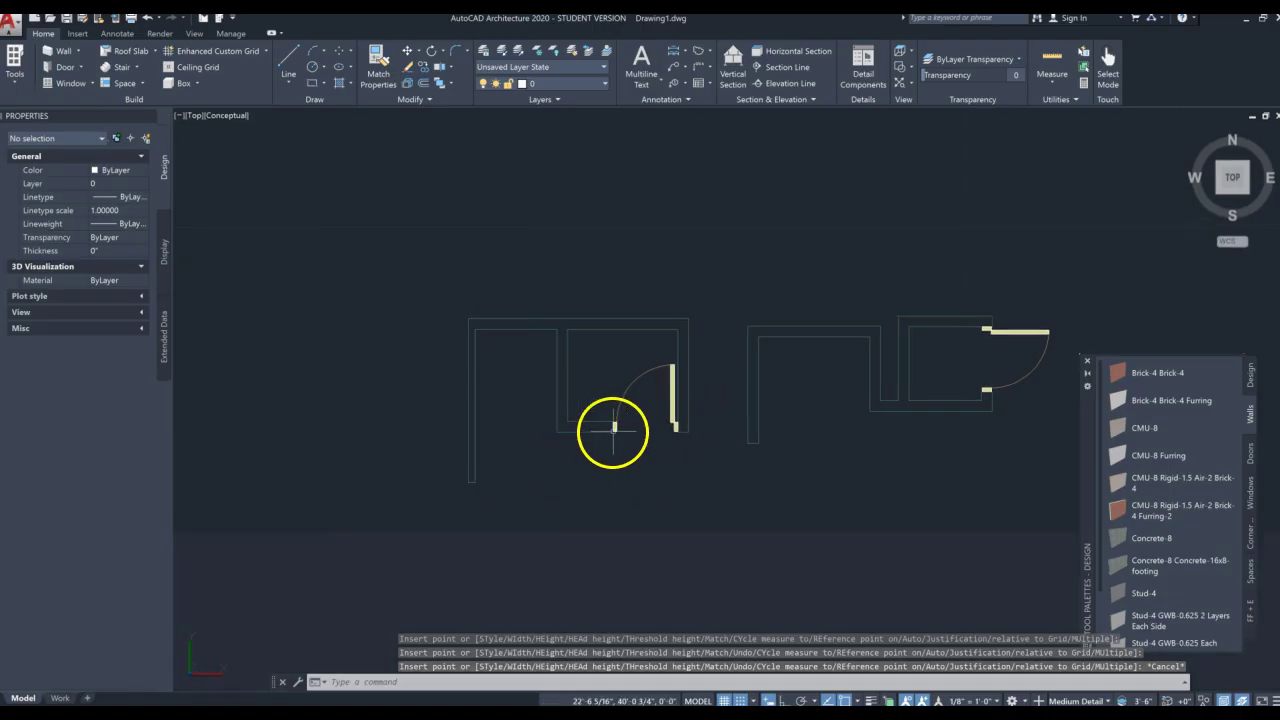
# Move the first room's door westward along the south wall to about the middle of that wall.
pyautogui.click(671, 398)
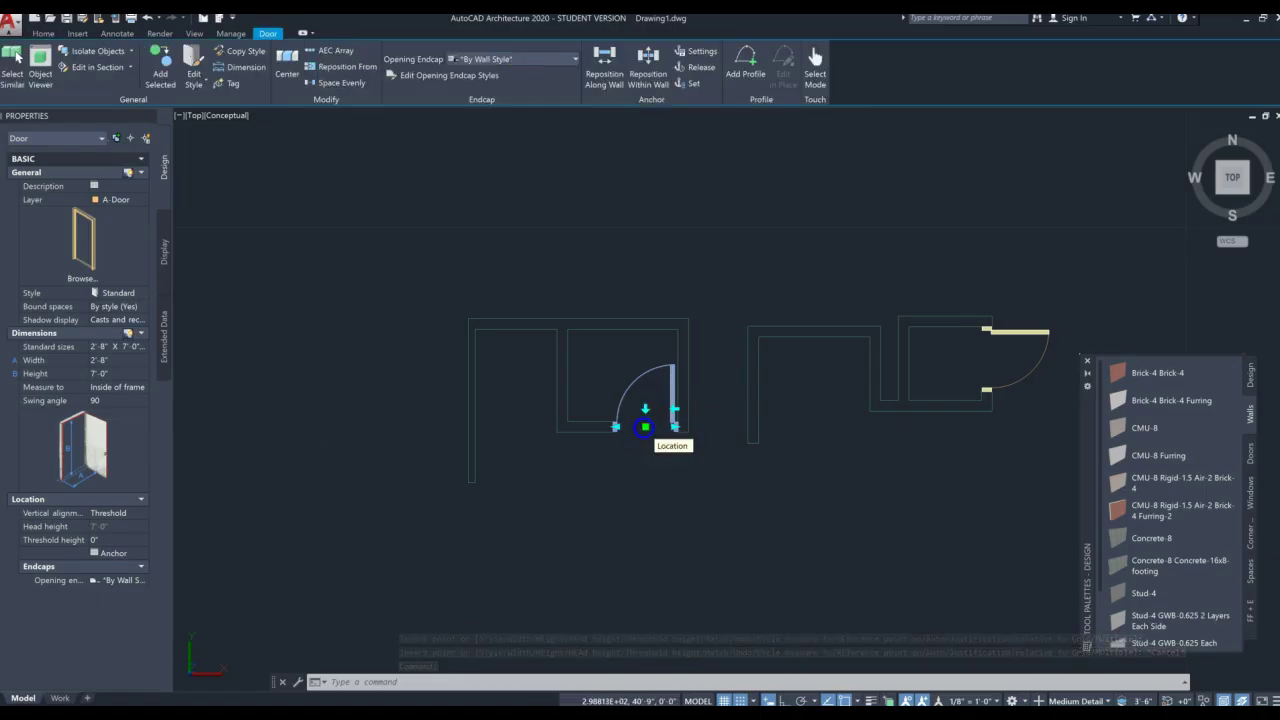
pyautogui.click(645, 427)
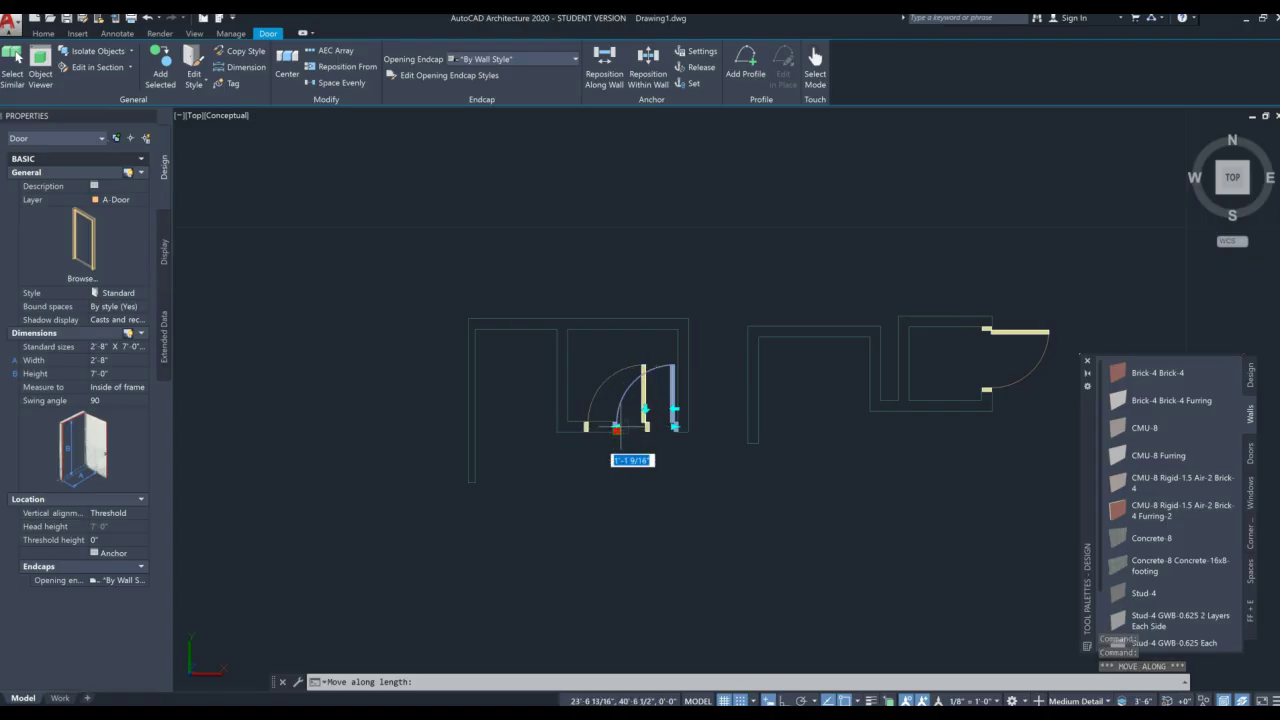
pyautogui.click(623, 427)
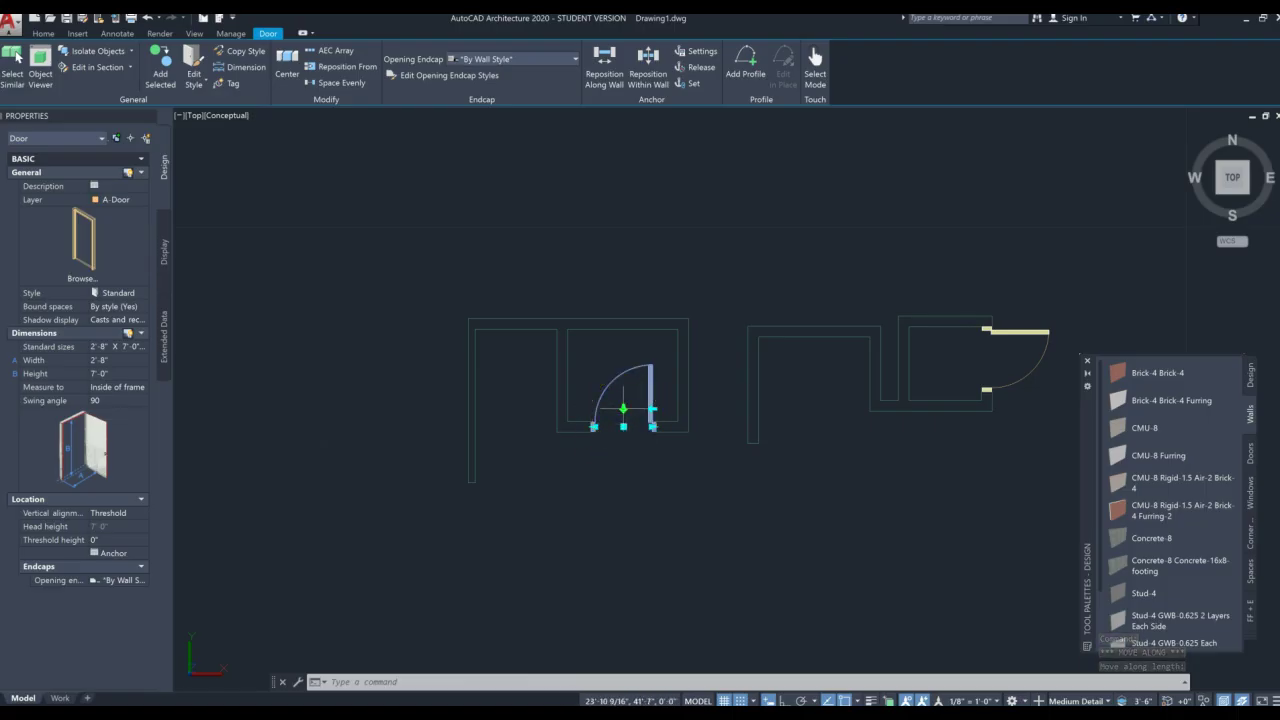
# Flip the selected door to swing outside the room and switch its hinge to the west jamb.
pyautogui.click(623, 409)
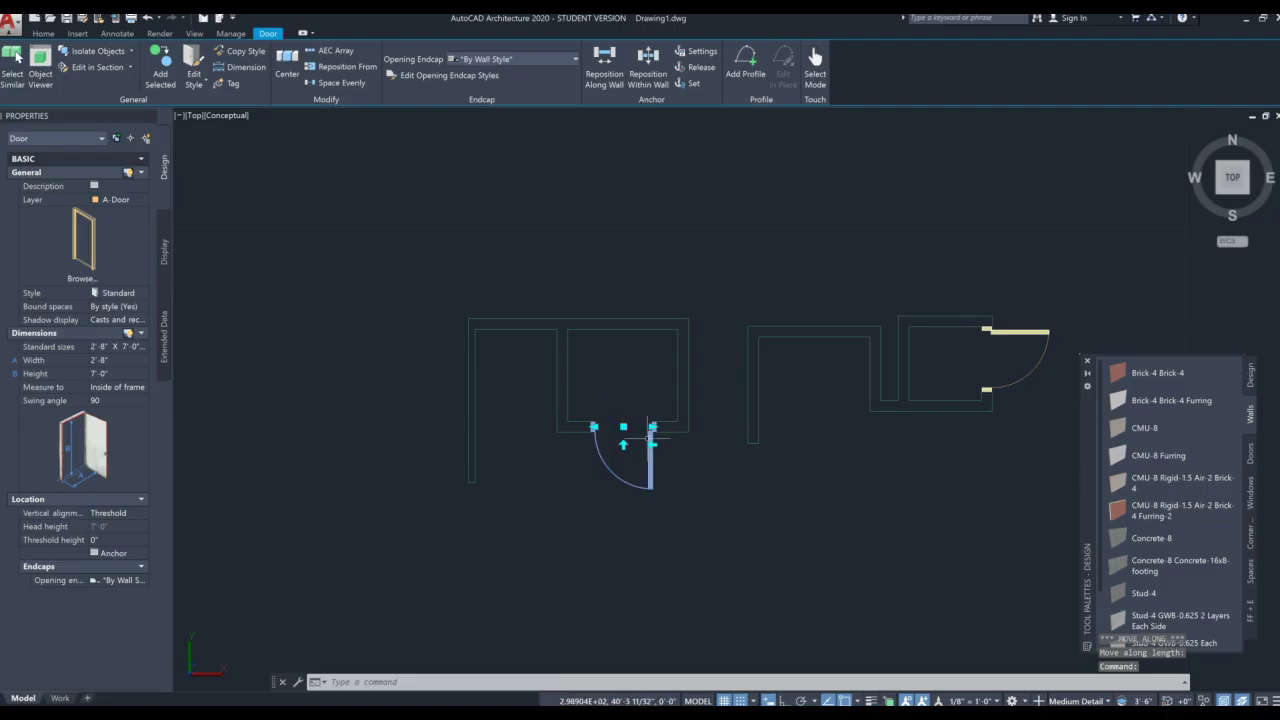
pyautogui.click(658, 434)
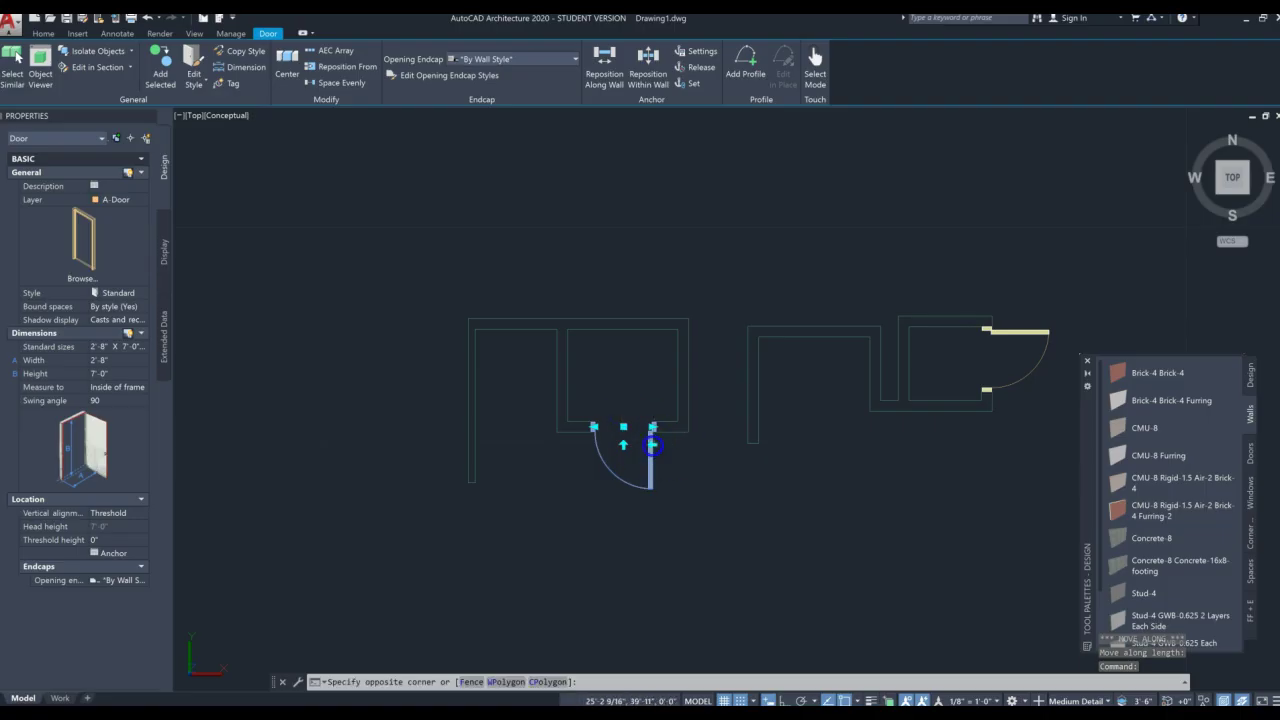
pyautogui.click(652, 446)
pyautogui.click(653, 444)
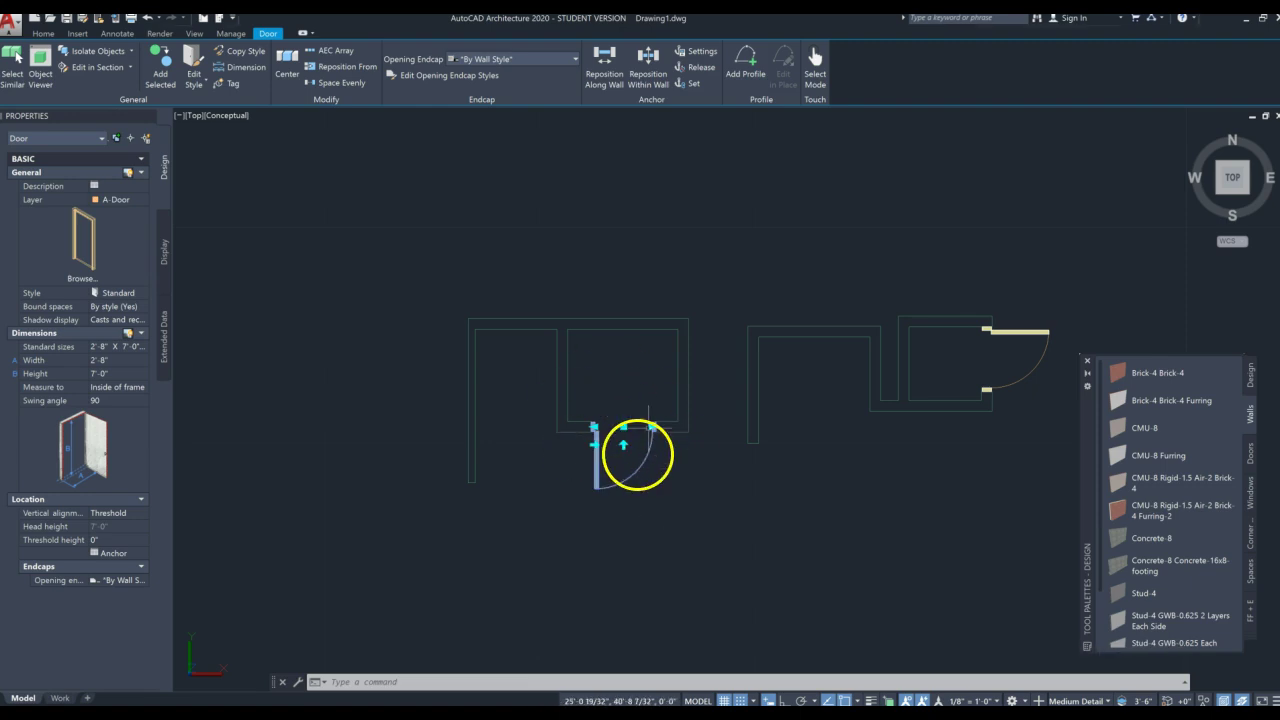
# Move the second room's door from the east wall to the north wall and flip it to swing into the room.
pyautogui.press('Escape')
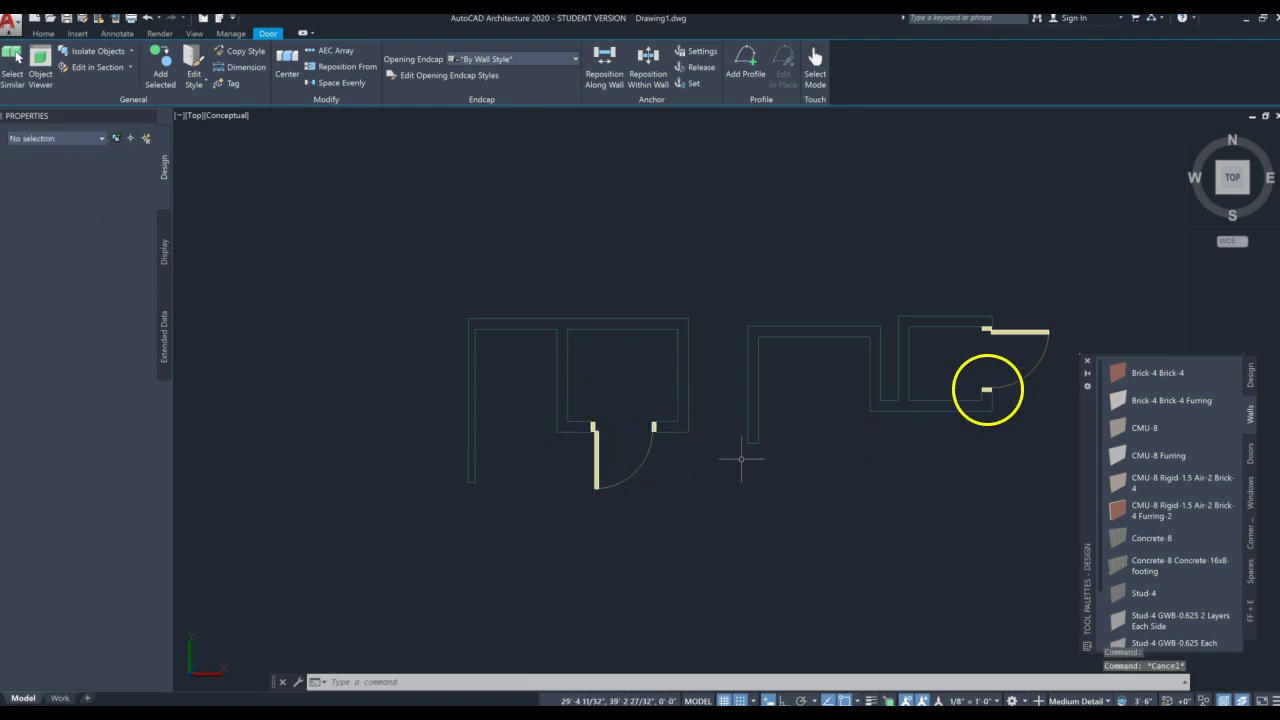
pyautogui.click(1031, 333)
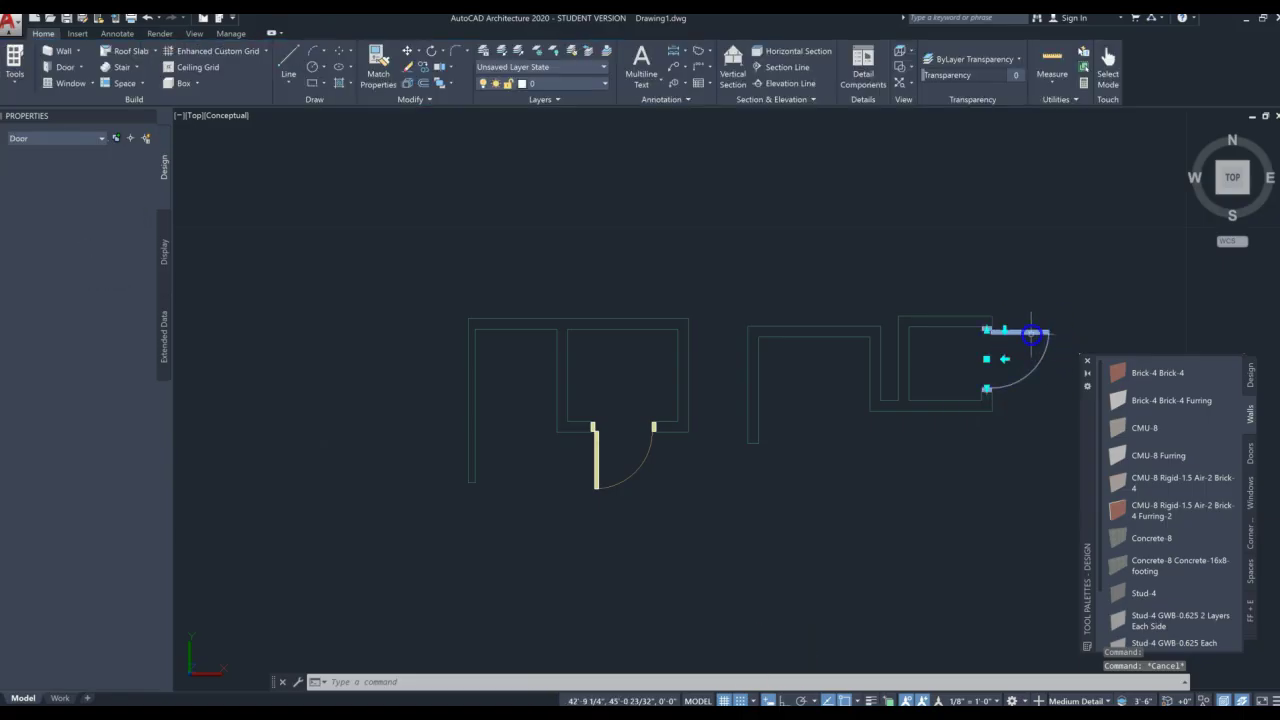
pyautogui.click(986, 359)
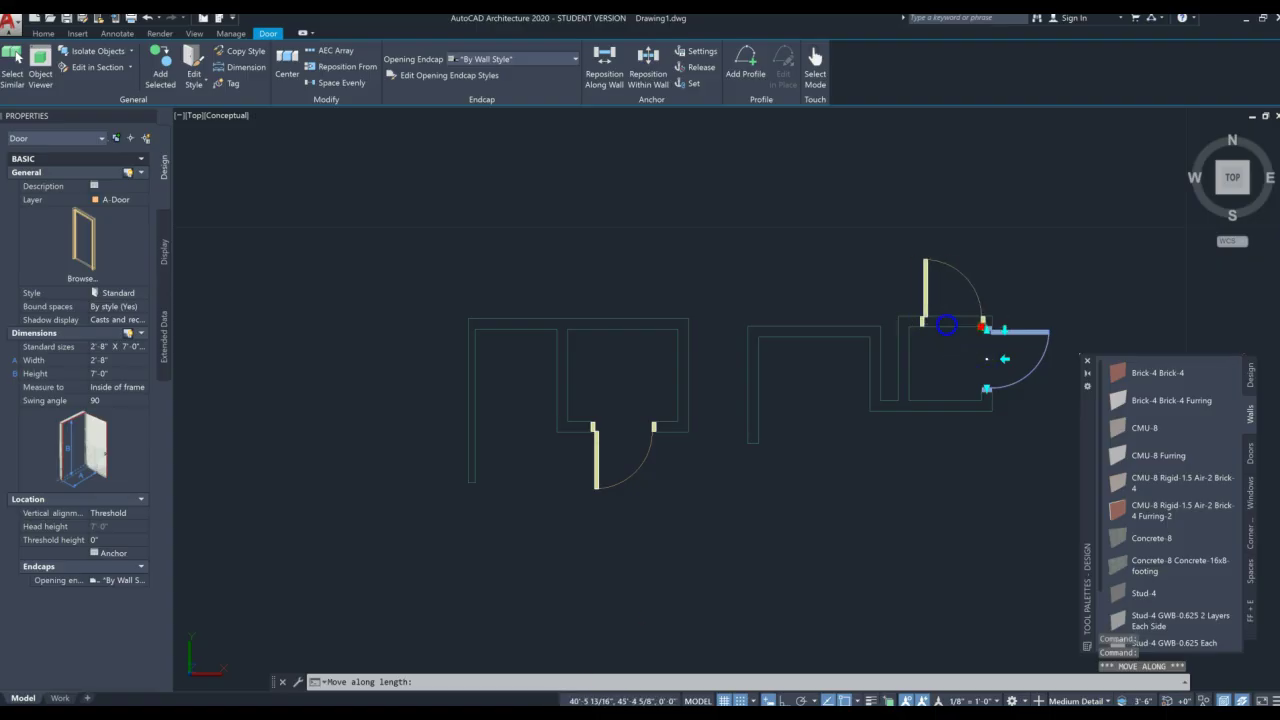
pyautogui.click(946, 325)
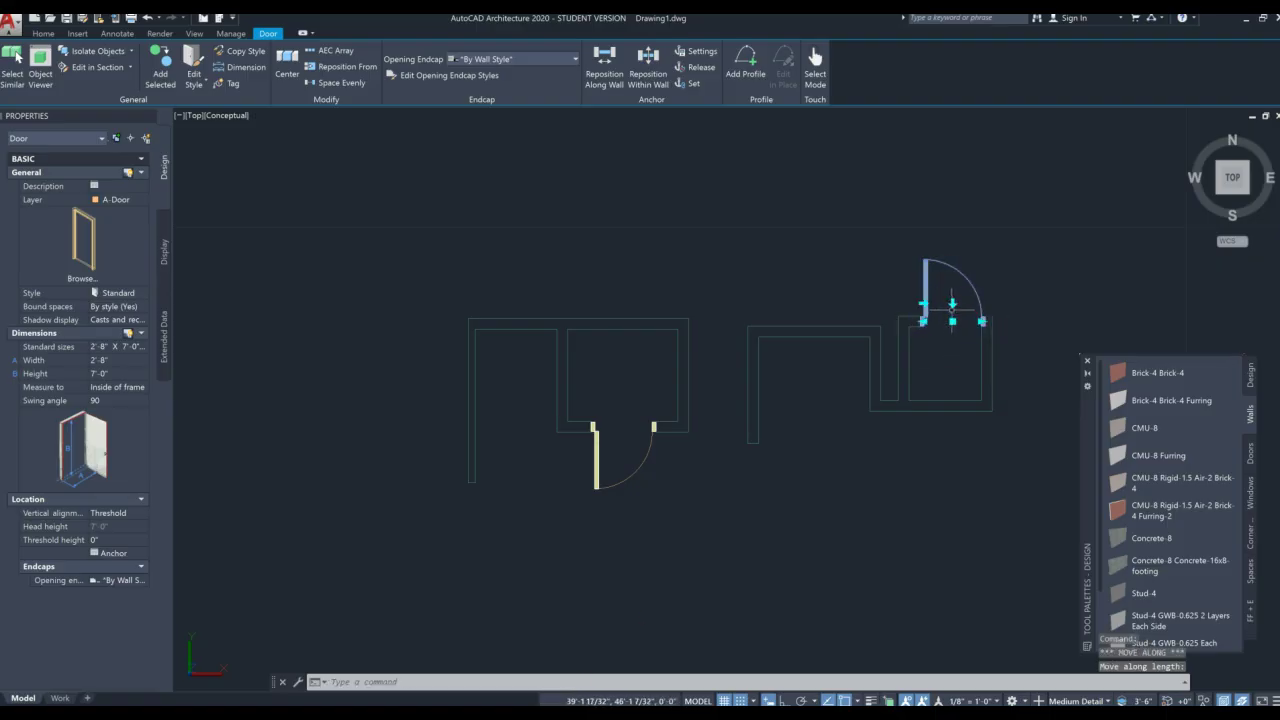
pyautogui.click(952, 305)
pyautogui.click(953, 299)
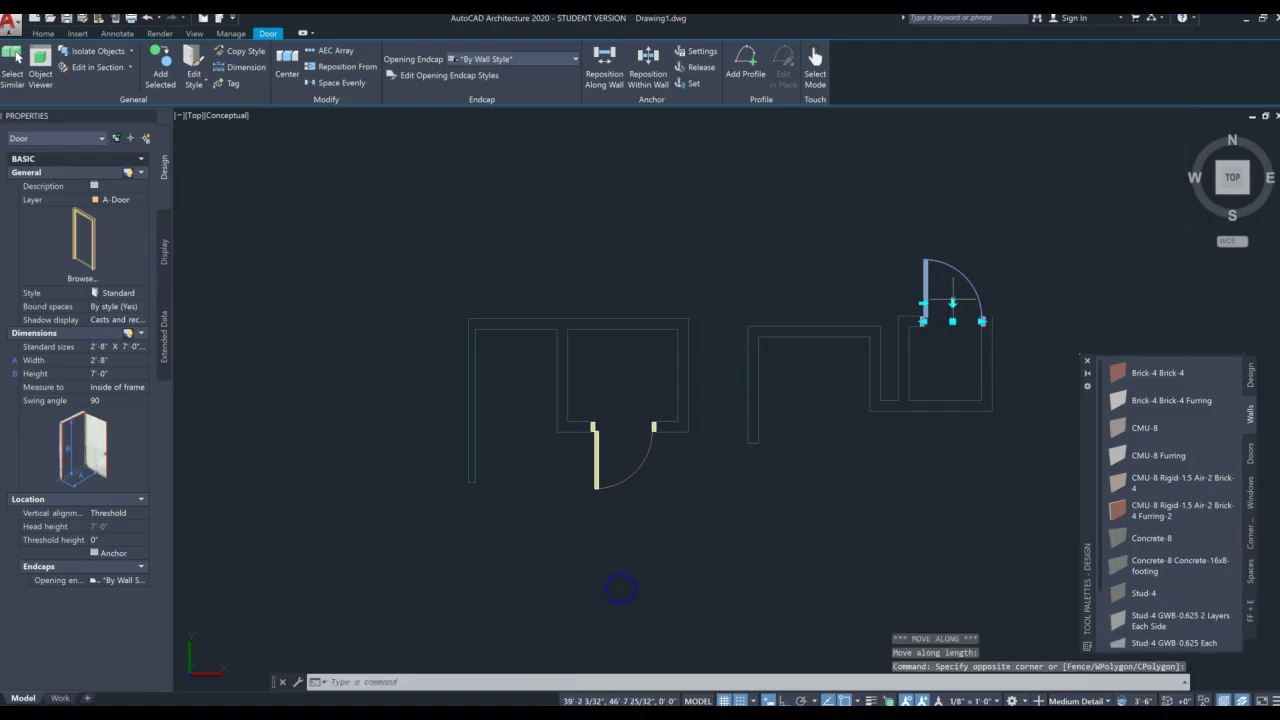
pyautogui.click(952, 303)
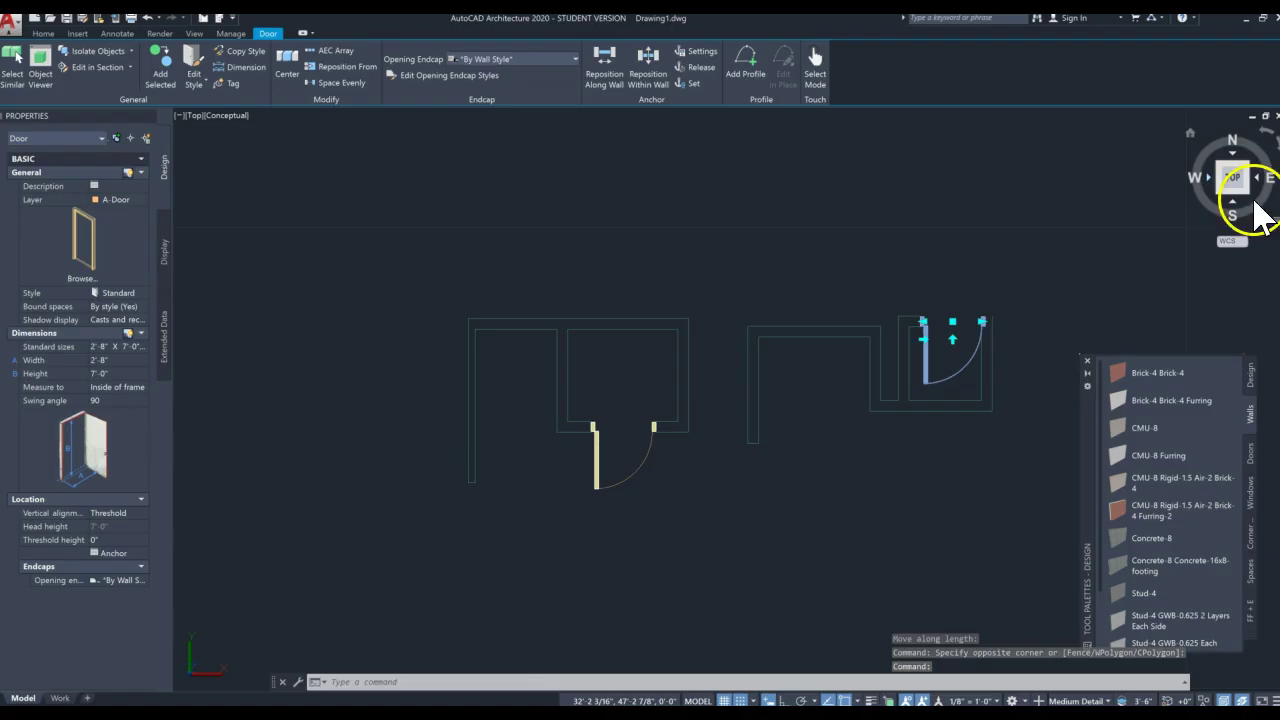
# View the walls and both doors in 3D from an oblique angle, and return to the top view.
pyautogui.moveTo(1234, 178); pyautogui.dragTo(1172, 165)
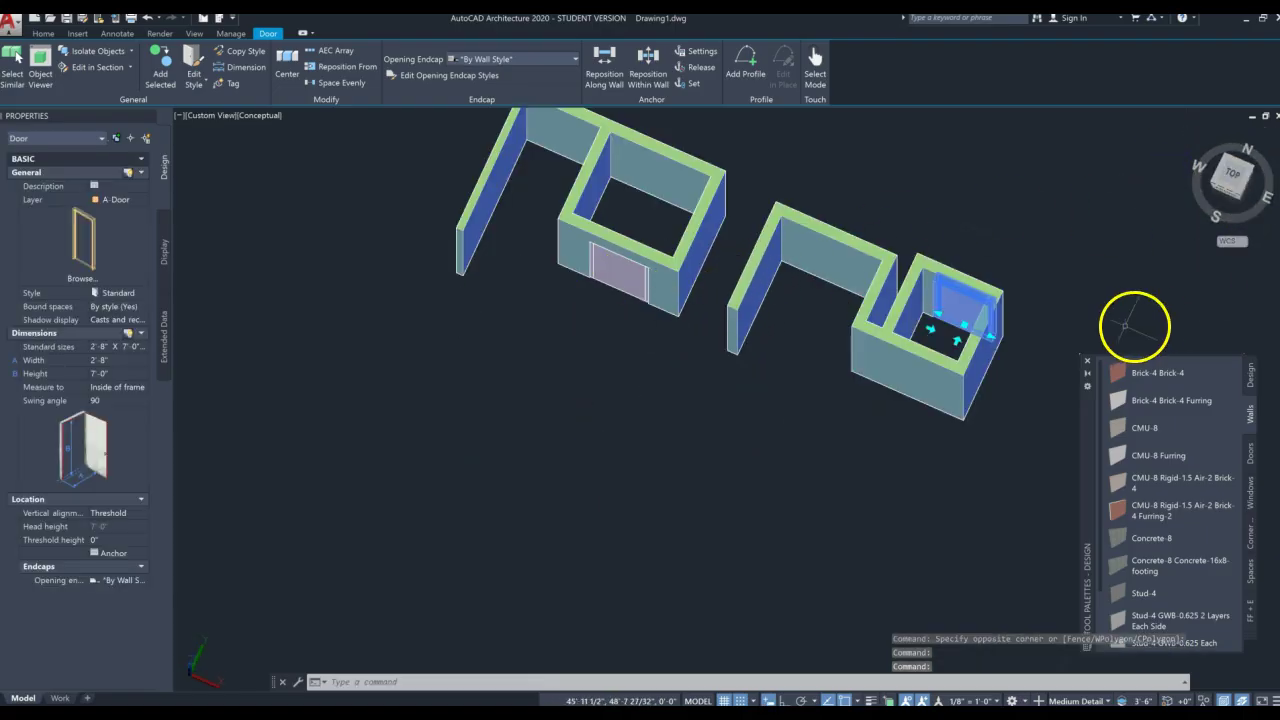
pyautogui.press('Escape')
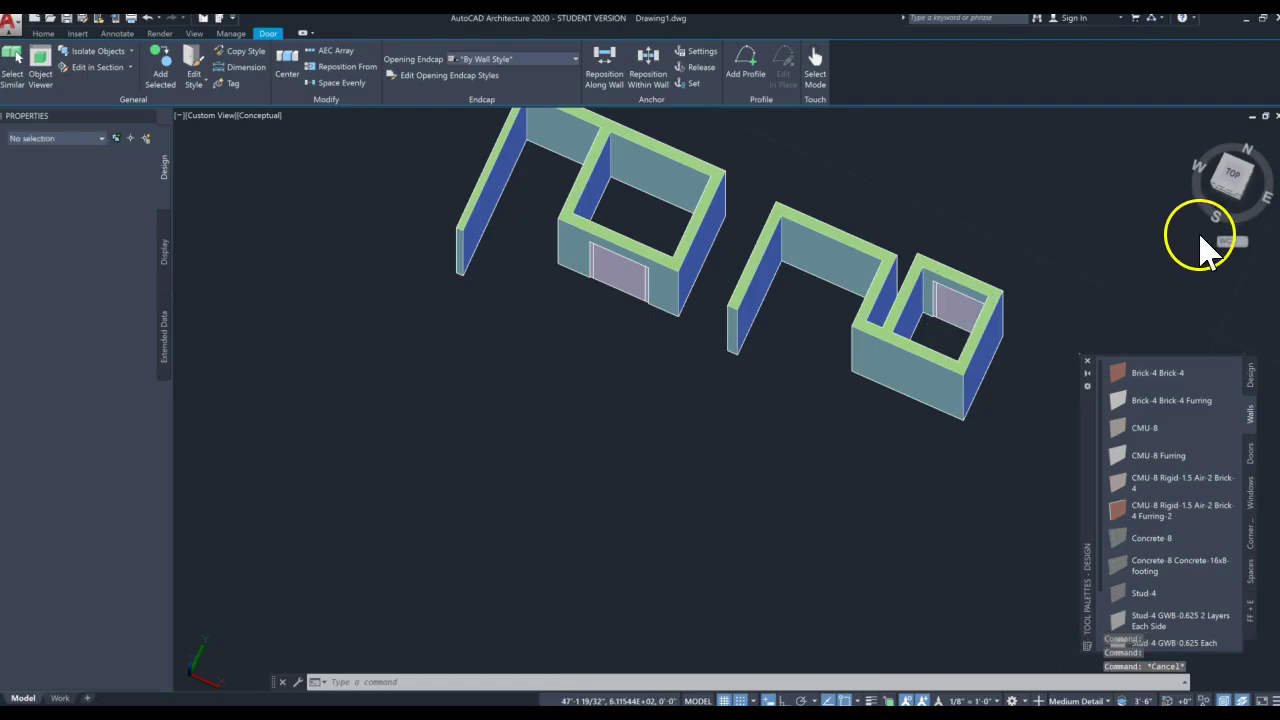
pyautogui.click(1232, 175)
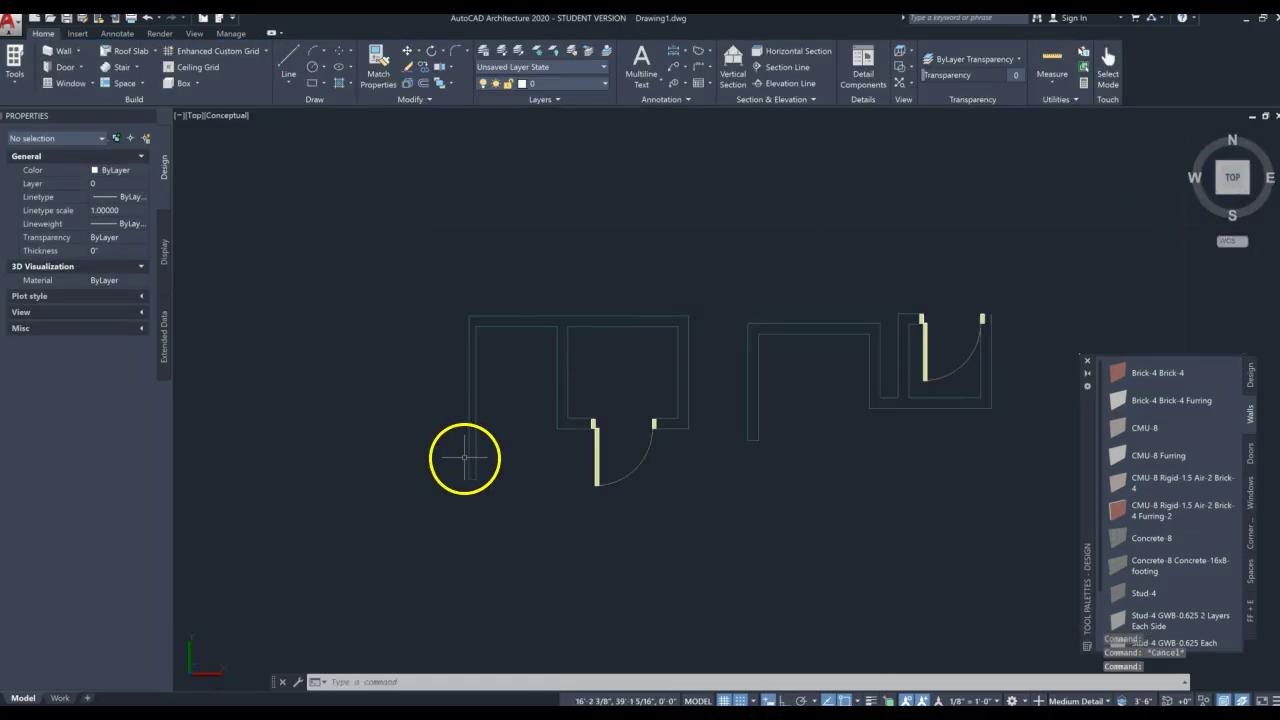
# Start adding a window, look through the Content Library window styles, and close the styles browser with the Standard style kept.
pyautogui.click(74, 84)
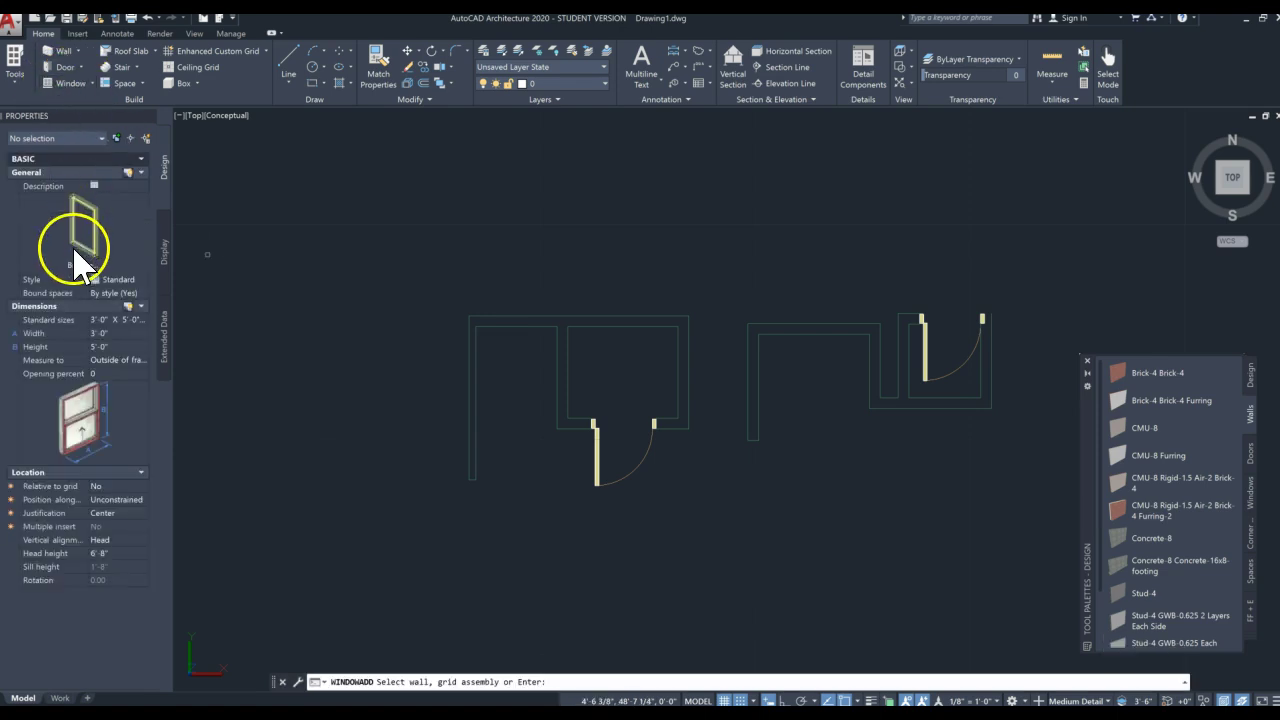
pyautogui.click(98, 213)
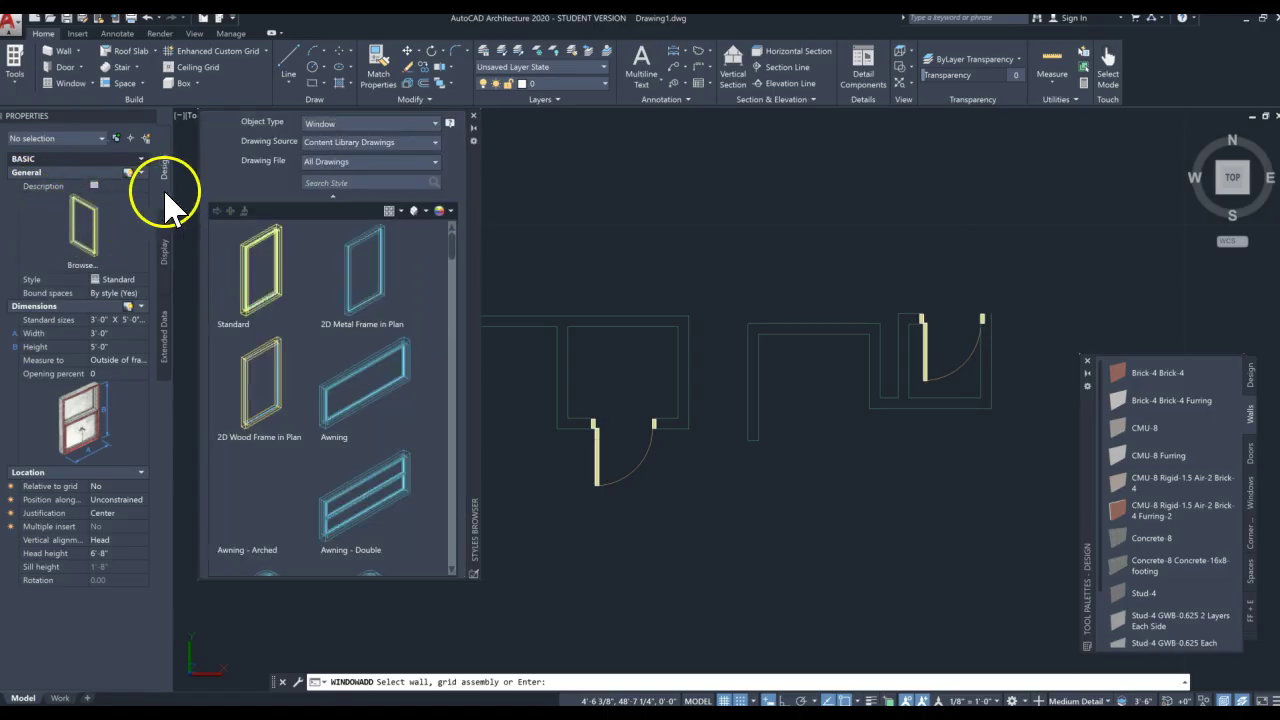
pyautogui.scroll(-4, 337, 505)
pyautogui.scroll(4, 343, 508)
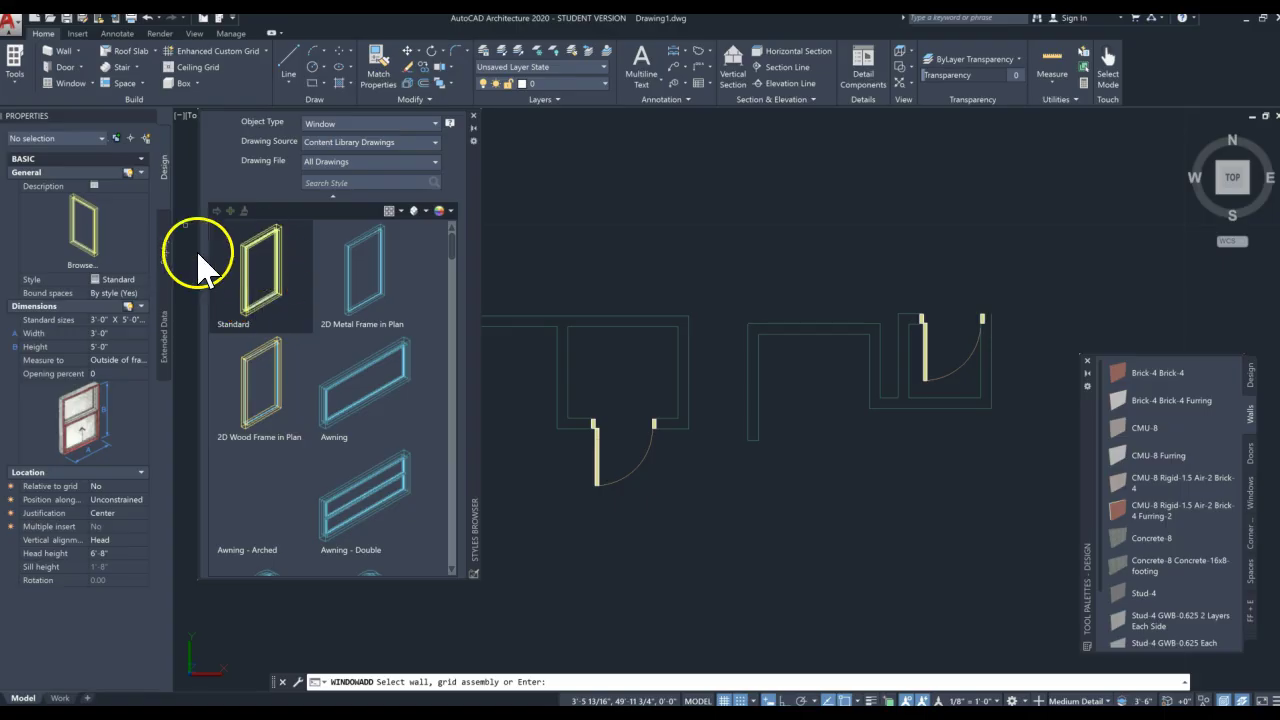
pyautogui.click(472, 116)
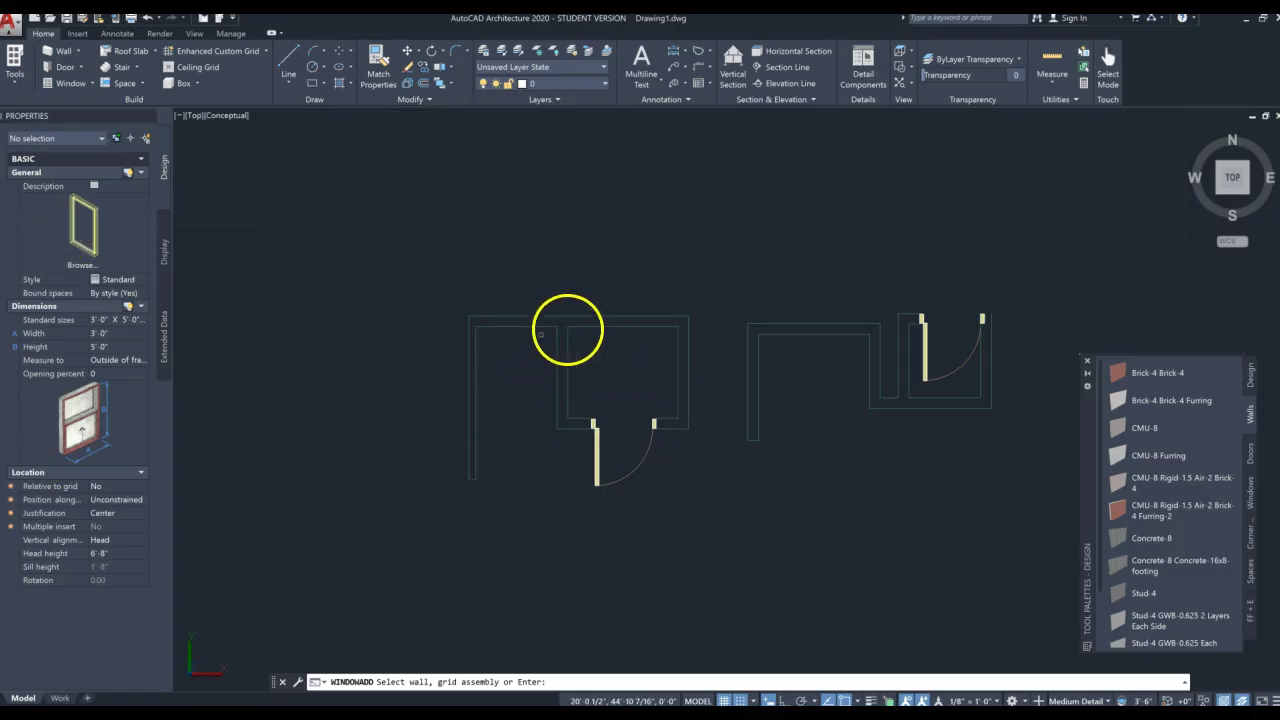
# Insert Standard 3'-0" by 5'-0" windows in the first room's north wall and the west wall of the second structure.
pyautogui.click(610, 333)
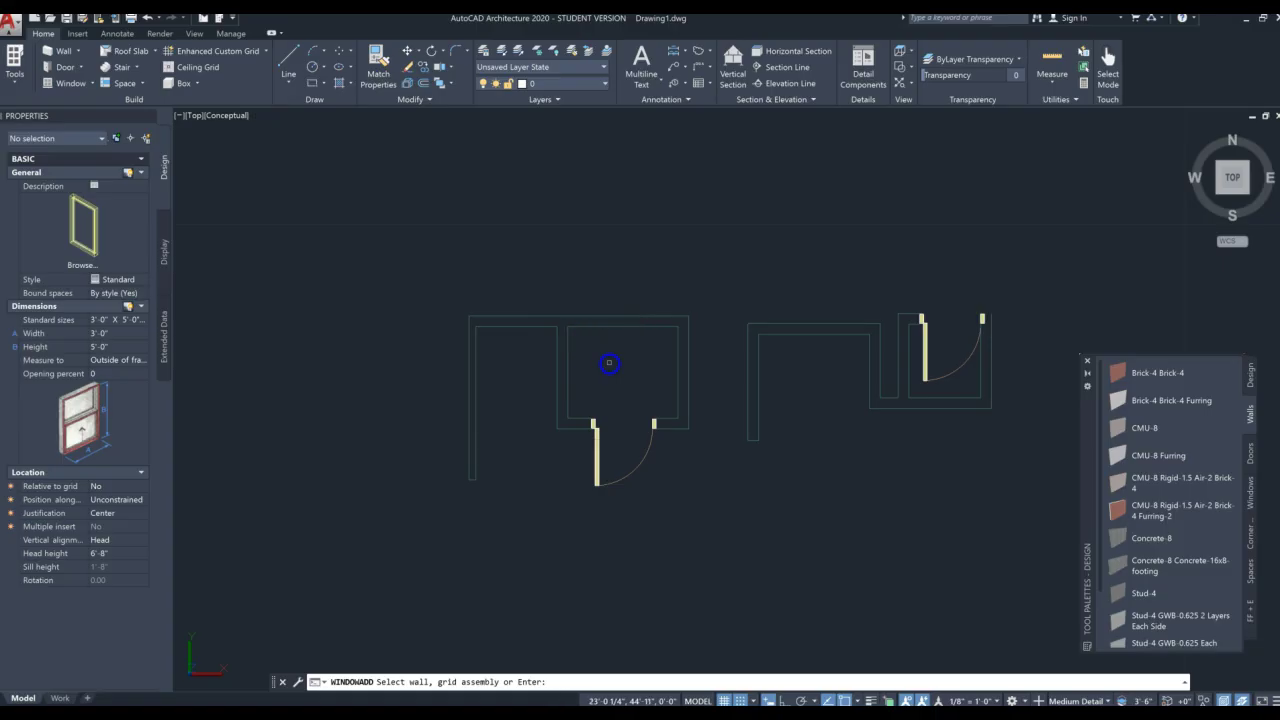
pyautogui.click(575, 314)
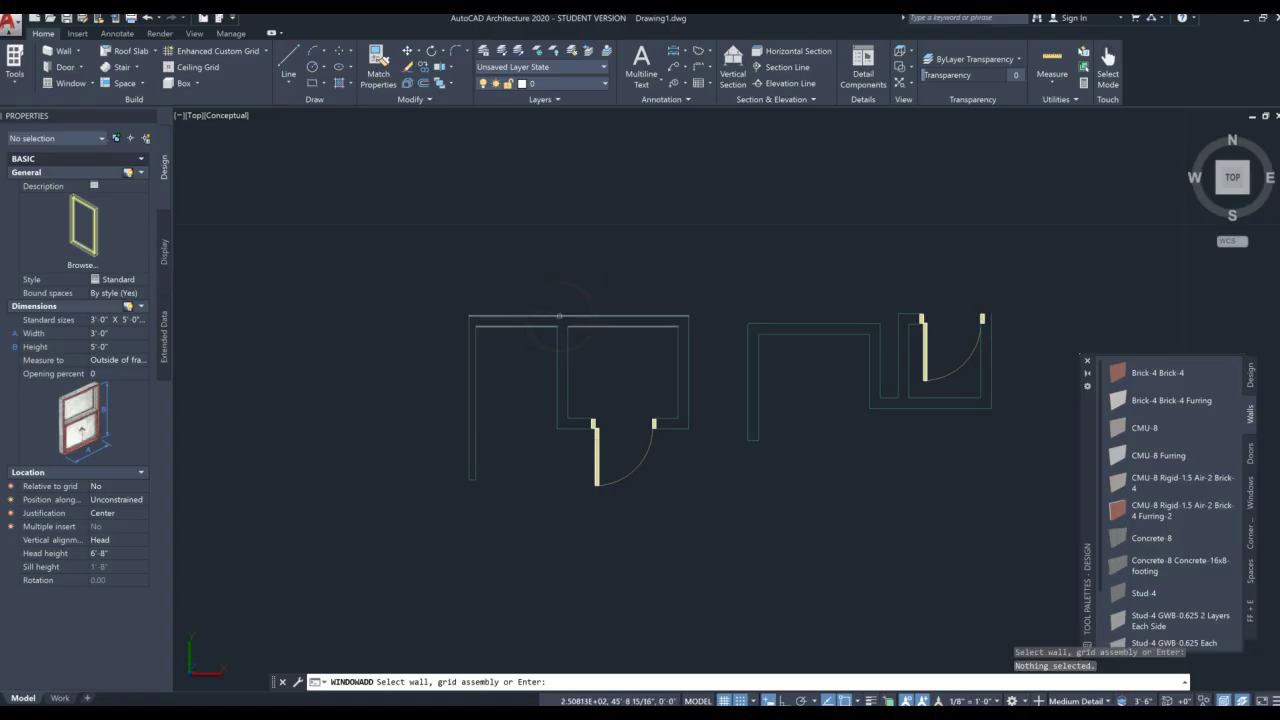
pyautogui.click(561, 315)
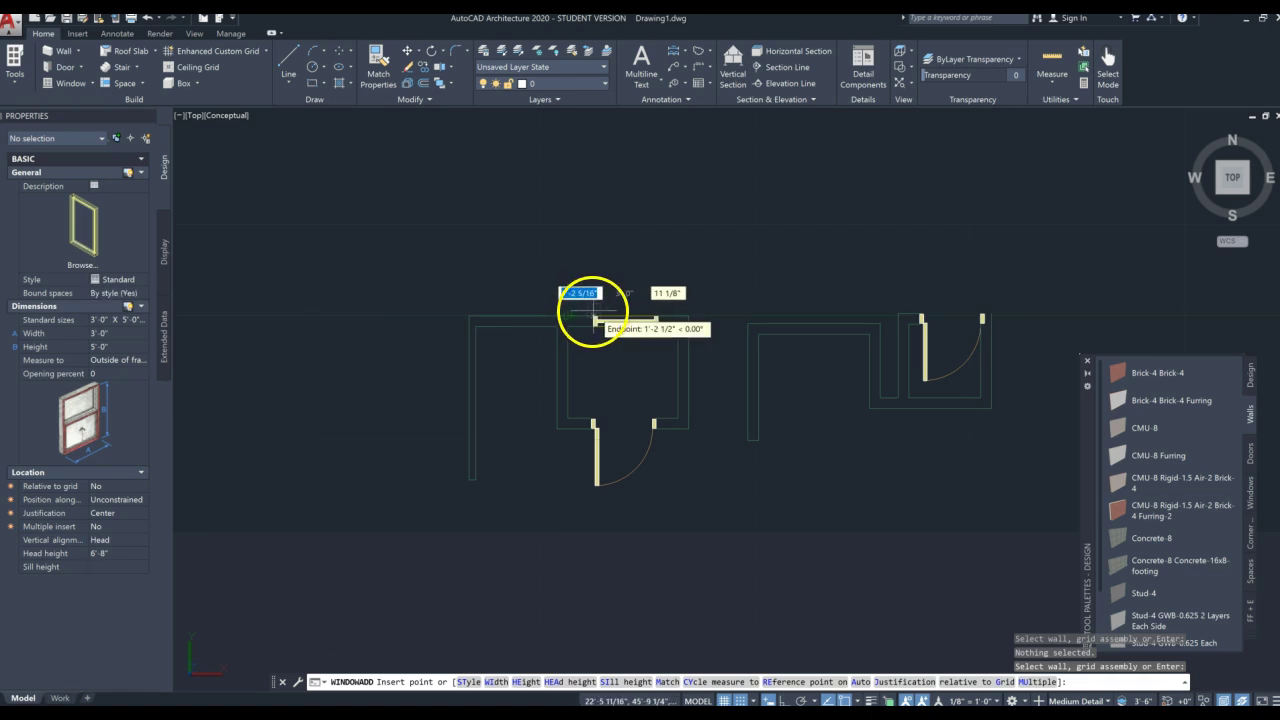
pyautogui.click(593, 320)
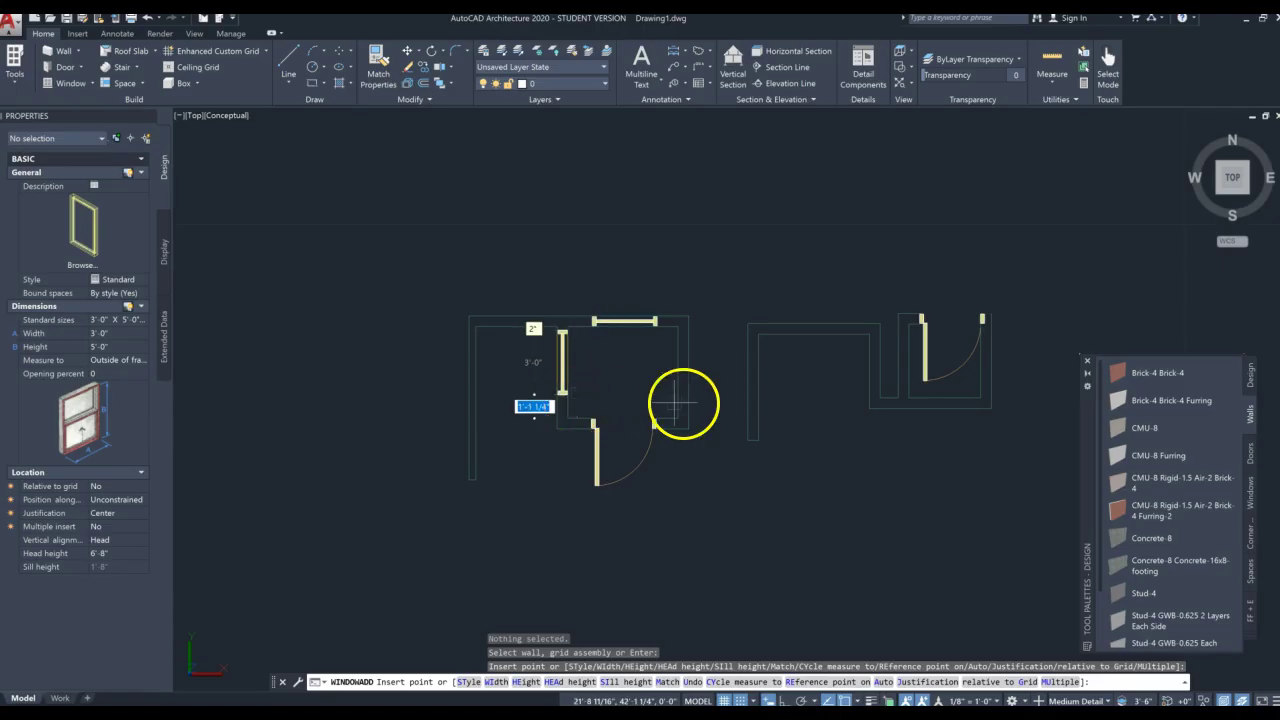
pyautogui.click(790, 411)
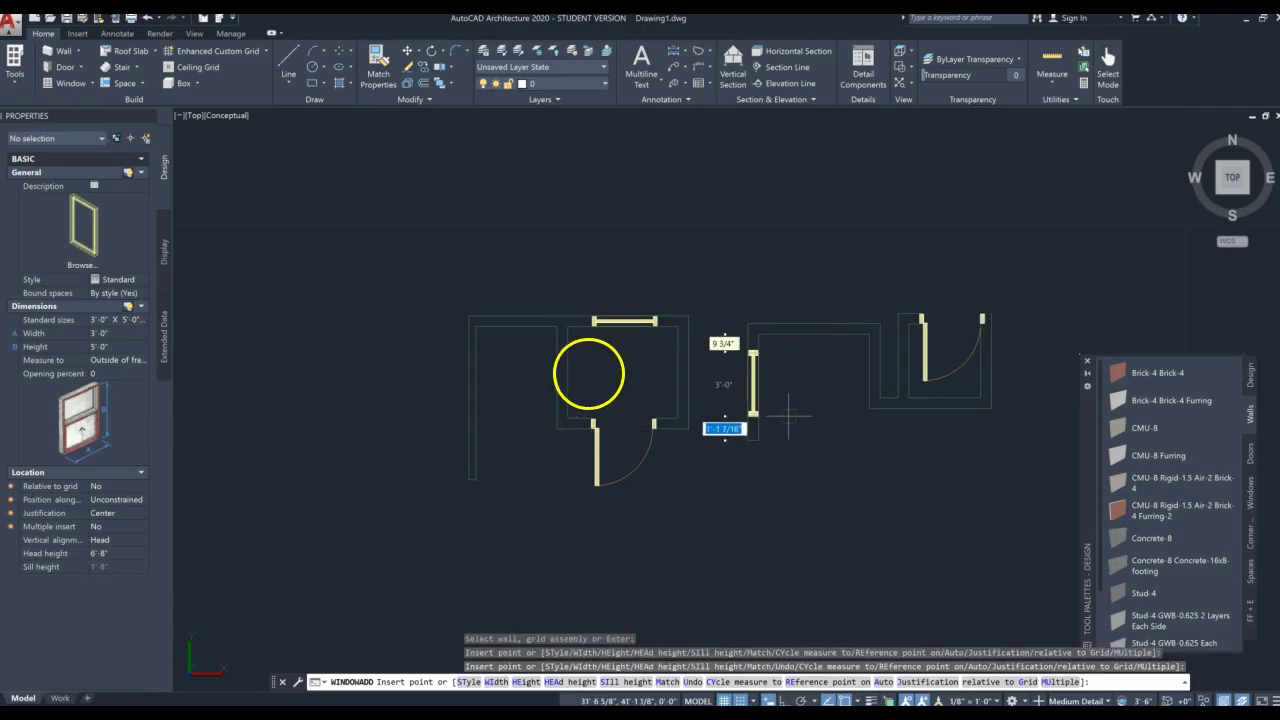
pyautogui.press('Escape')
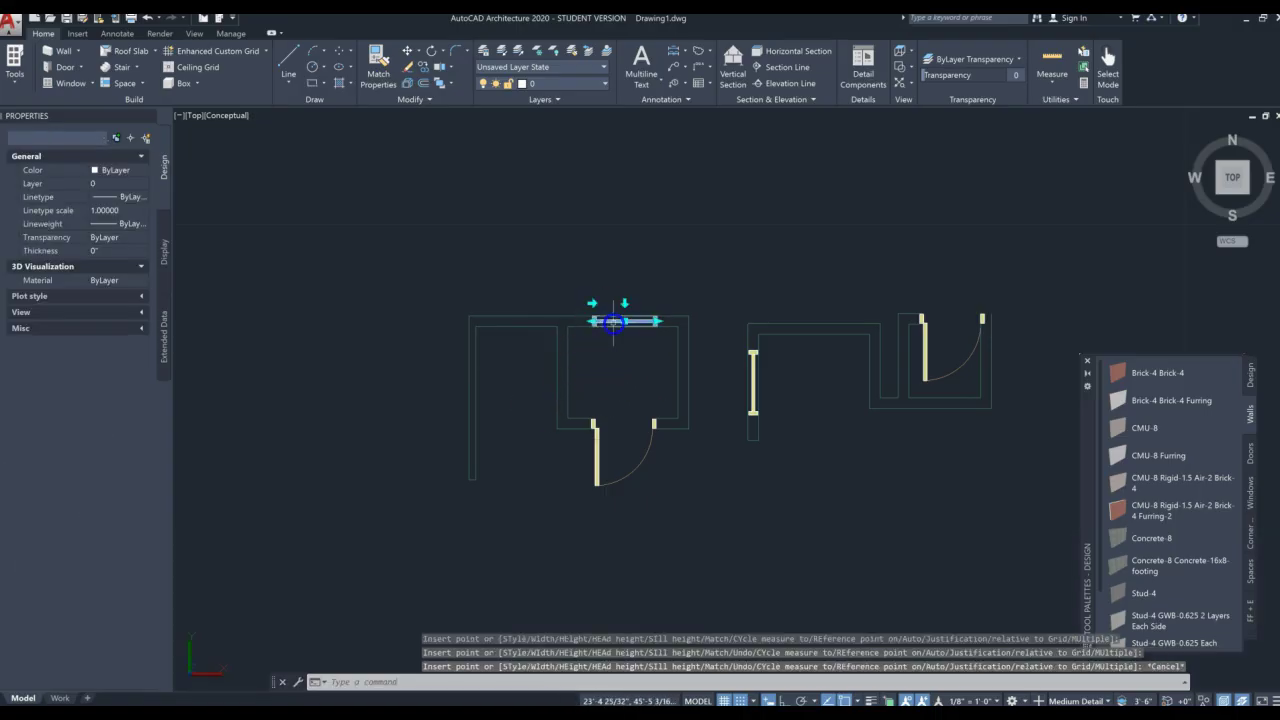
# Stretch the first room's north window westward to a width of 4'-0", and further to 4'-2".
pyautogui.click(620, 321)
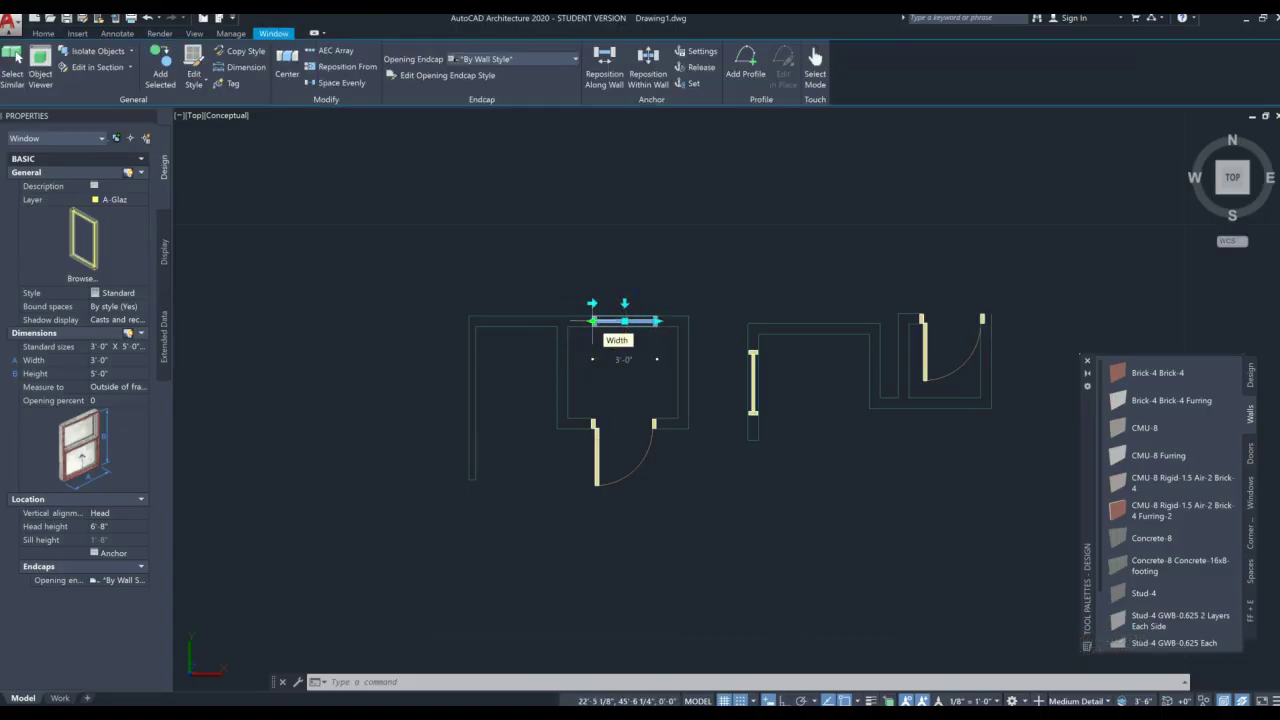
pyautogui.click(593, 321)
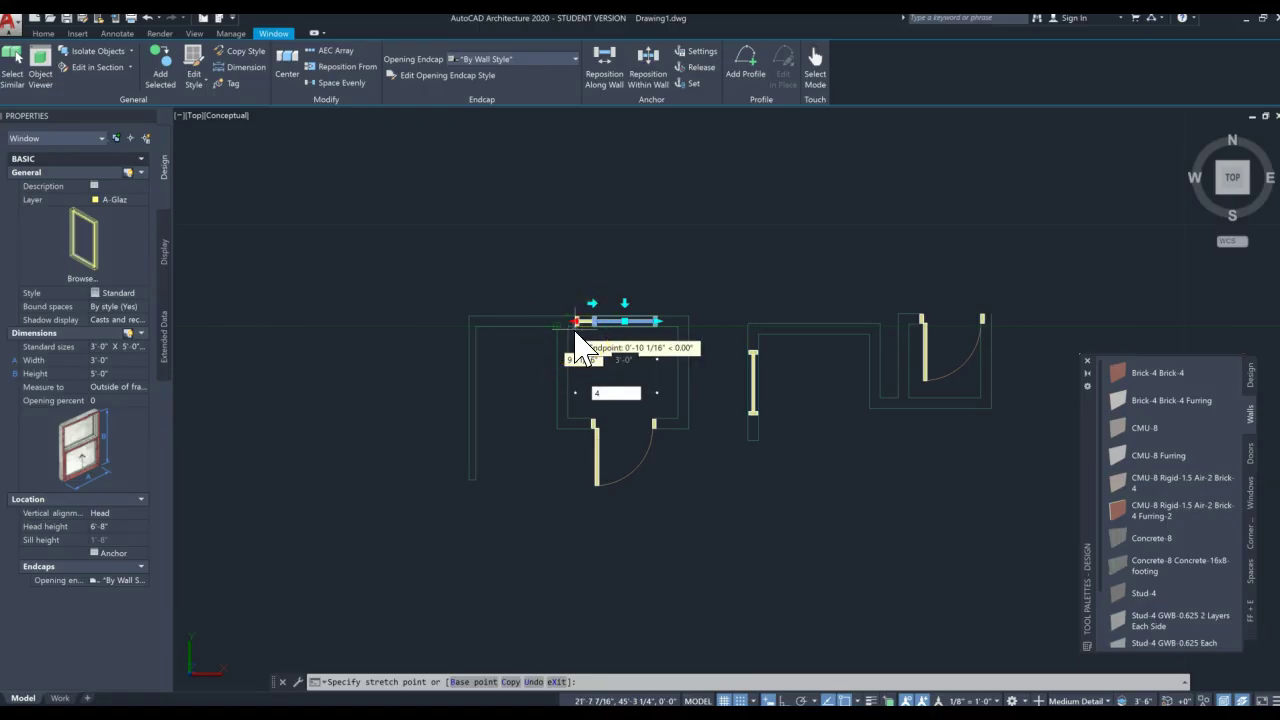
pyautogui.press('Return')
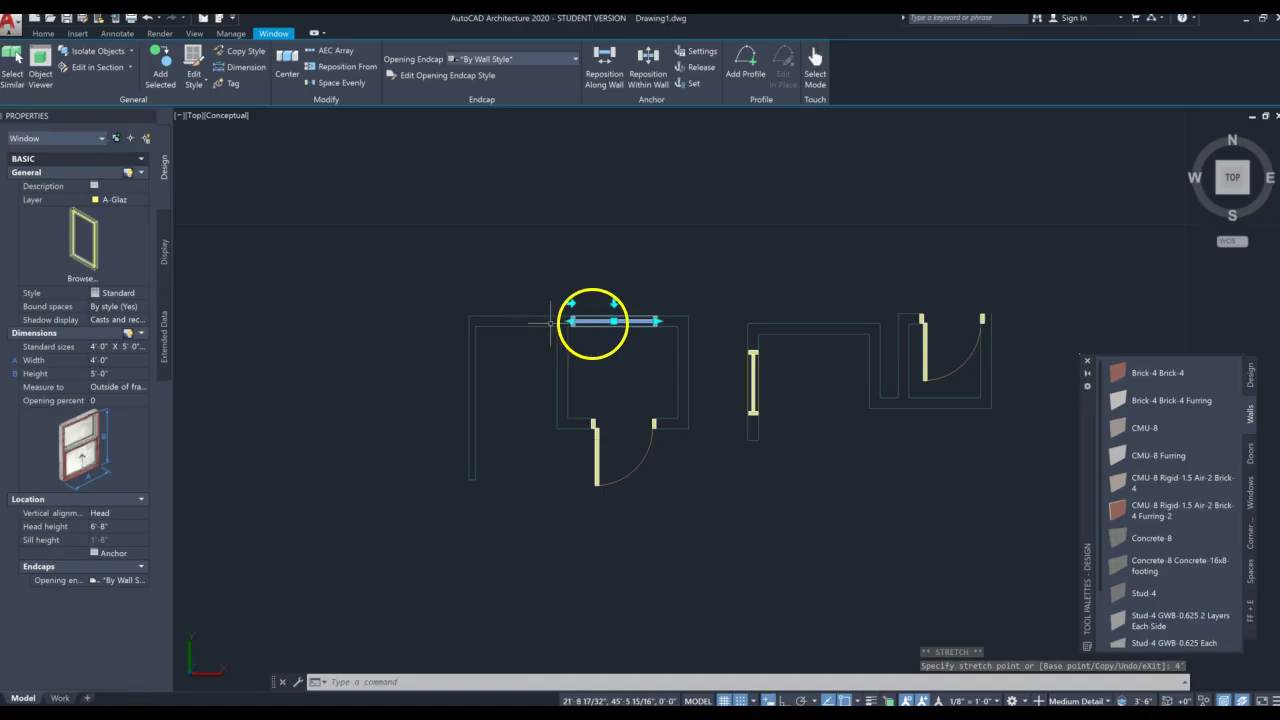
pyautogui.click(571, 321)
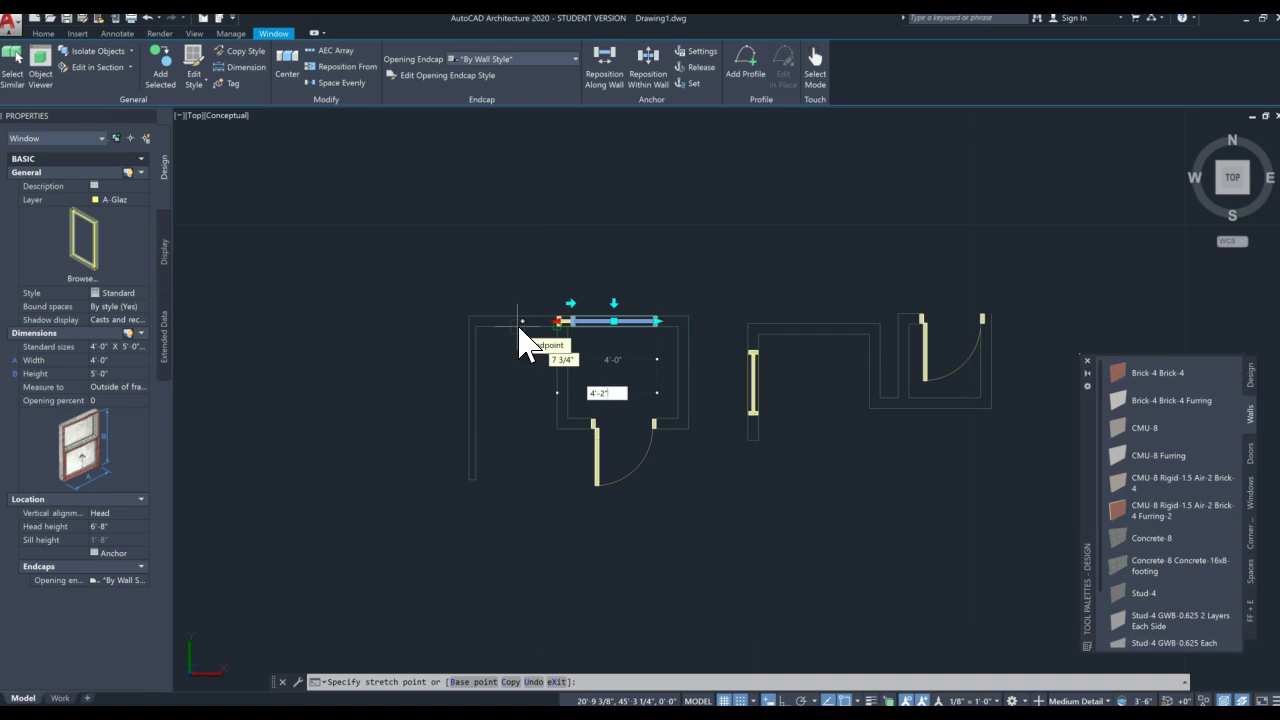
pyautogui.press('Return')
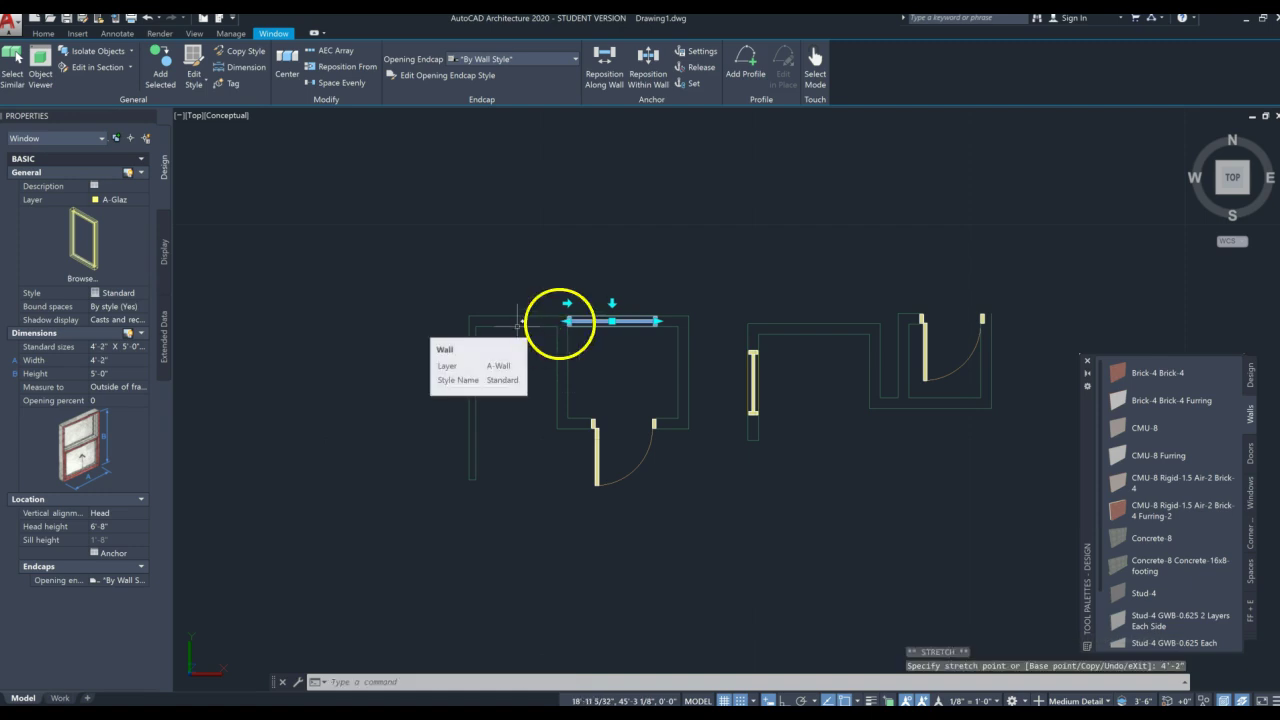
# Move the widened window eastward along the north wall to the room's east corner, and shift it back westward.
pyautogui.click(612, 321)
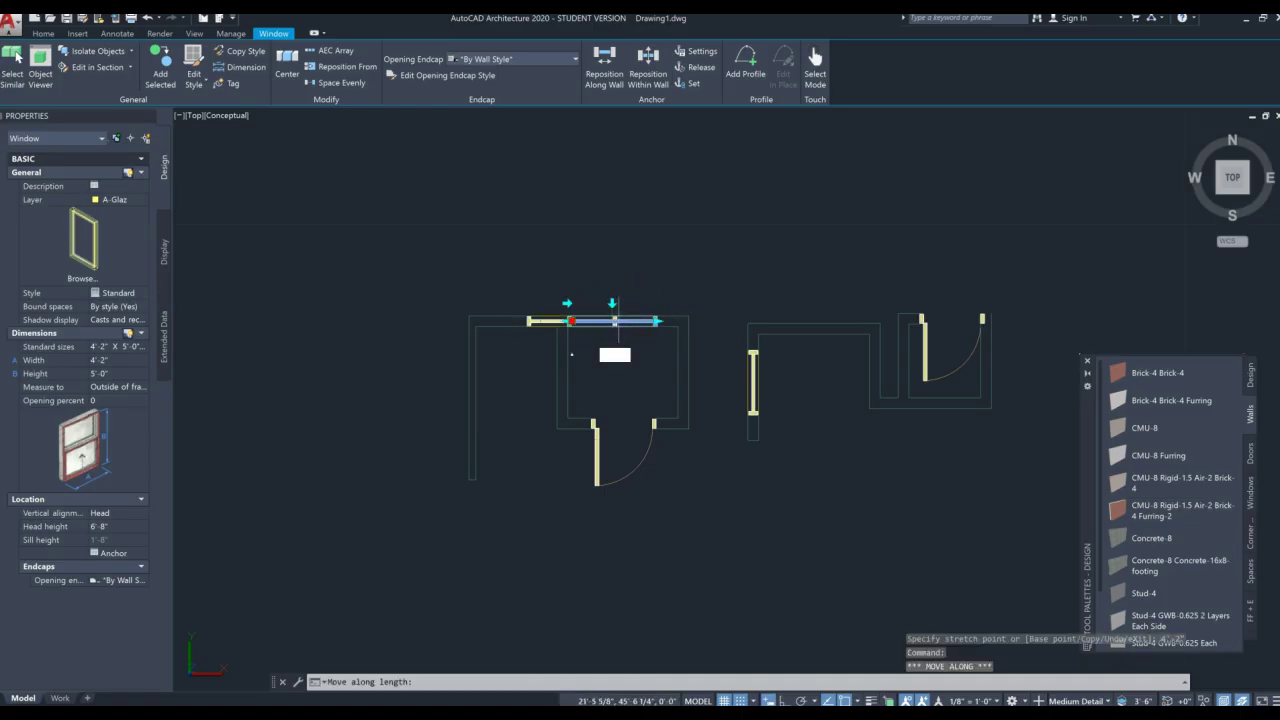
pyautogui.click(621, 321)
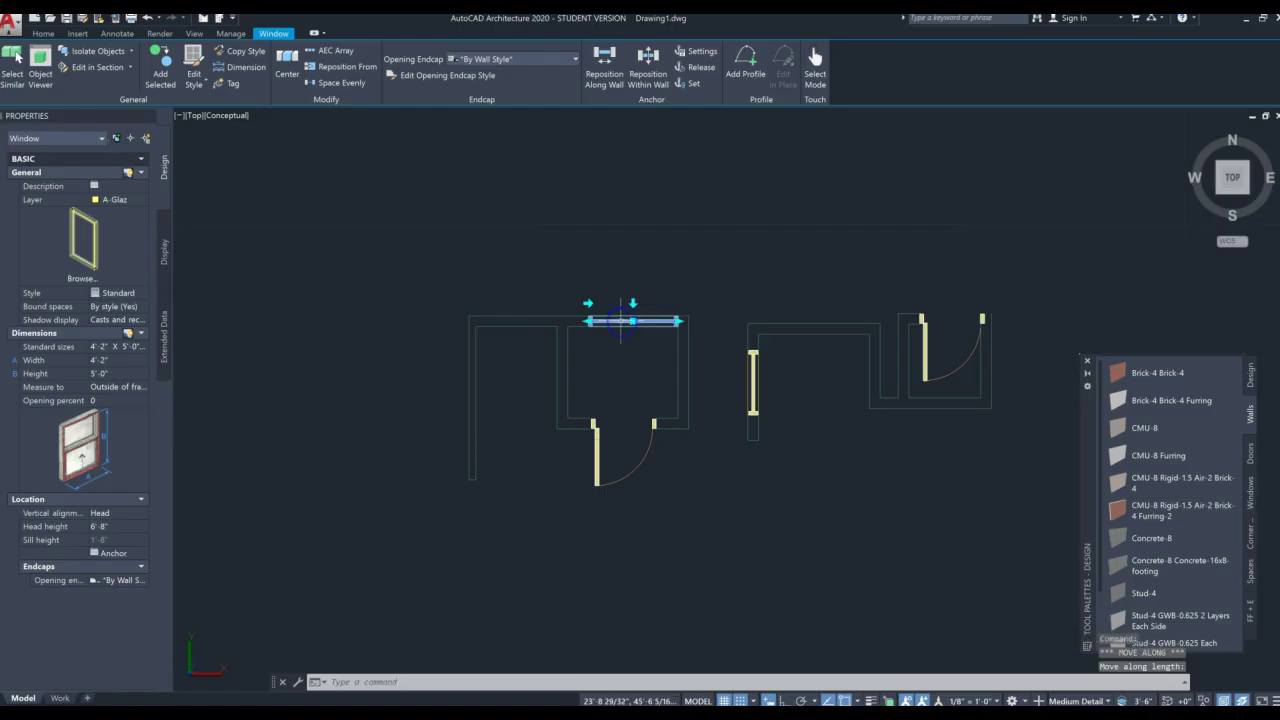
pyautogui.click(632, 321)
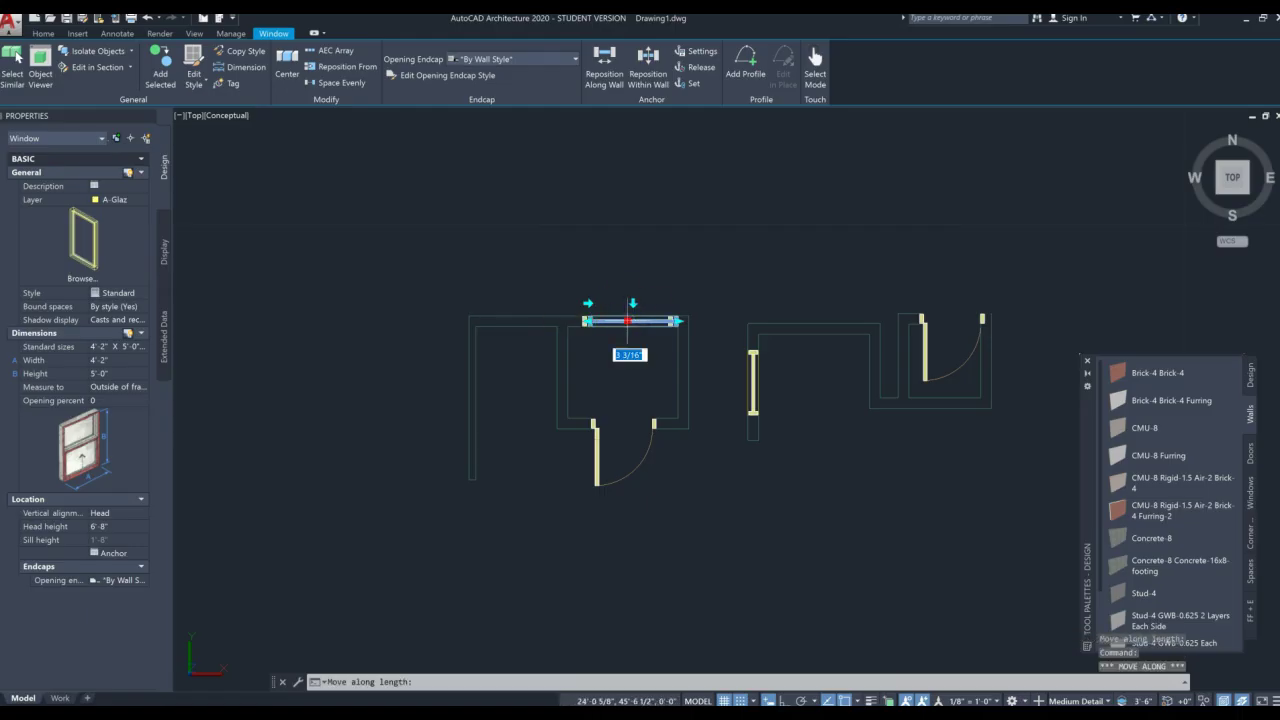
pyautogui.click(622, 322)
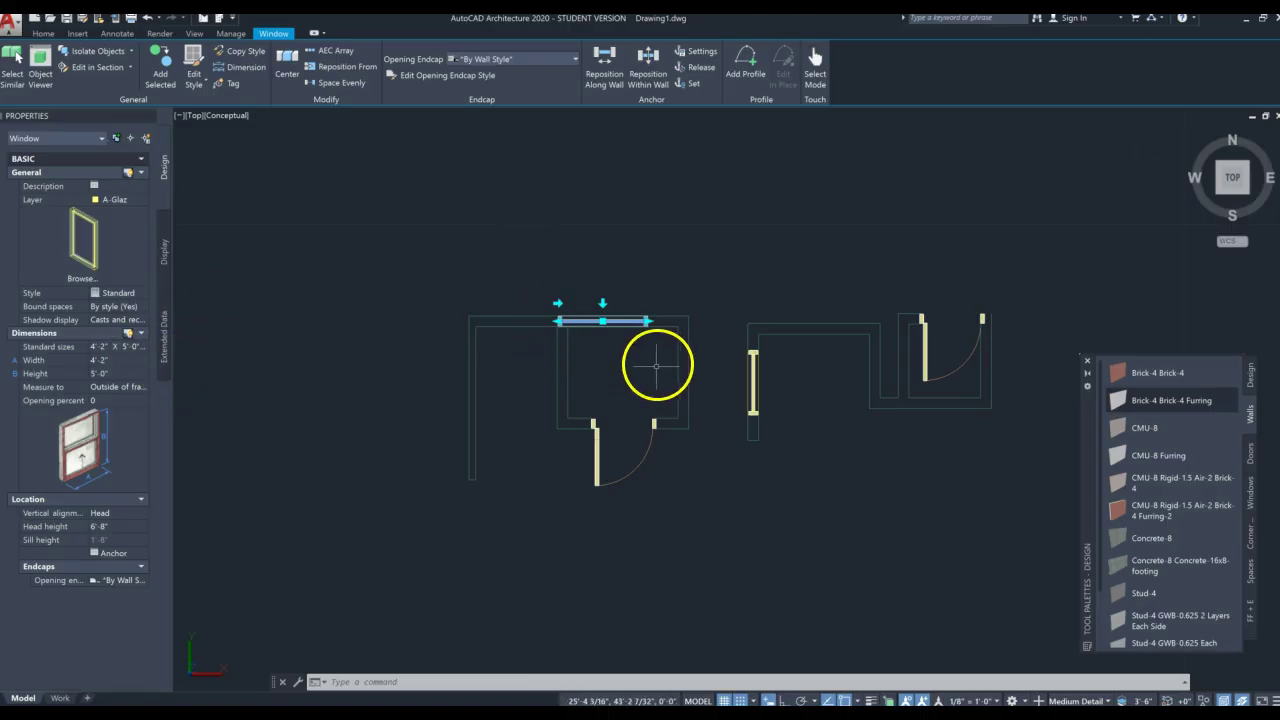
# Move the window eastward along the north wall by entered distances, the last one 3", to about the middle of the room.
pyautogui.click(620, 322)
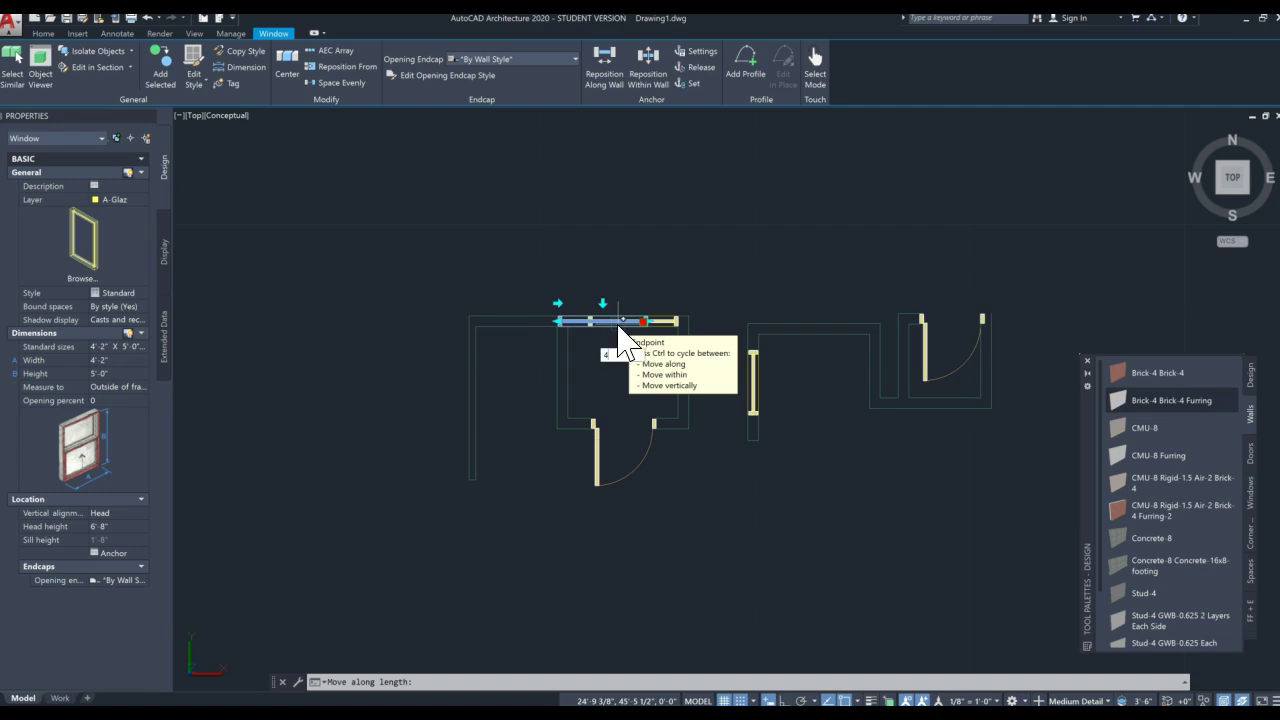
pyautogui.press('Return')
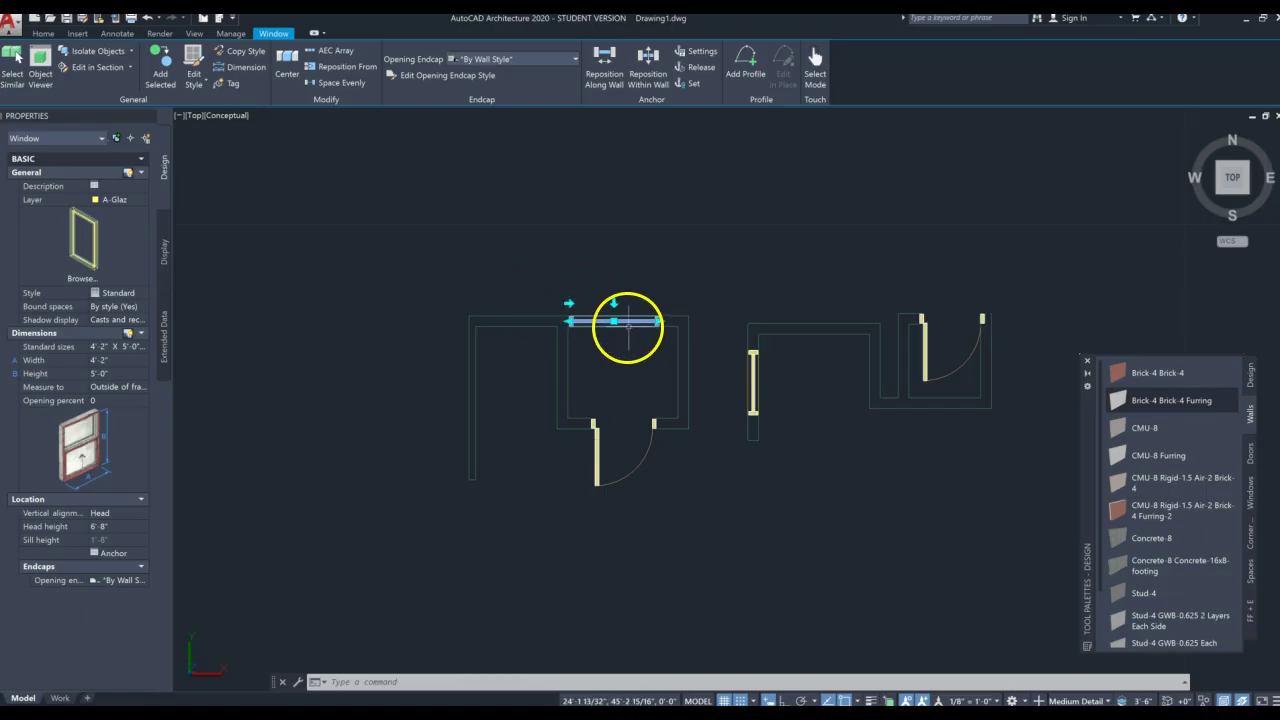
pyautogui.click(614, 321)
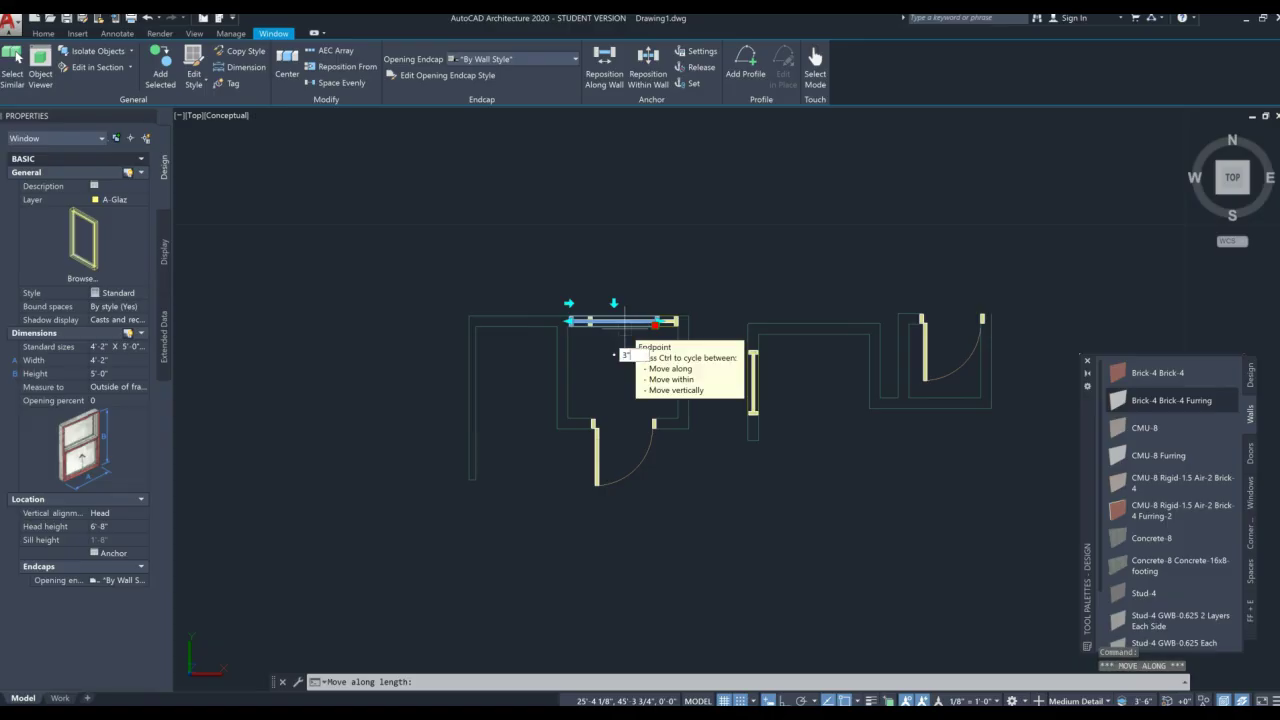
pyautogui.press('Return')
pyautogui.click(651, 248)
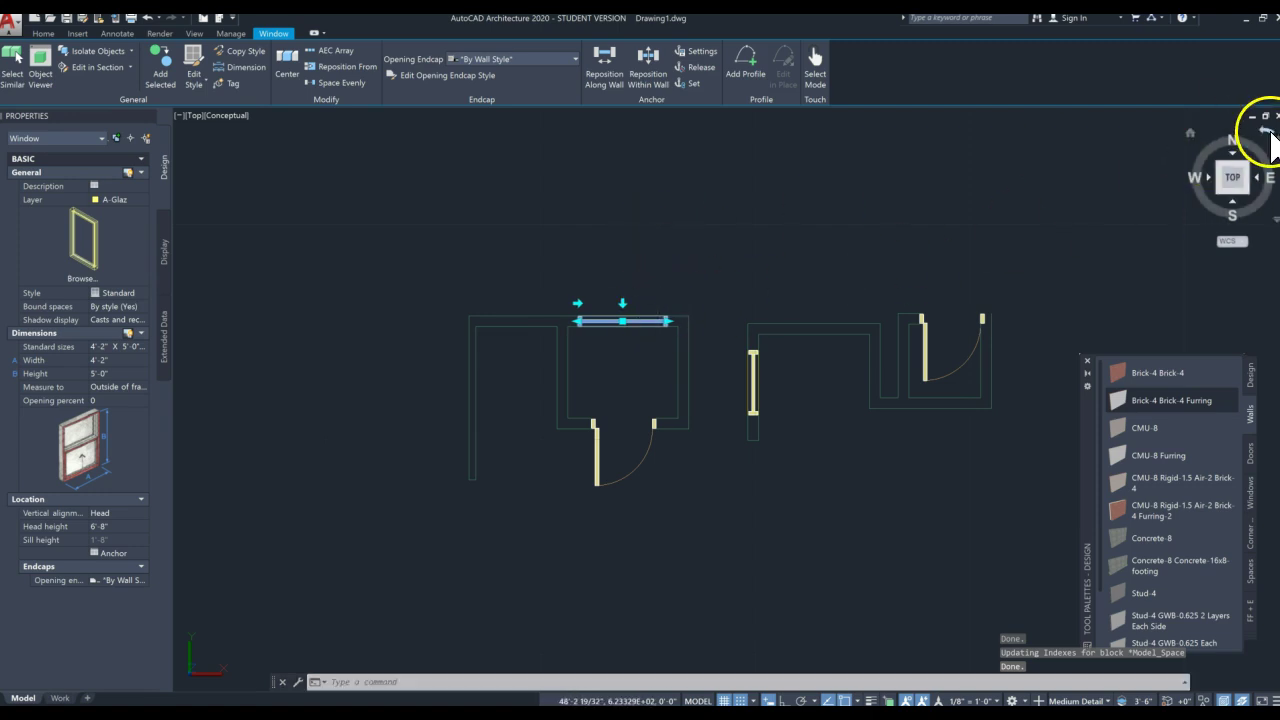
# Rotate the top view by 180 degrees so that south is up, with both rooms in view.
pyautogui.click(1266, 131)
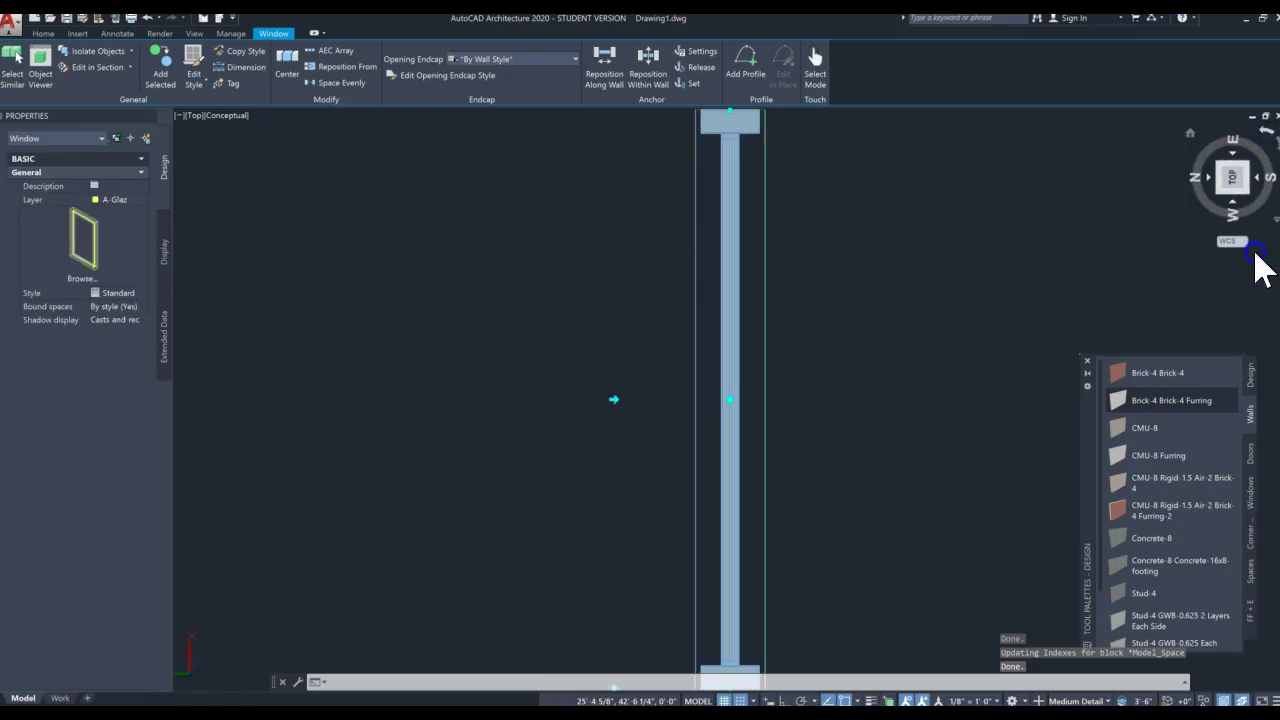
pyautogui.click(1266, 131)
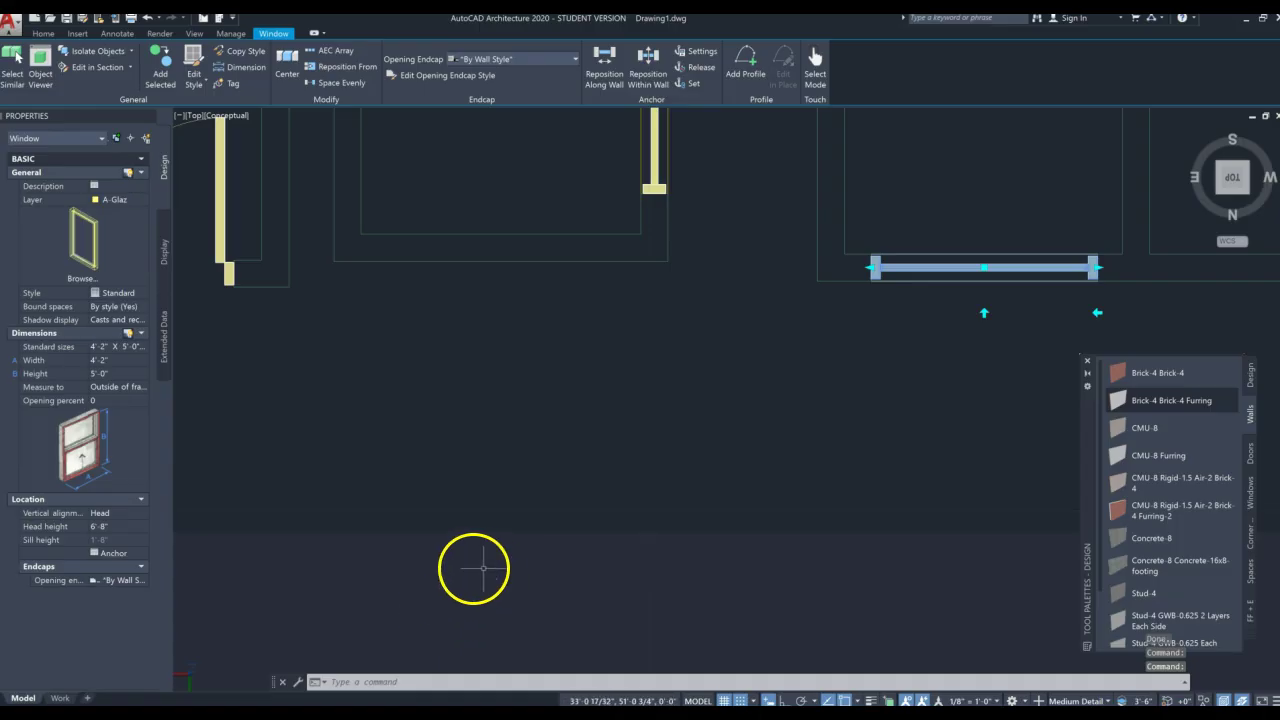
pyautogui.scroll(-2, 391, 606)
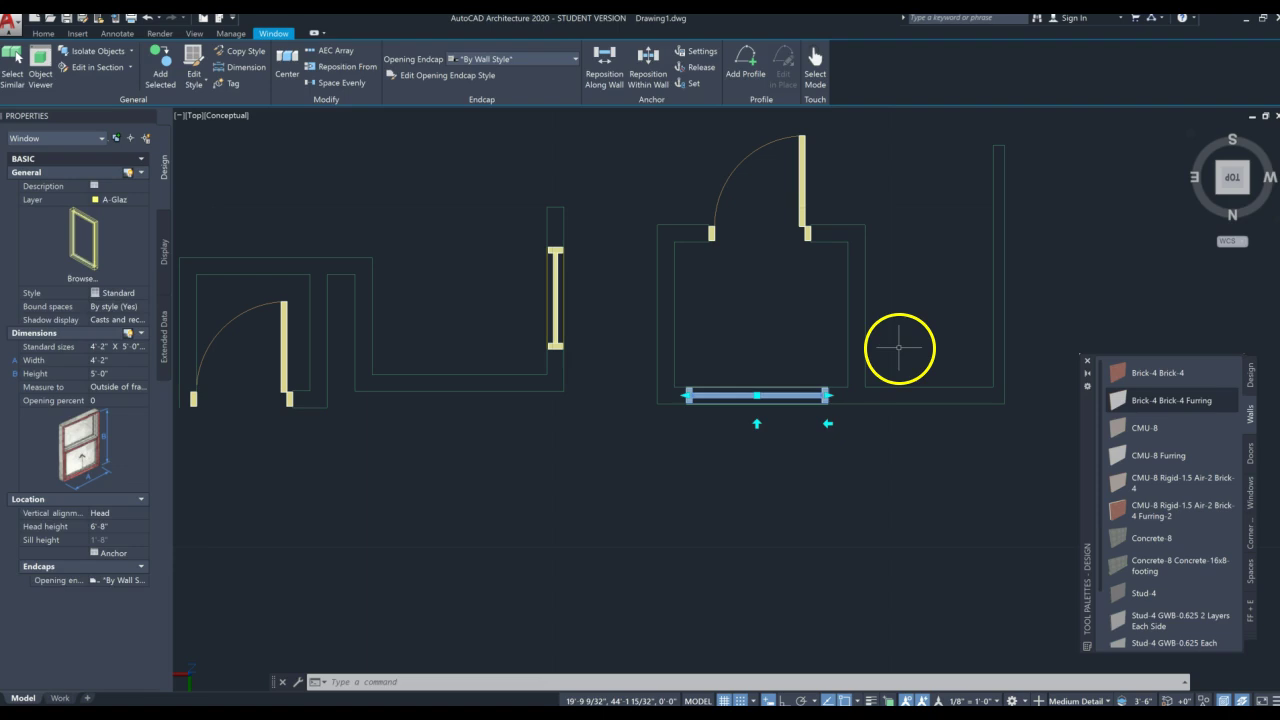
# Look at both rooms in 3D from the north side, and return to the top view with north up.
pyautogui.press('Escape')
pyautogui.moveTo(1248, 200)
pyautogui.mouseDown()
pyautogui.moveTo(1224, 146)
pyautogui.moveTo(1234, 186)
pyautogui.mouseUp()
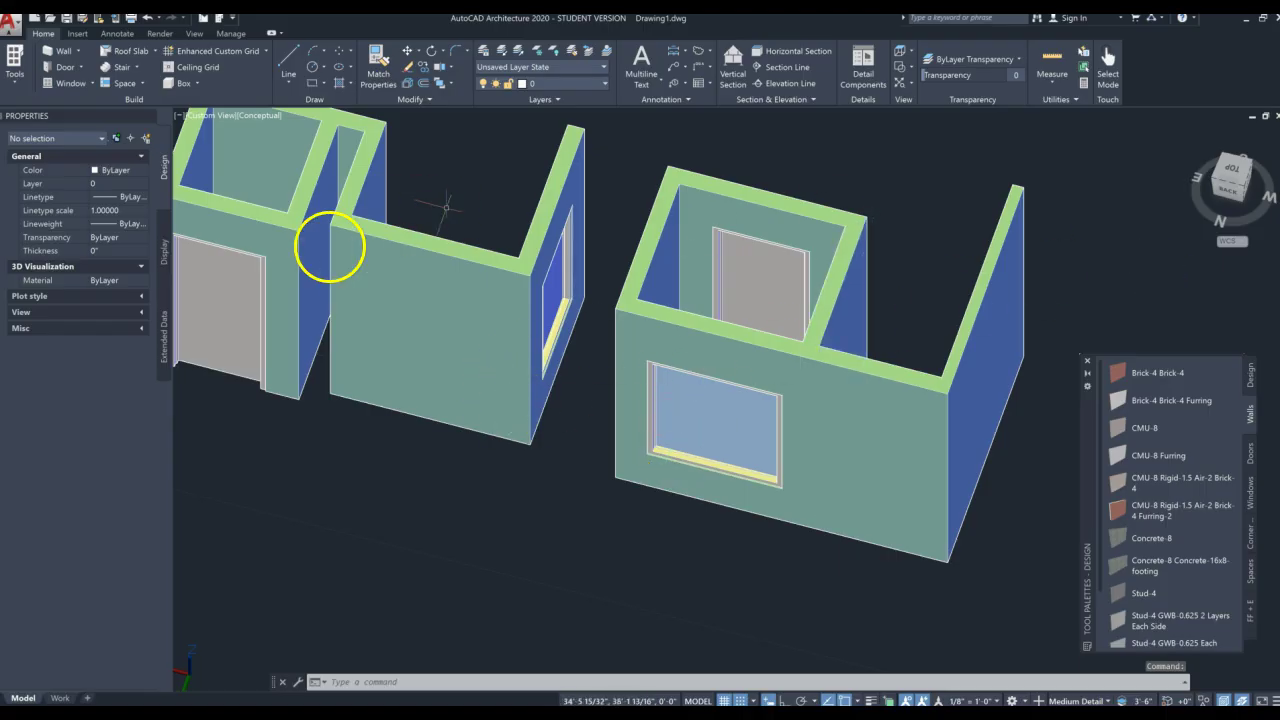
pyautogui.click(1237, 172)
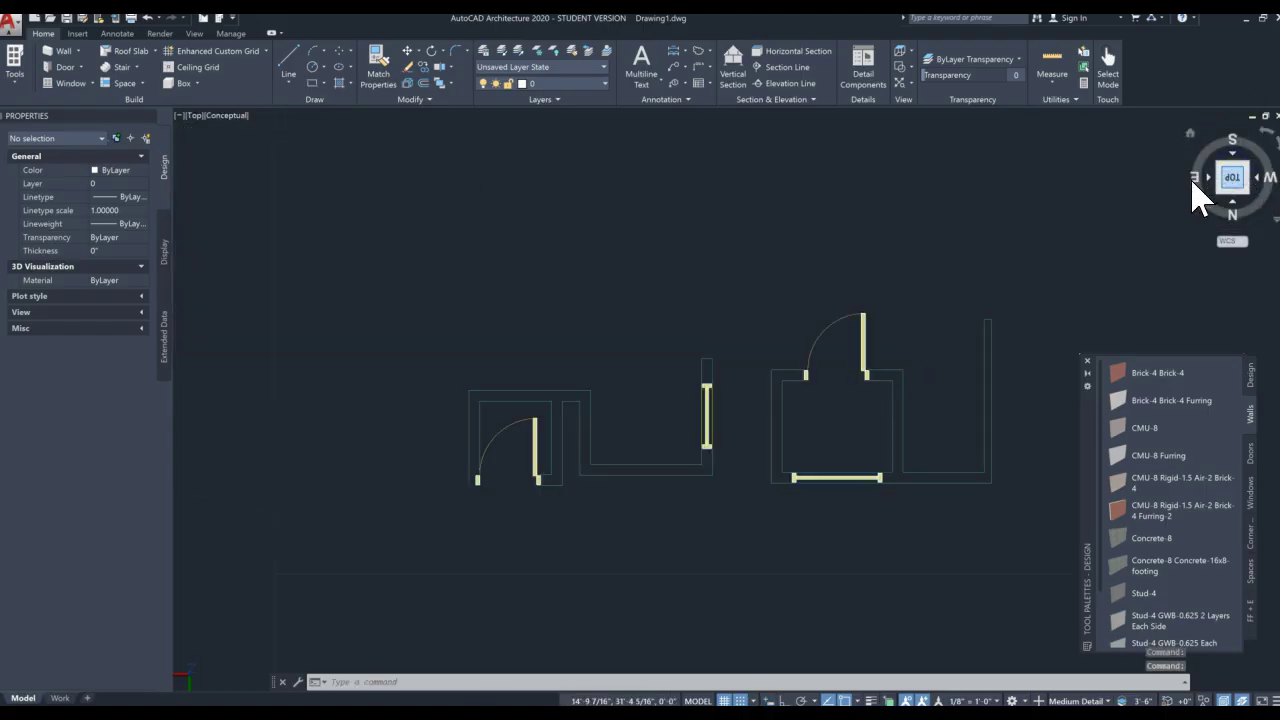
pyautogui.click(1267, 132)
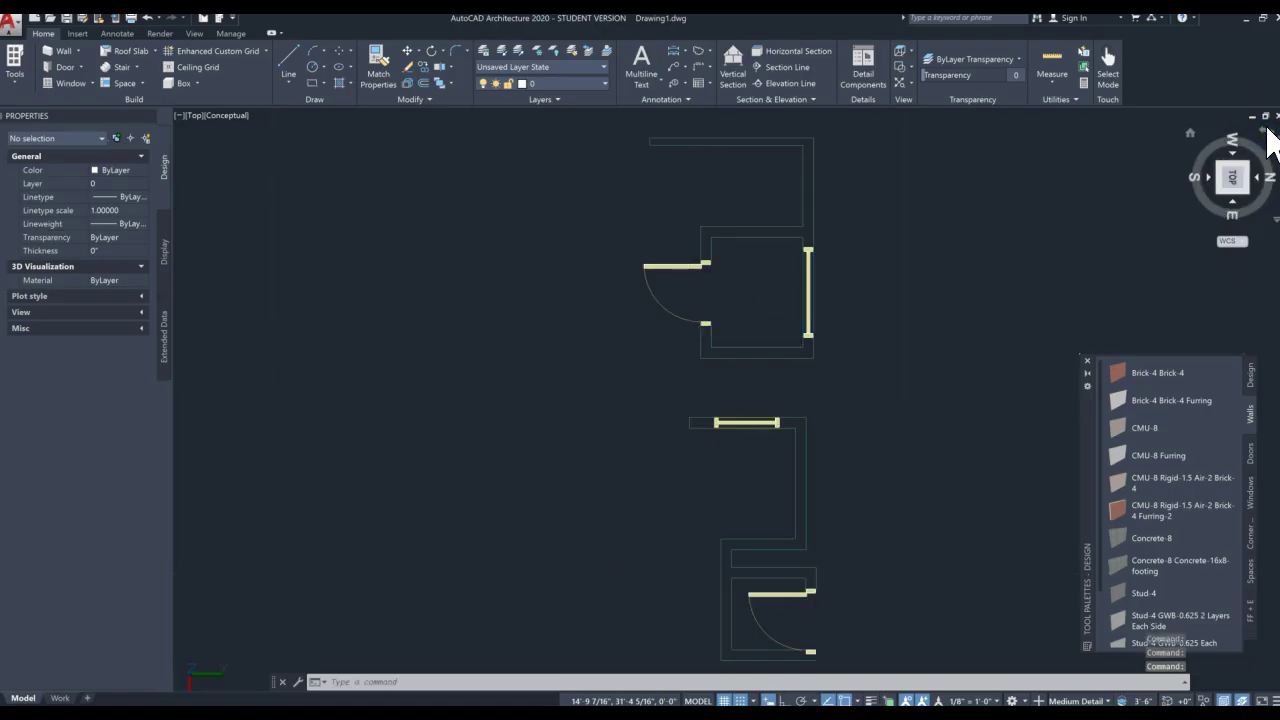
pyautogui.click(1266, 130)
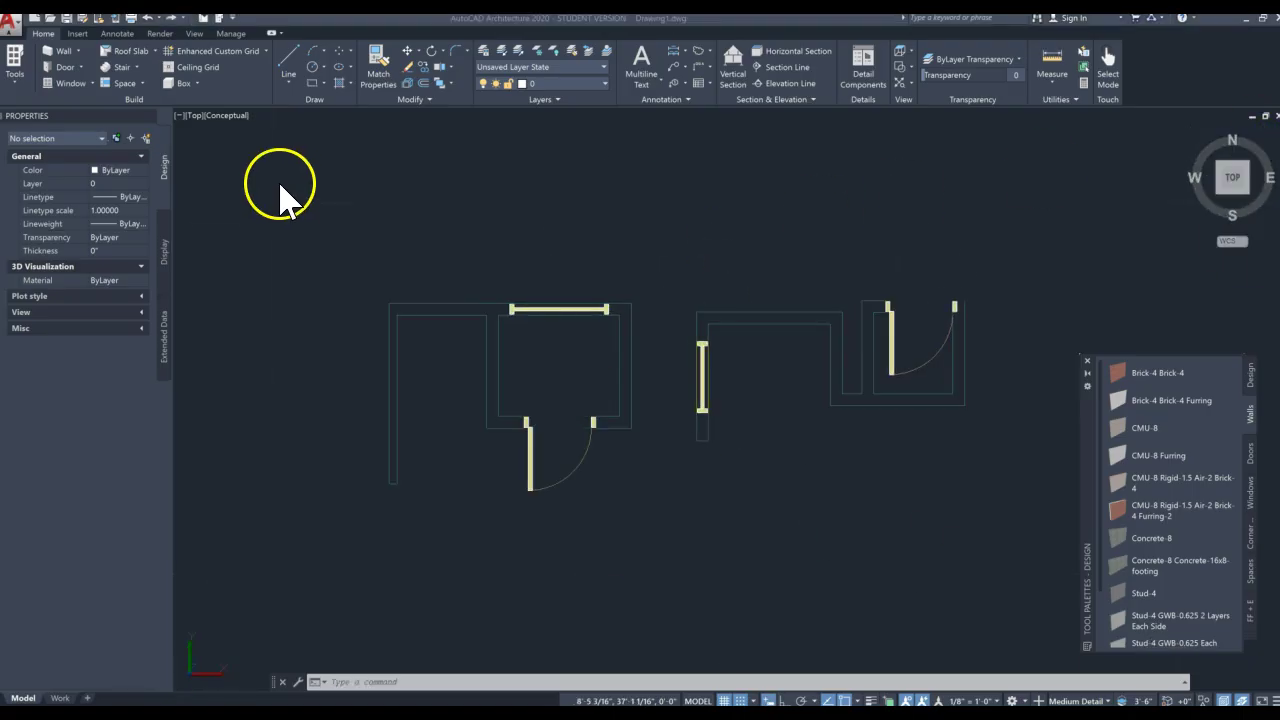
# Open the Content Browser over the drawing and look through the catalogs in its library.
pyautogui.click(16, 76)
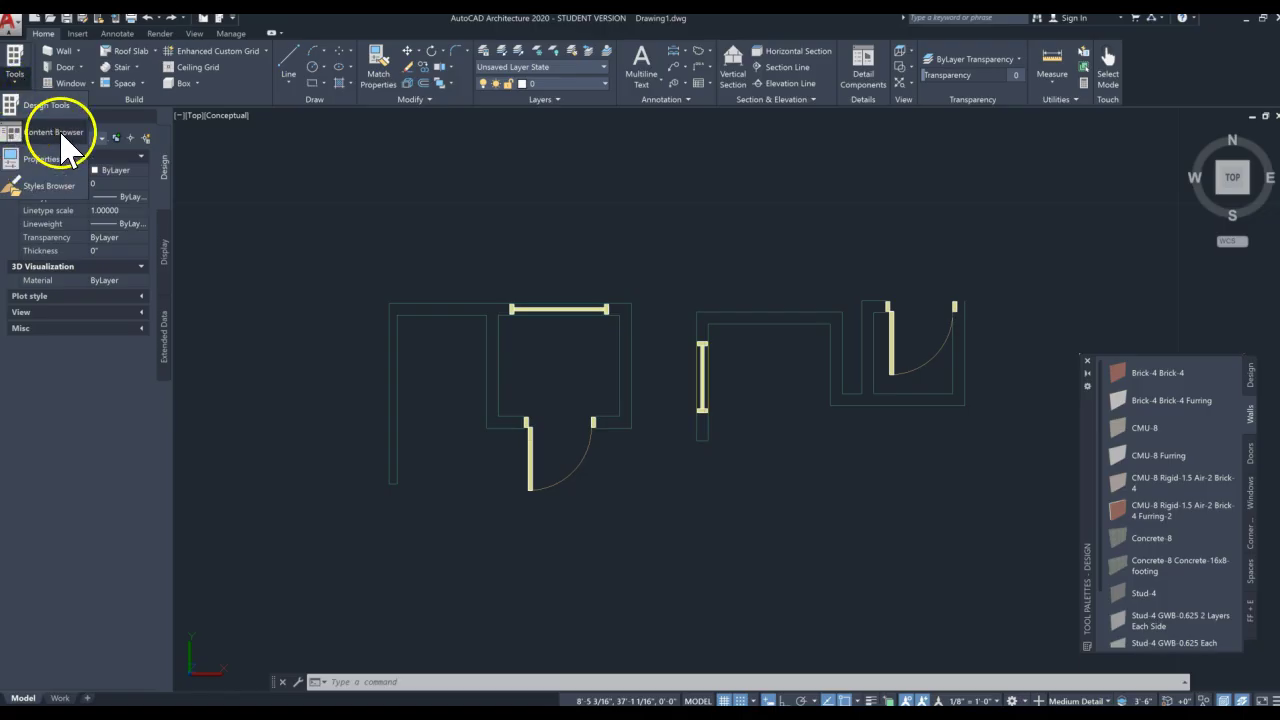
pyautogui.click(52, 132)
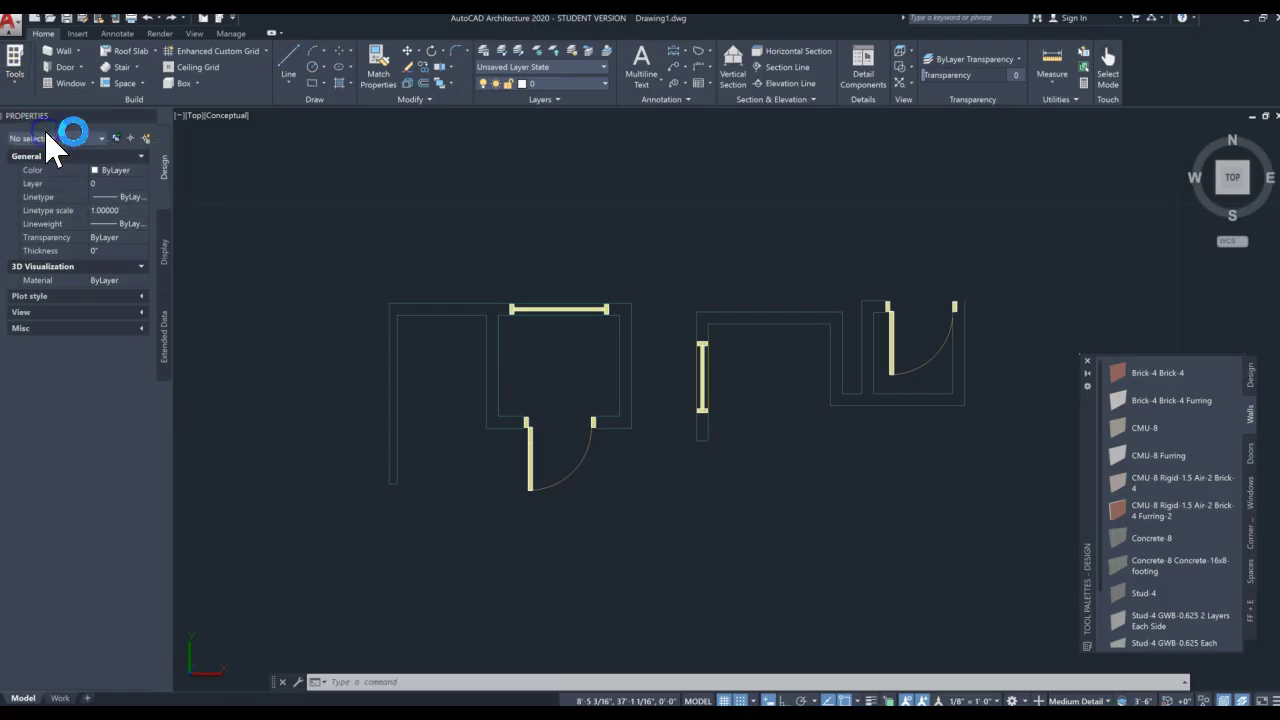
pyautogui.moveTo(162, 129); pyautogui.dragTo(444, 191)
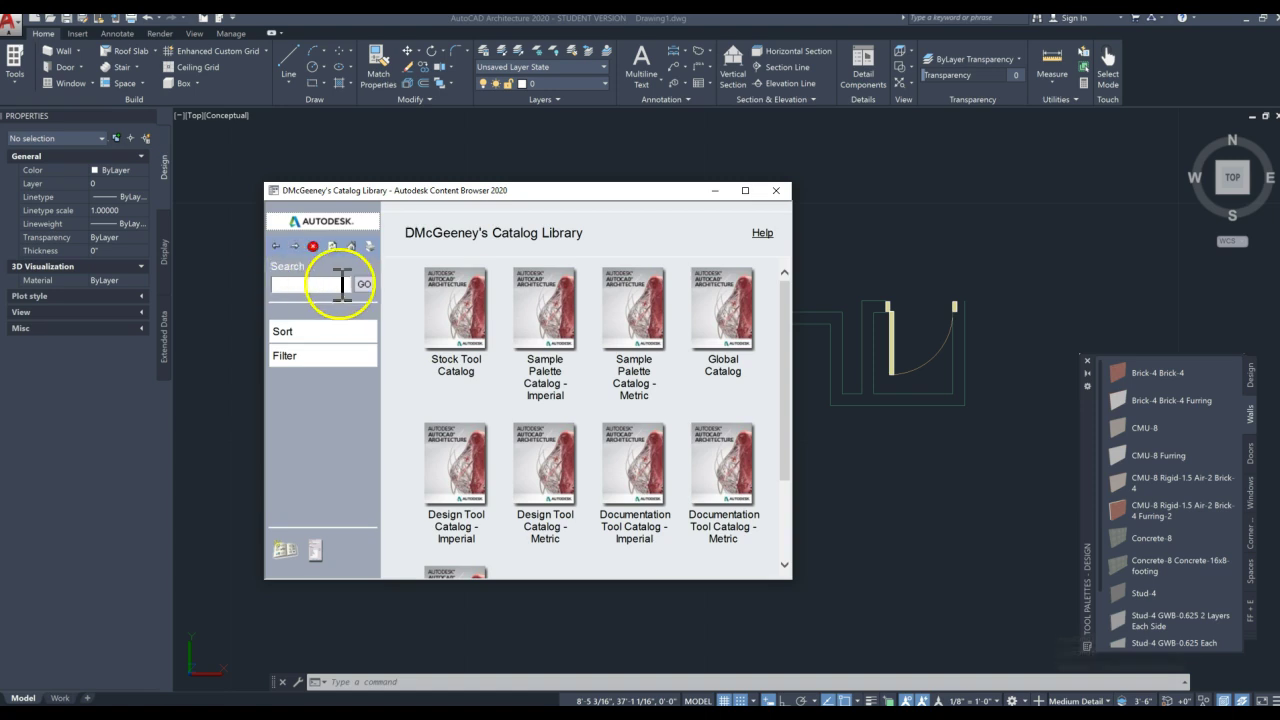
pyautogui.moveTo(332, 331)
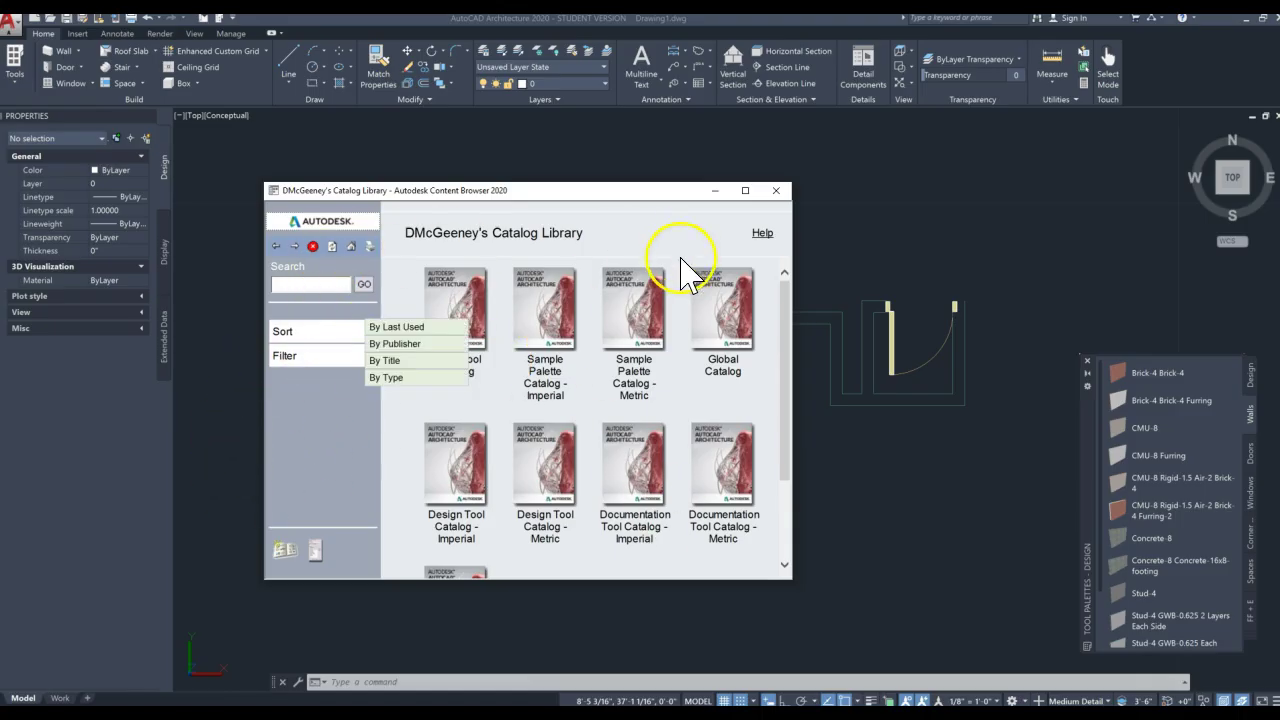
pyautogui.click(309, 283)
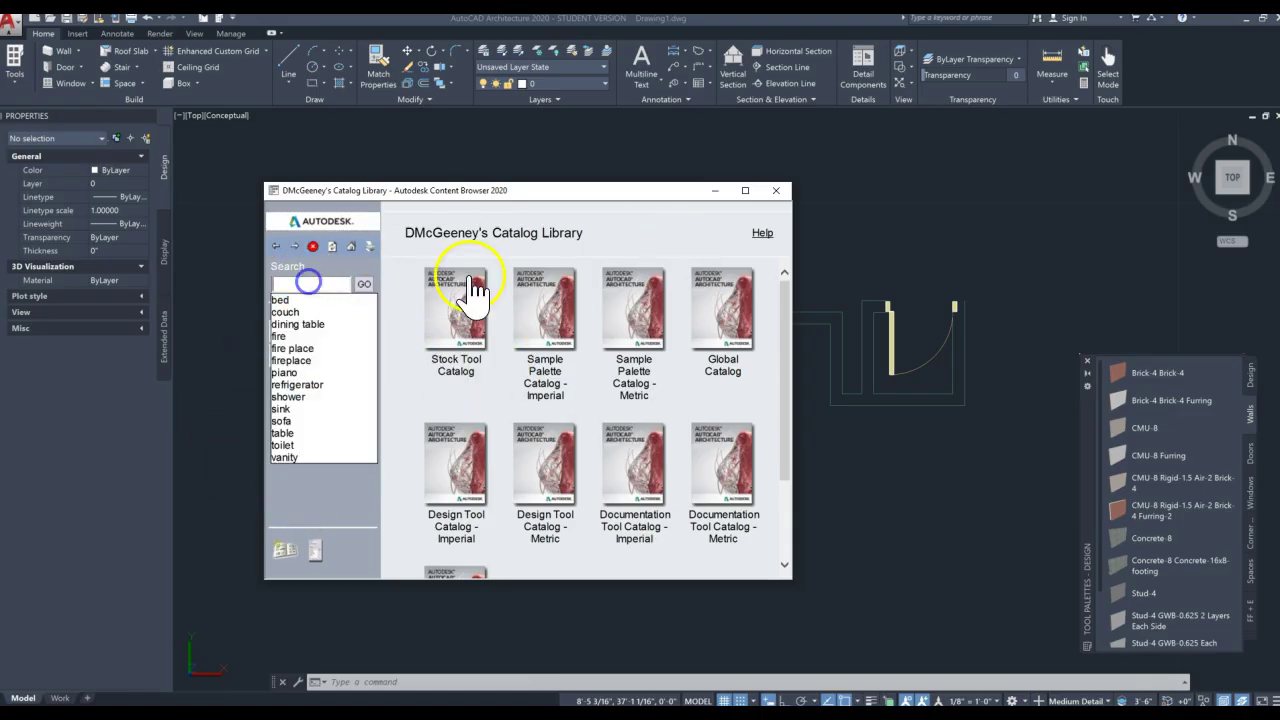
pyautogui.click(367, 268)
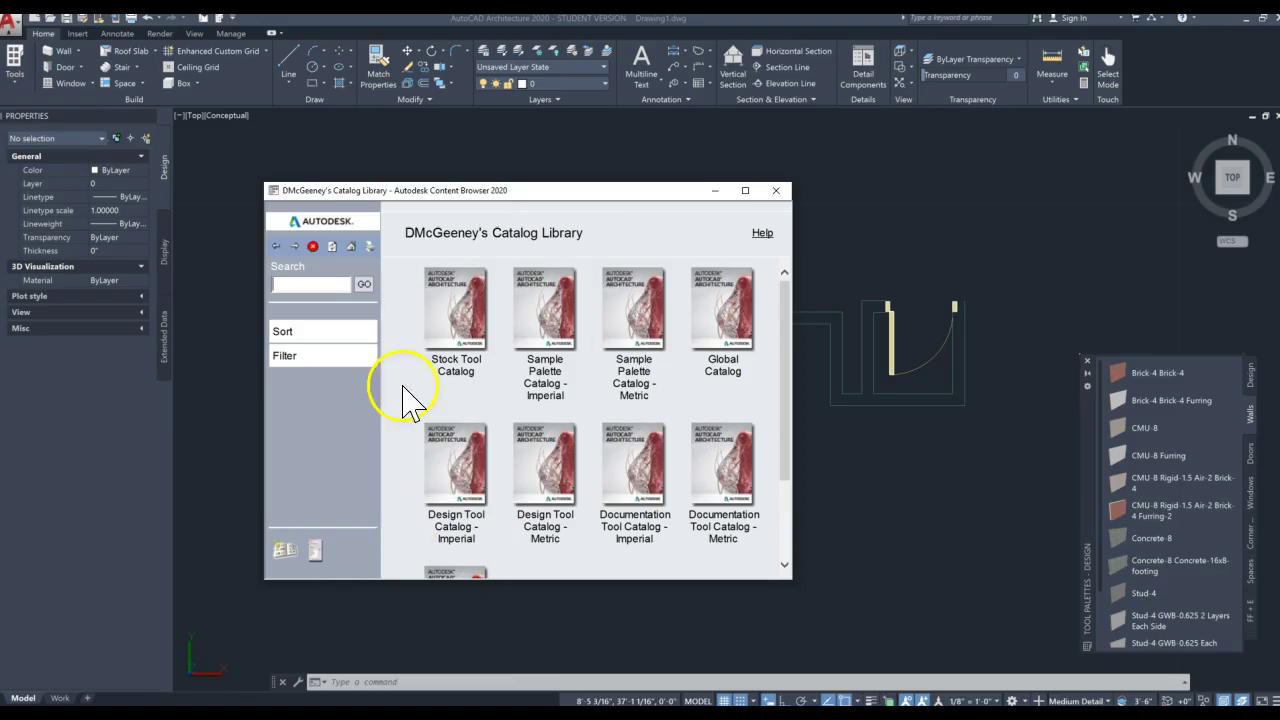
pyautogui.scroll(-1, 625, 462)
pyautogui.scroll(-2, 625, 462)
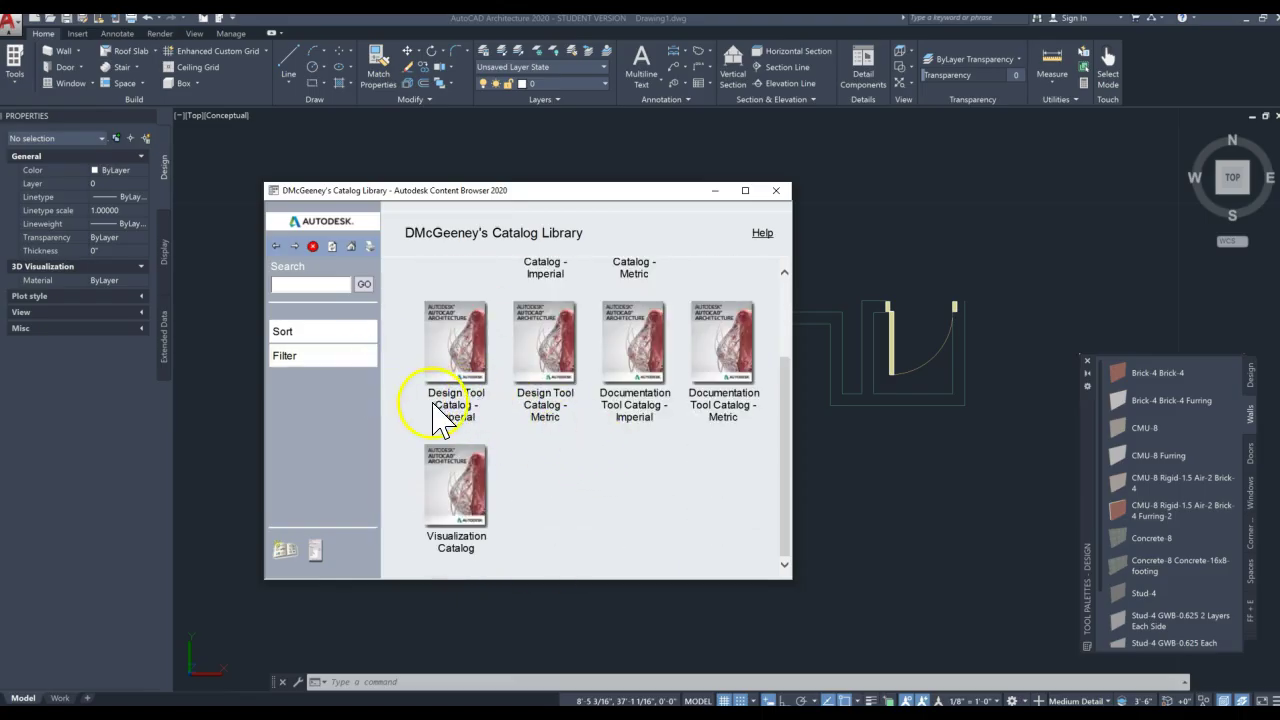
pyautogui.scroll(1, 455, 420)
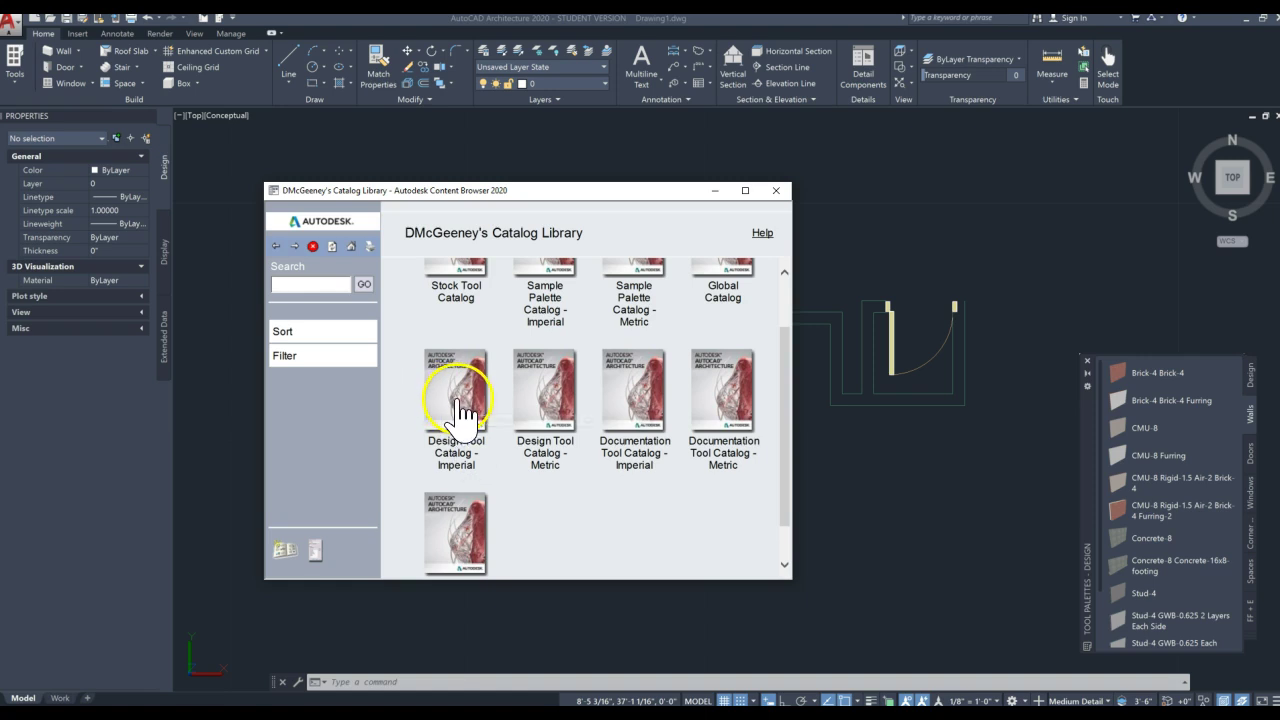
# Open the Design Tool Catalog - Imperial and search it for "table".
pyautogui.click(457, 405)
pyautogui.click(303, 282)
pyautogui.click(372, 458)
pyautogui.moveTo(373, 458); pyautogui.dragTo(375, 420)
pyautogui.doubleClick(316, 285)
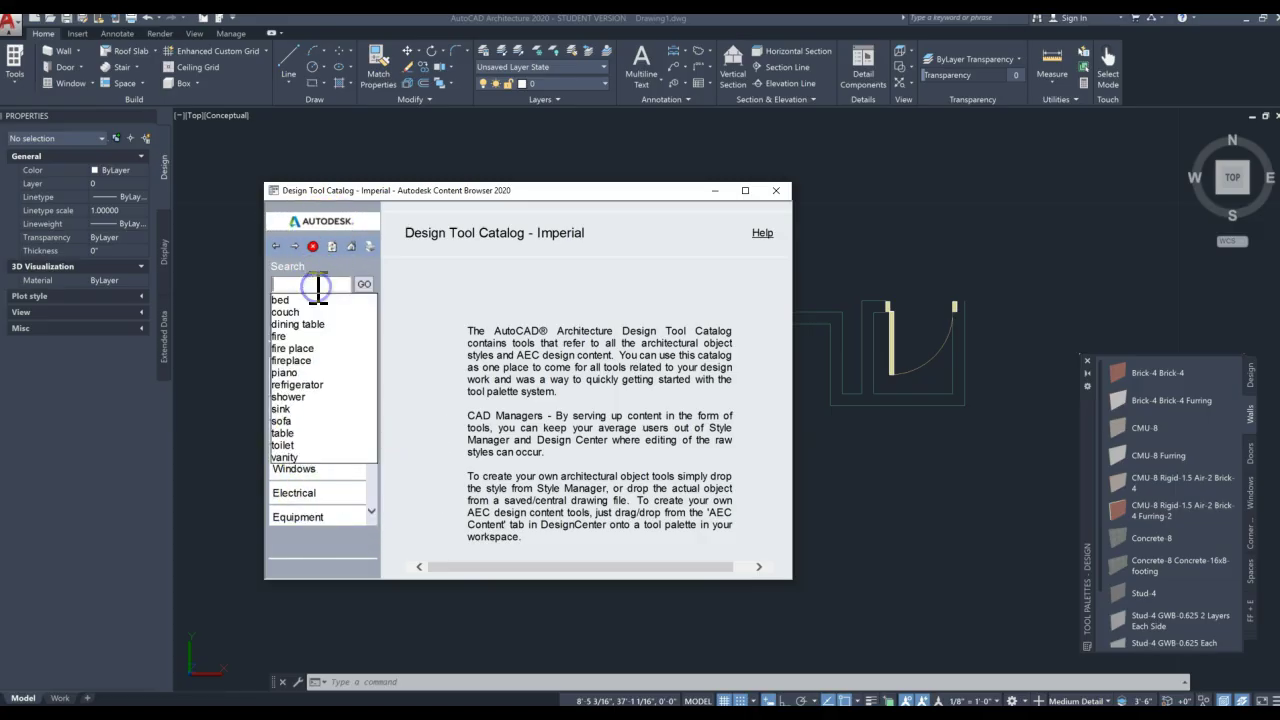
pyautogui.write('table')
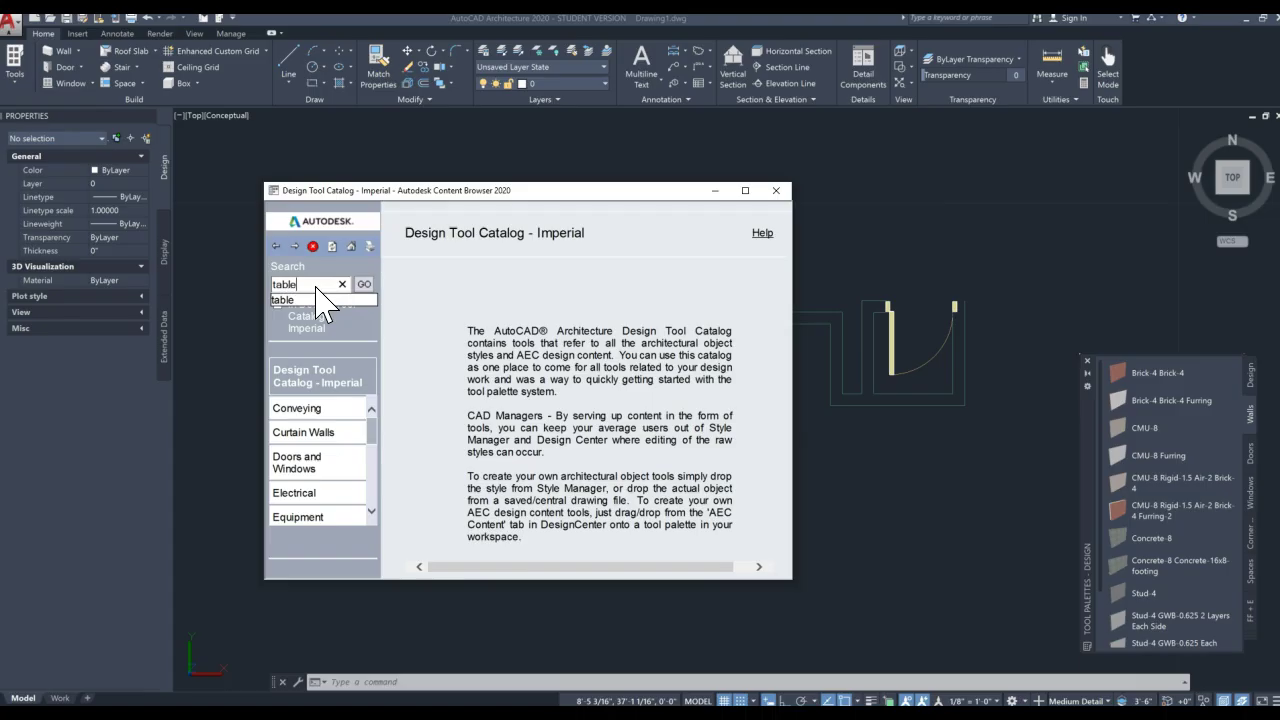
pyautogui.press('Return')
pyautogui.click(326, 286)
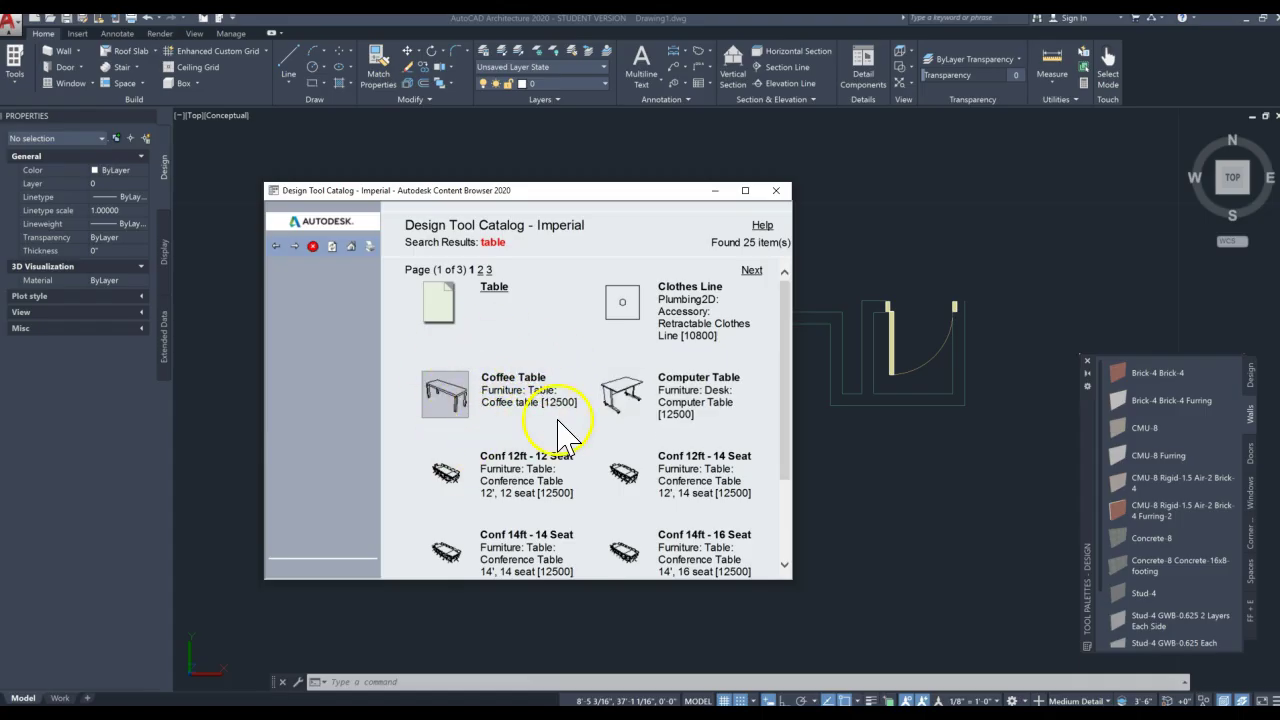
# Insert the Rectangular 36x36 table from the second page of search results once into the drawing, south of the second room.
pyautogui.scroll(-3, 527, 455)
pyautogui.scroll(3, 525, 460)
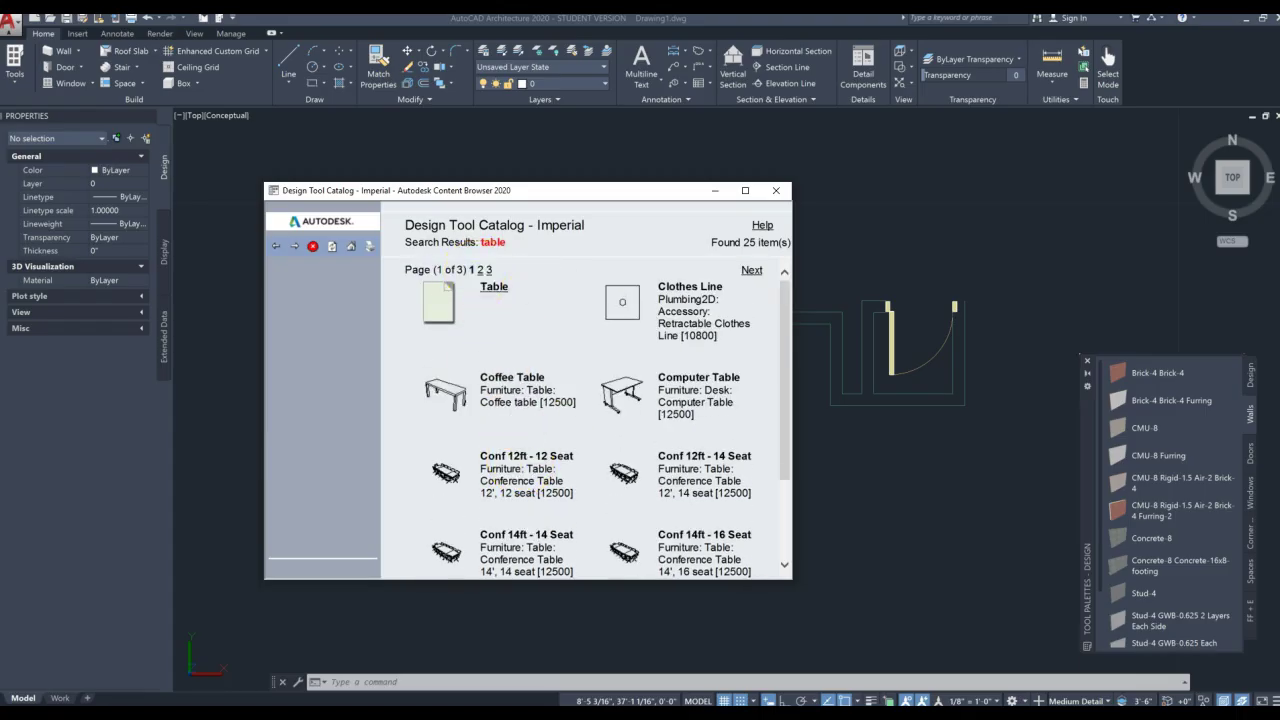
pyautogui.click(480, 270)
pyautogui.scroll(-3, 500, 437)
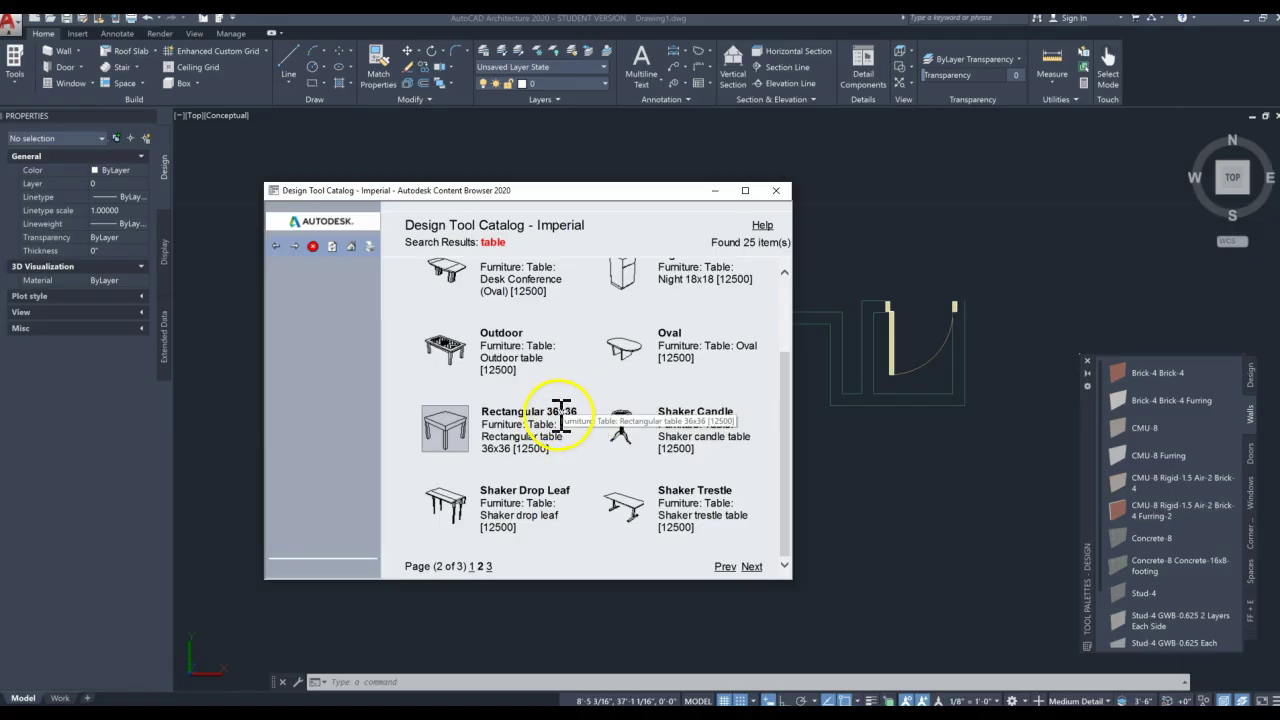
pyautogui.doubleClick(552, 410)
pyautogui.click(574, 411)
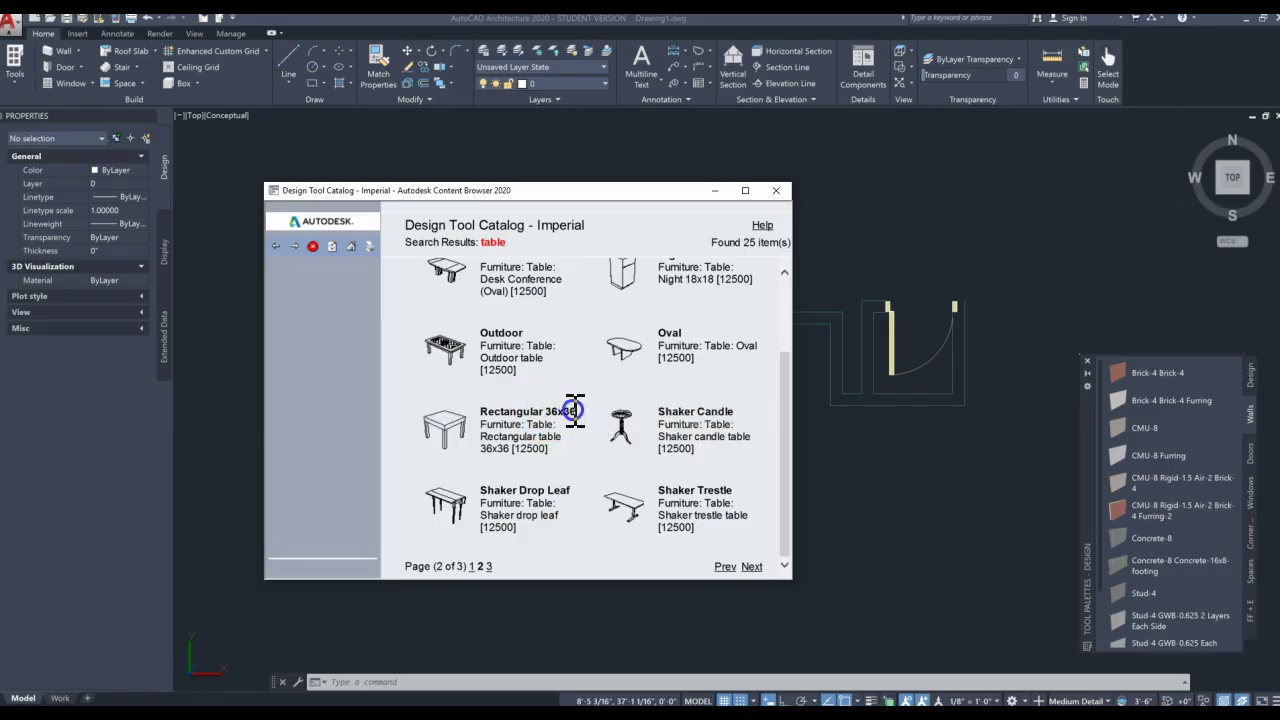
pyautogui.rightClick(446, 430)
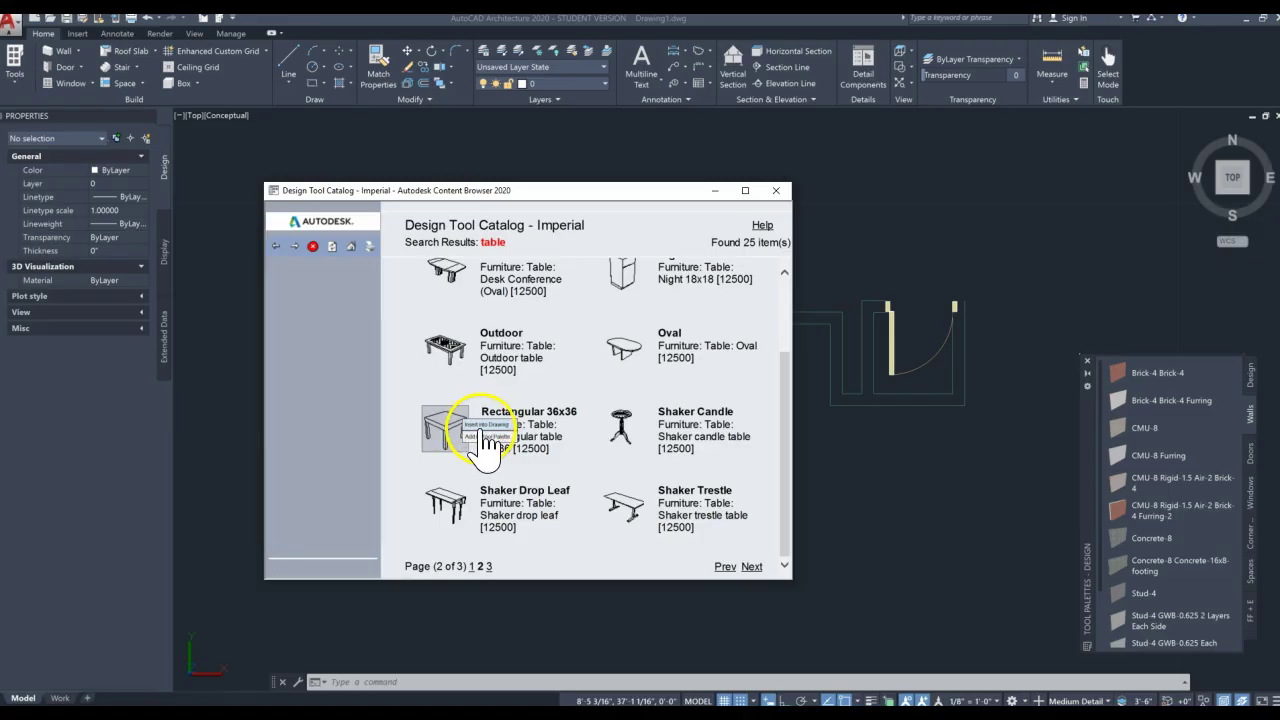
pyautogui.click(486, 425)
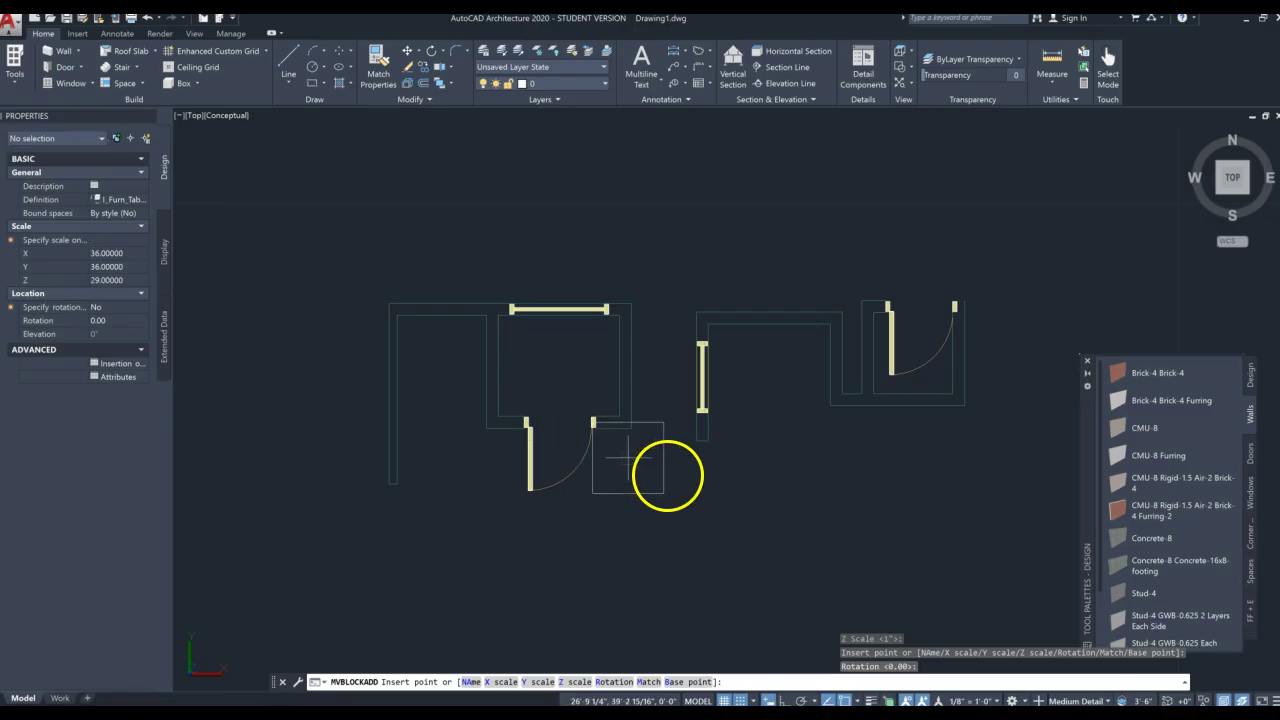
pyautogui.click(797, 478)
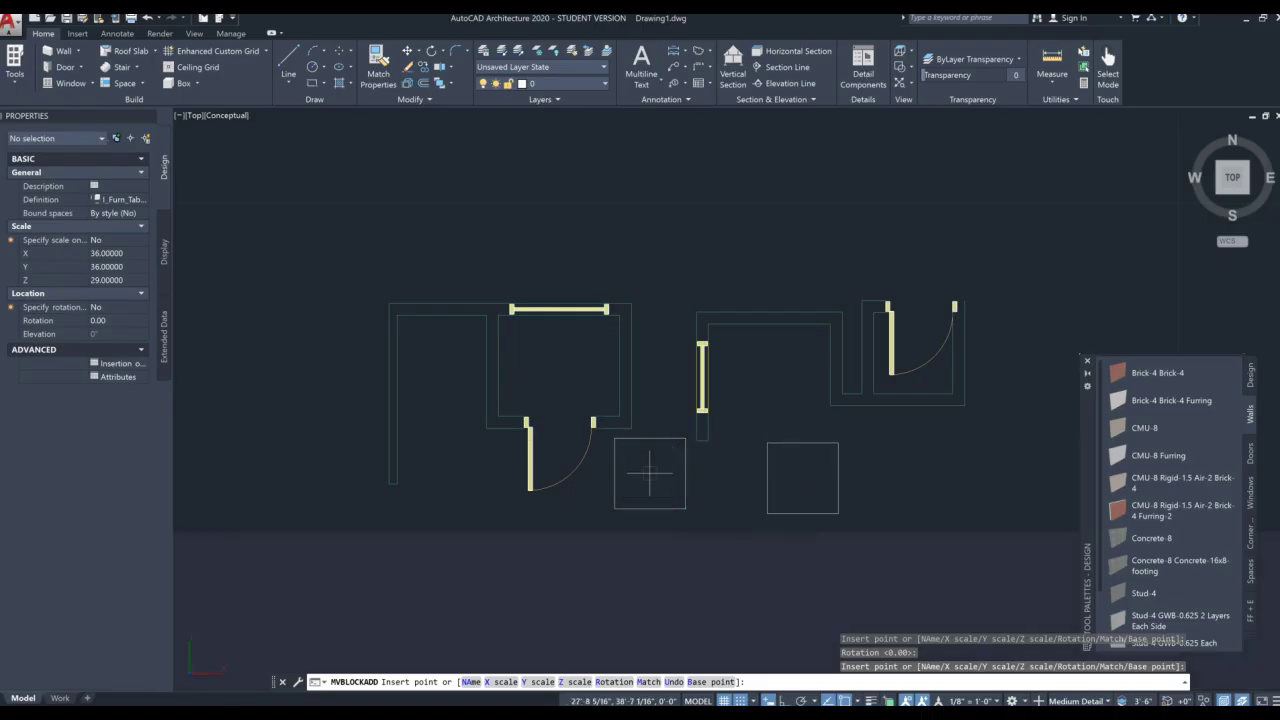
pyautogui.press('Escape')
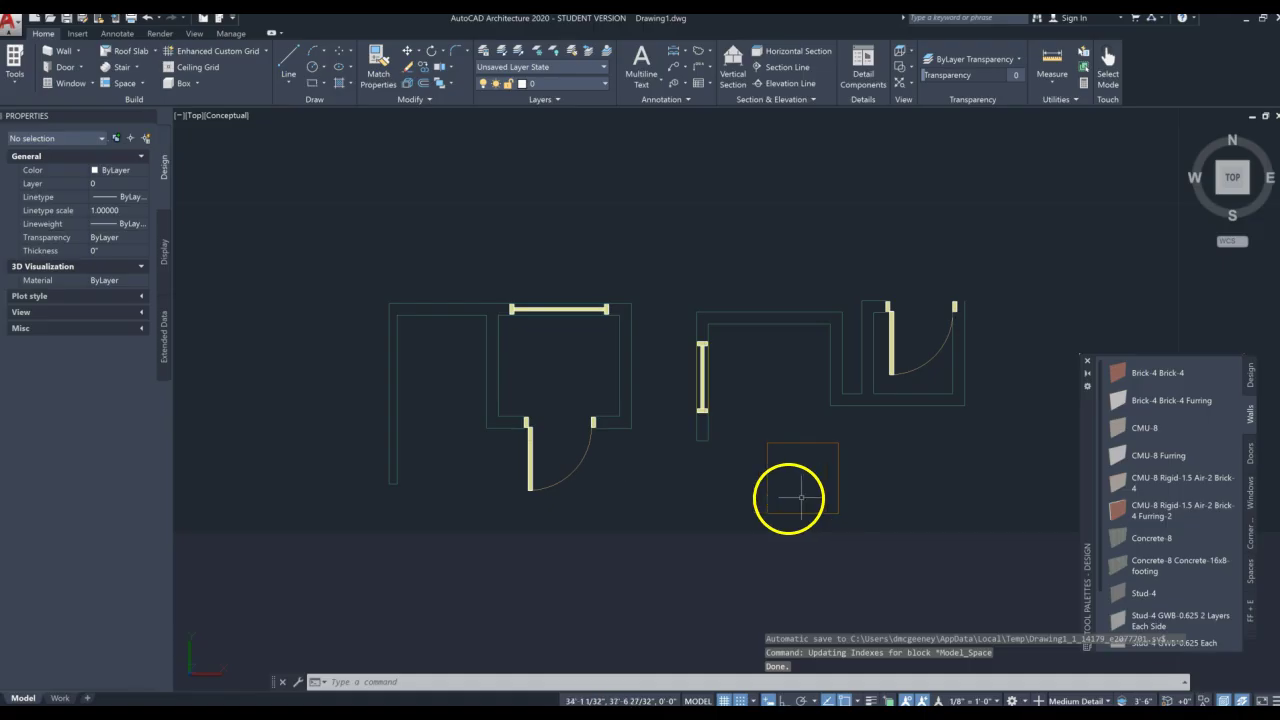
# Select the table and view it in 3D with the rooms, and restore the top view showing both rooms.
pyautogui.click(768, 485)
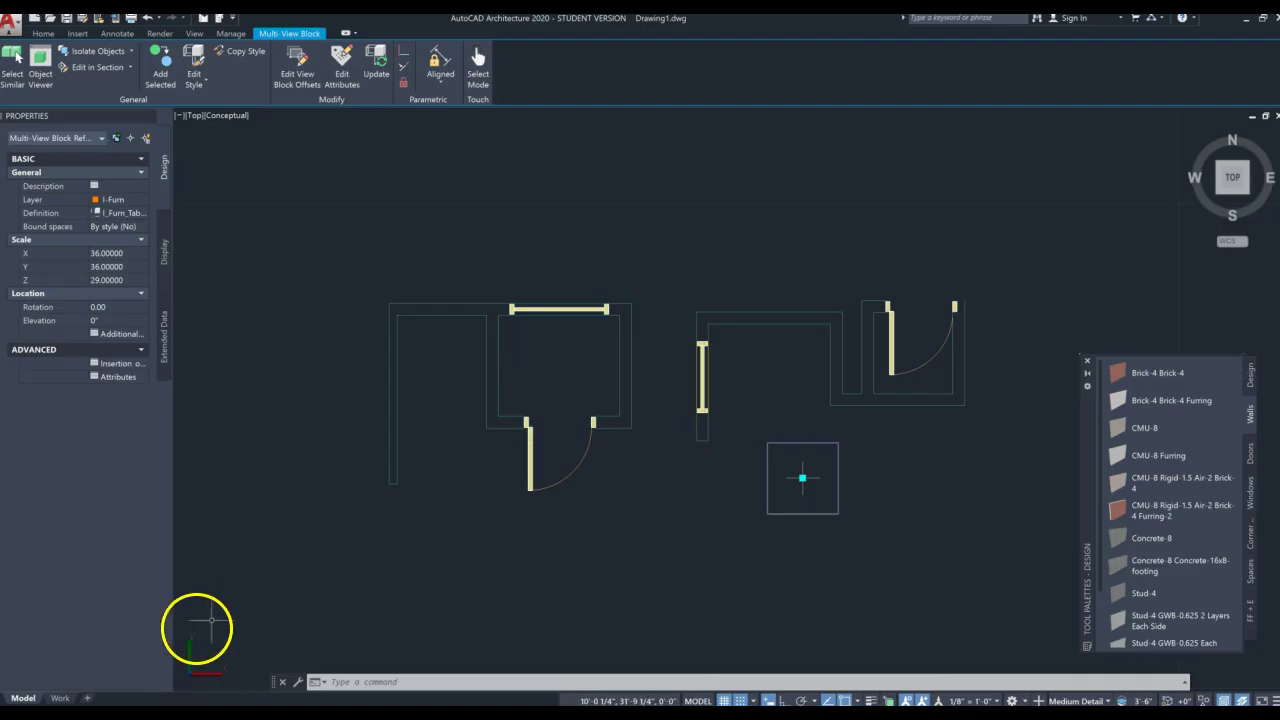
pyautogui.moveTo(1222, 210)
pyautogui.moveTo(1240, 210); pyautogui.dragTo(1232, 220)
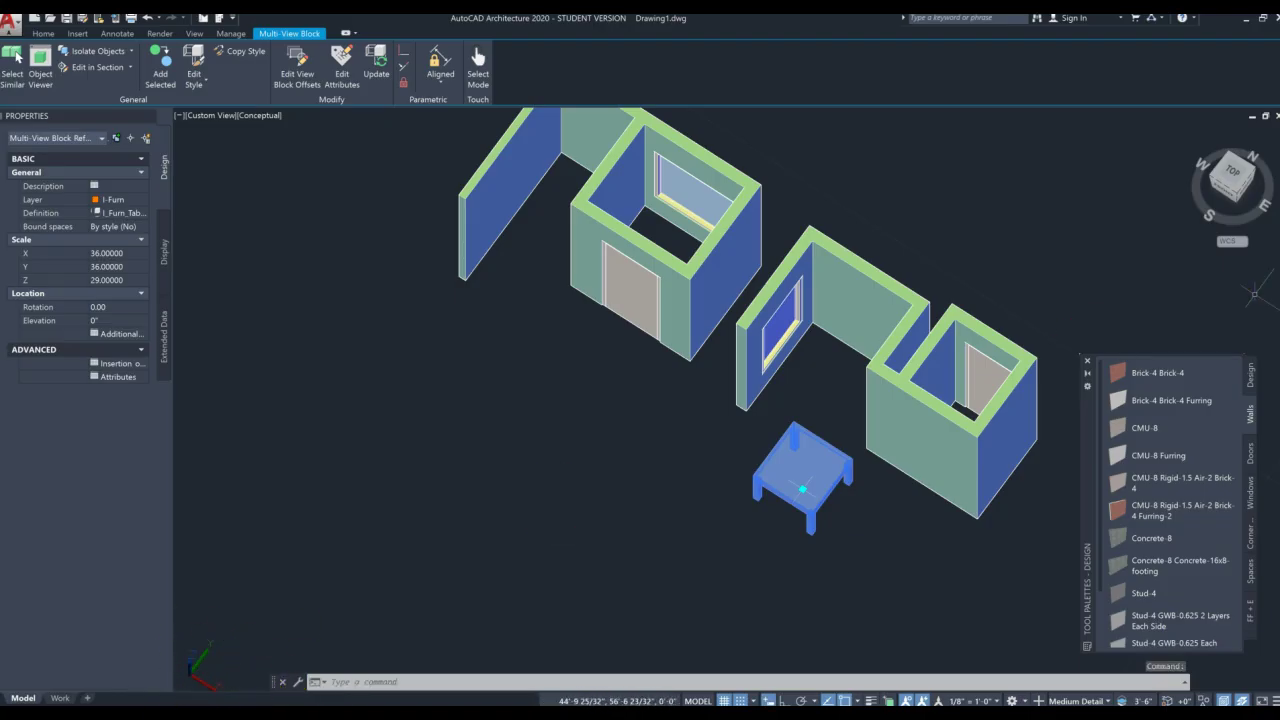
pyautogui.click(1230, 177)
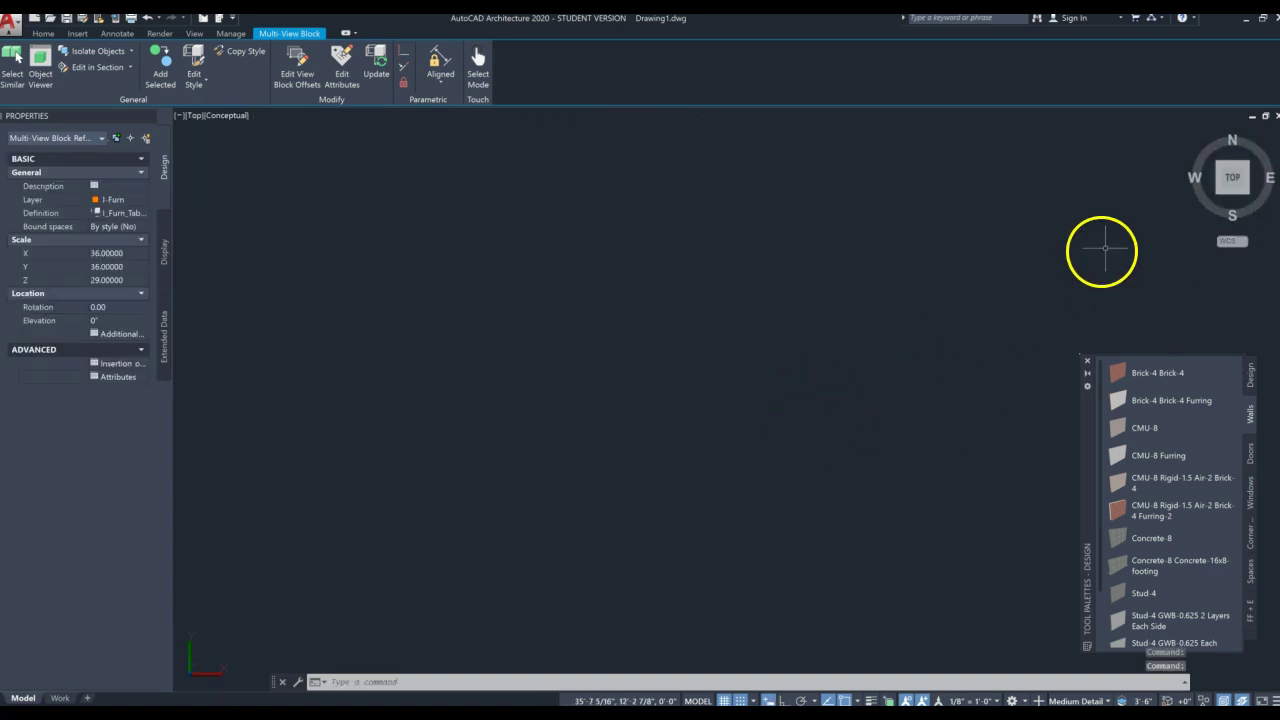
pyautogui.hotkey('ctrl', 'z')
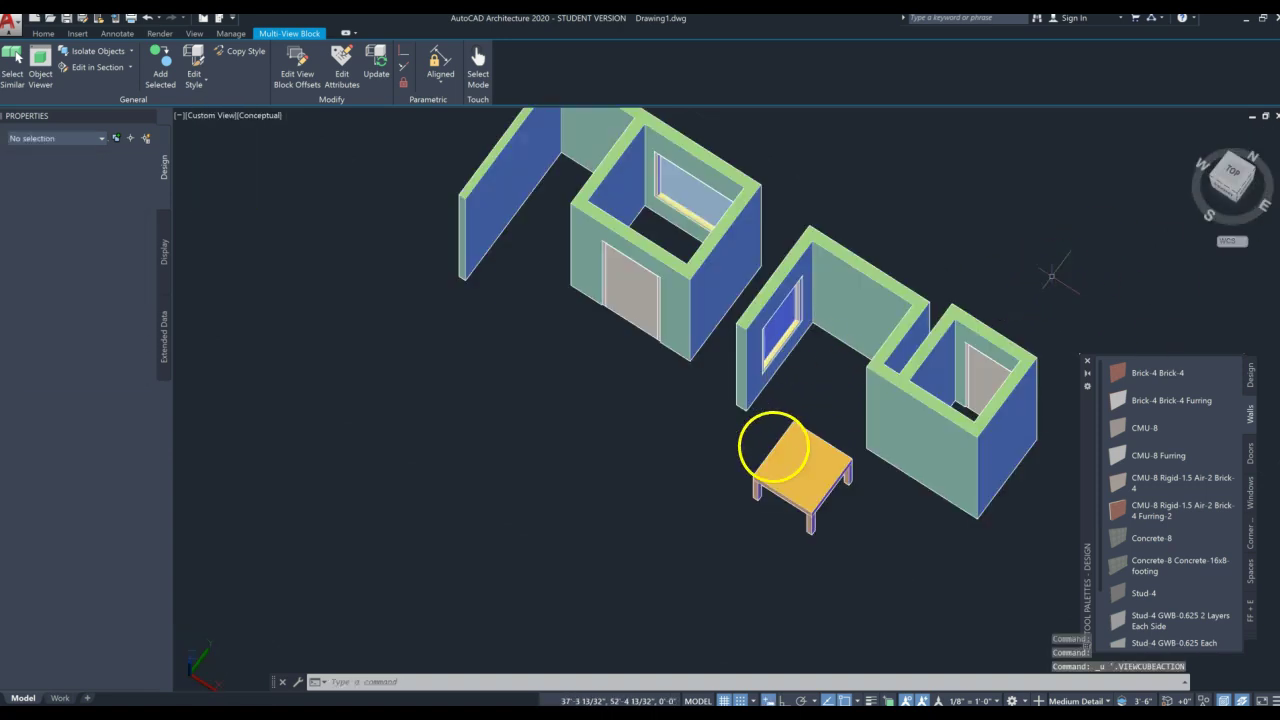
pyautogui.hotkey('ctrl', 'z')
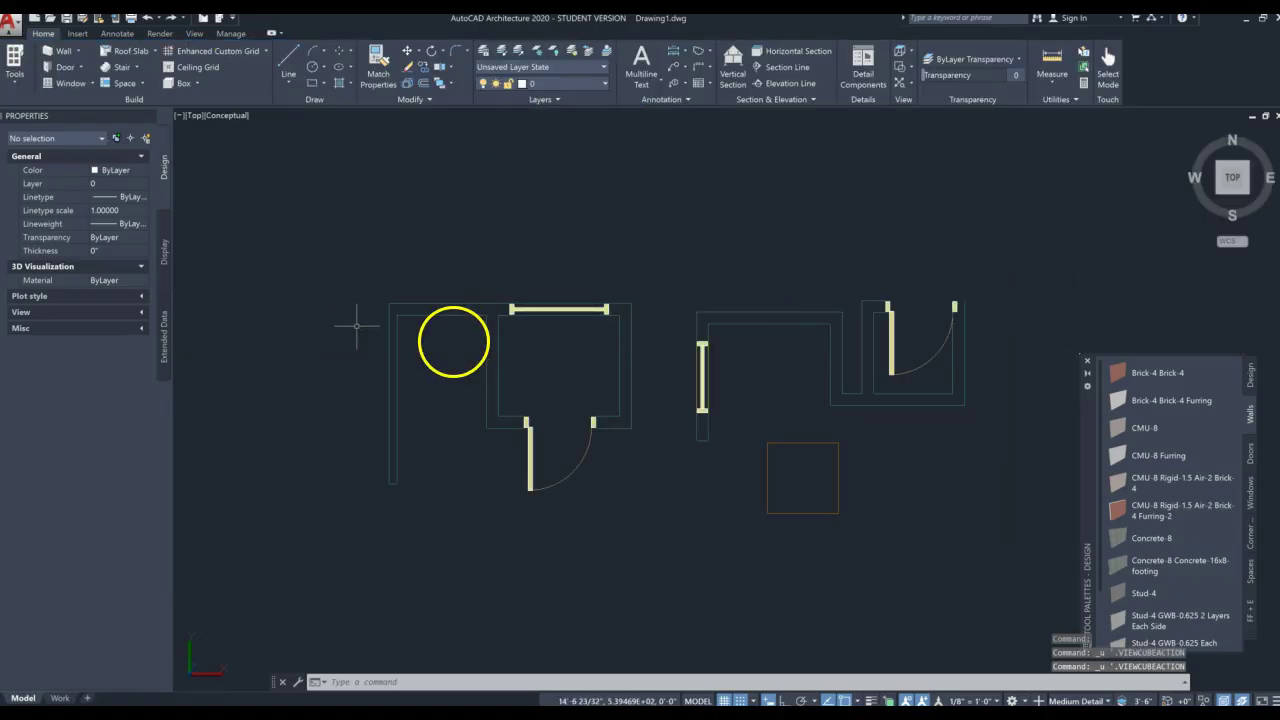
# Set the table's X scale to 80 and move the table slightly to the southeast.
pyautogui.click(764, 462)
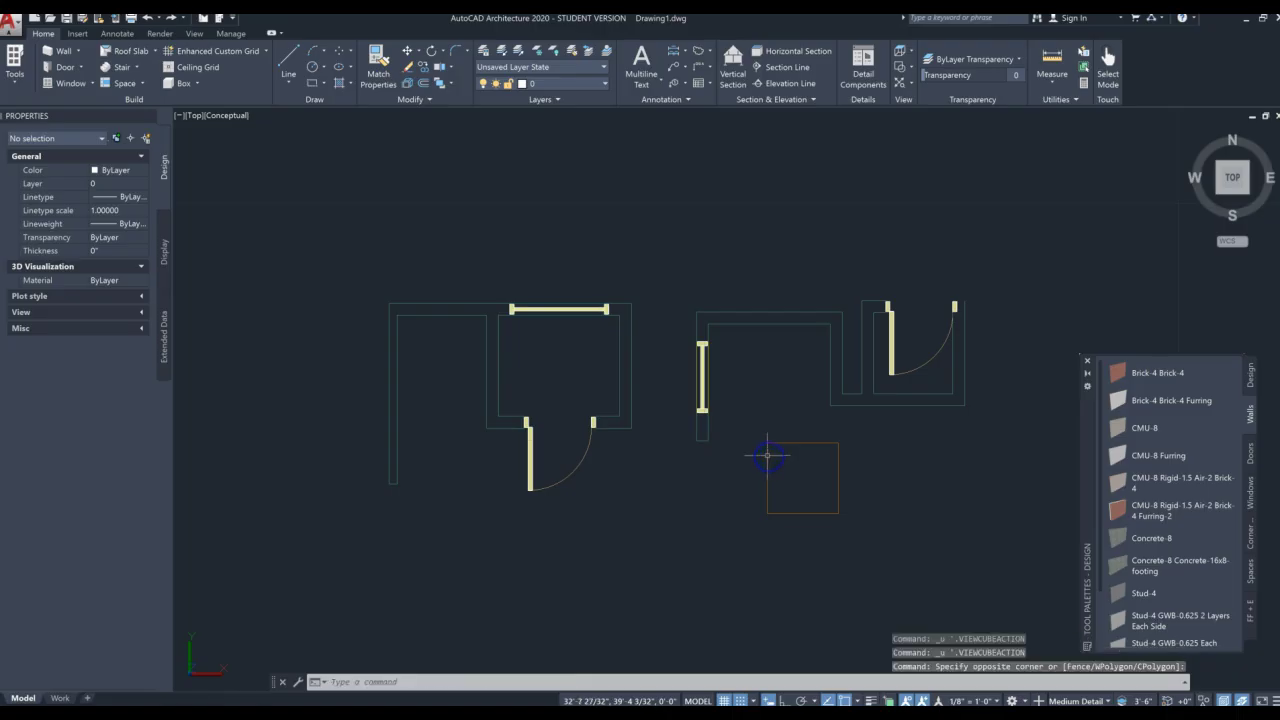
pyautogui.click(767, 447)
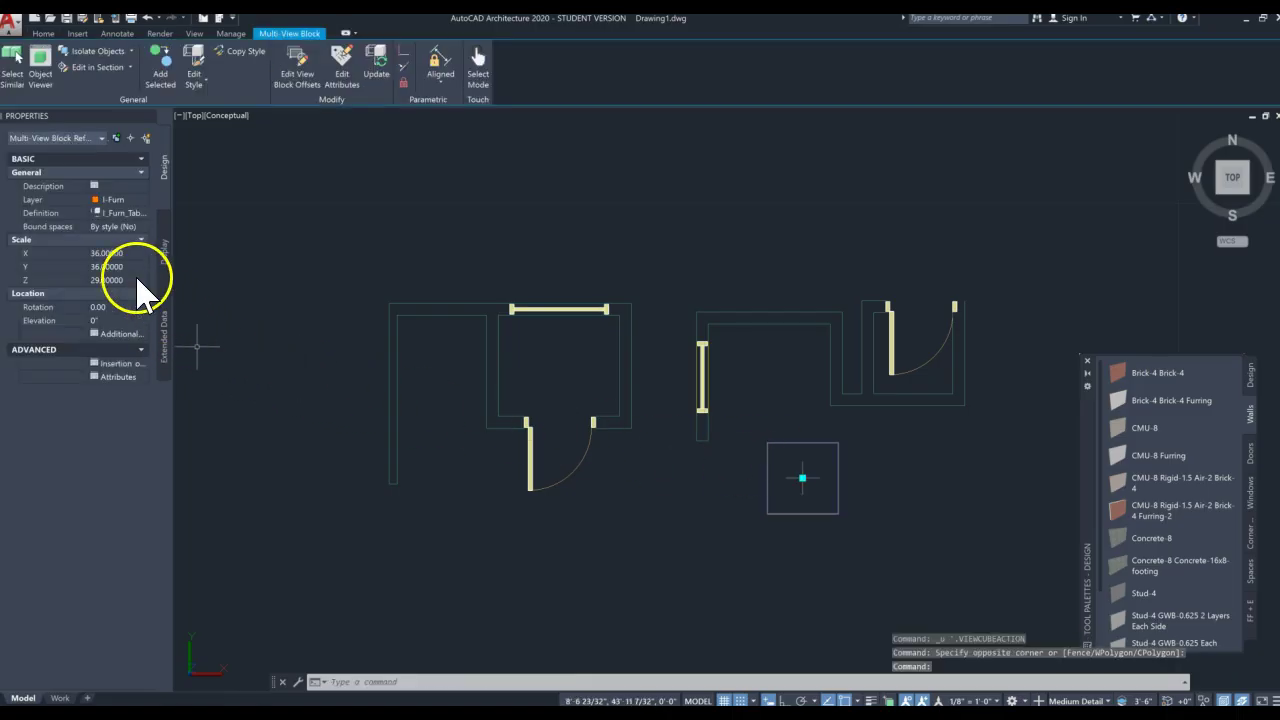
pyautogui.click(108, 253)
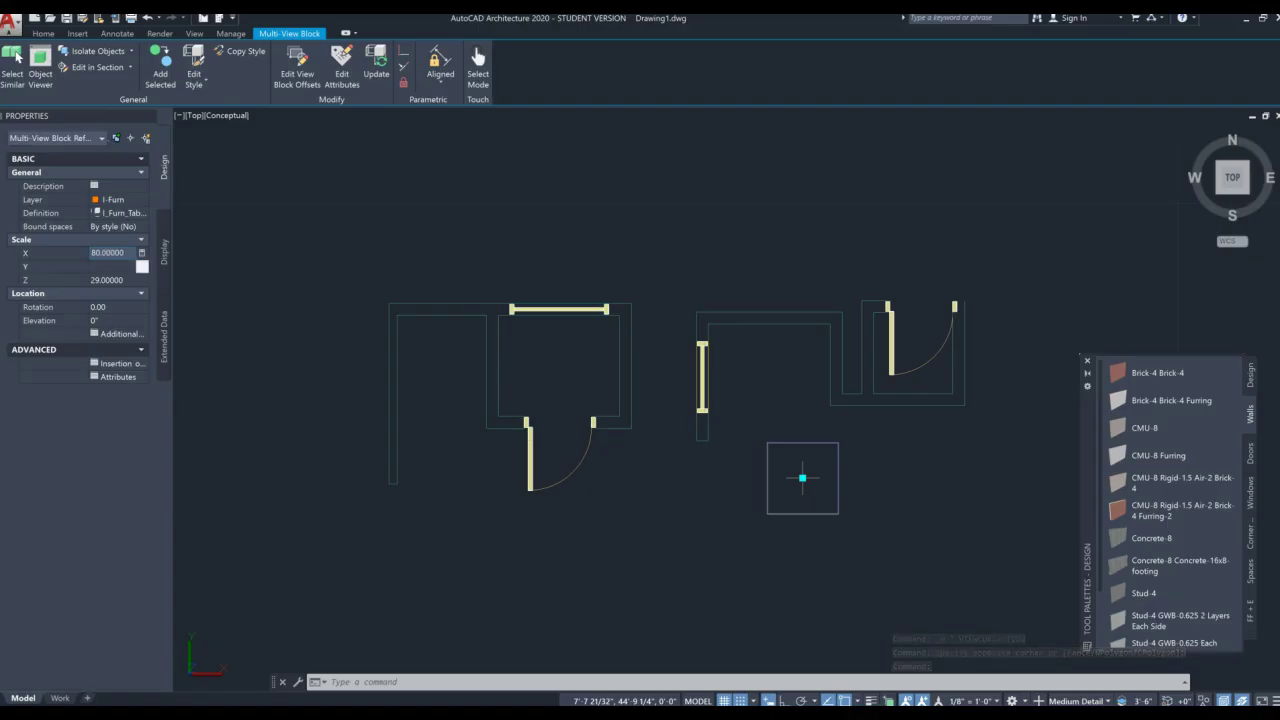
pyautogui.click(110, 266)
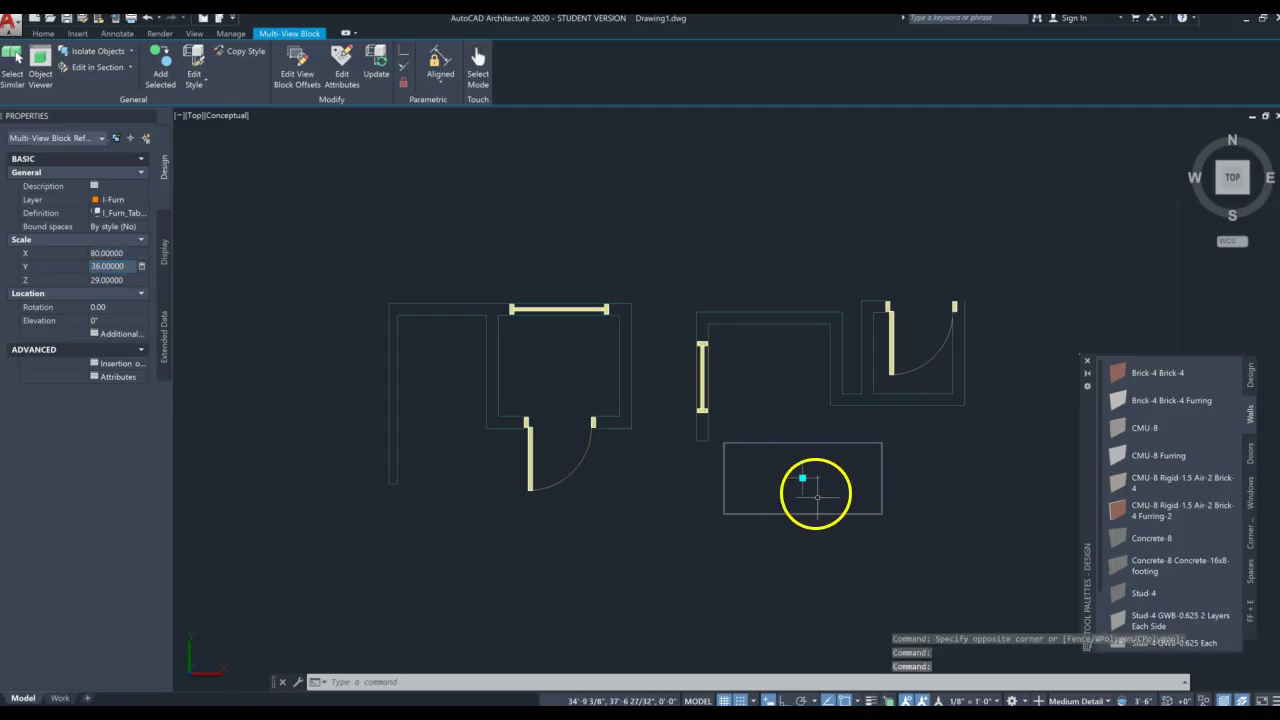
pyautogui.click(803, 478)
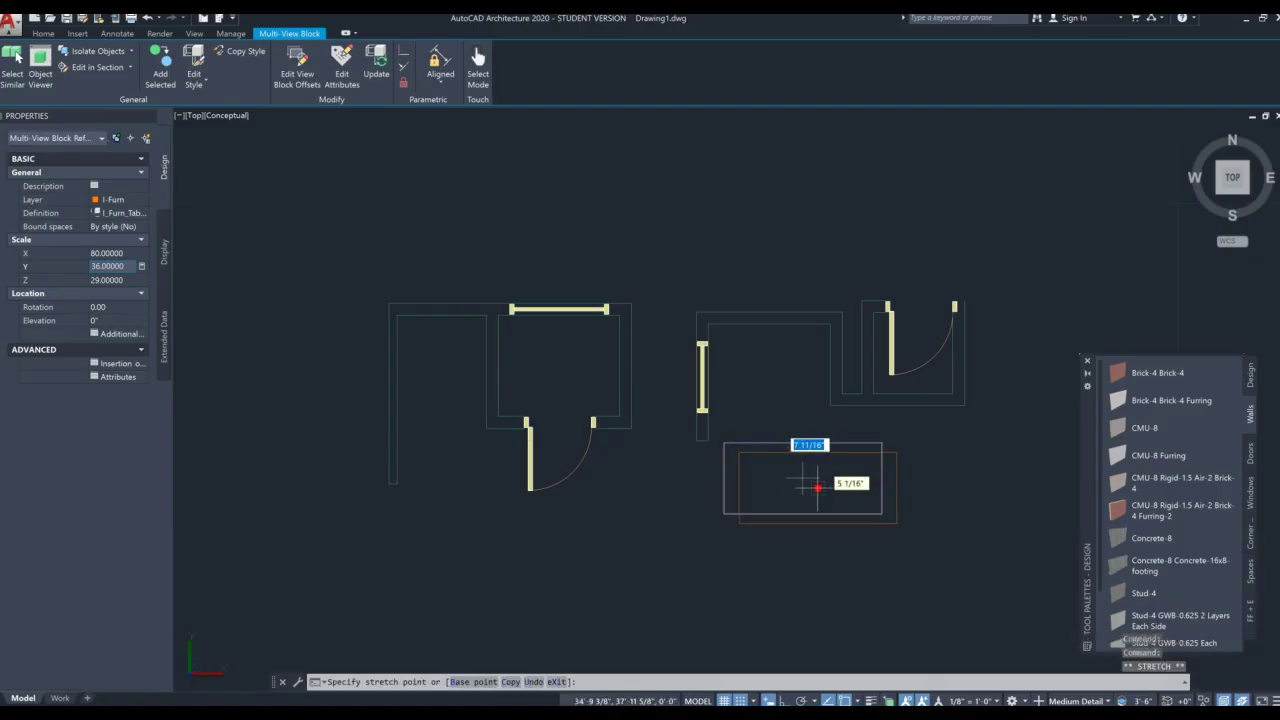
pyautogui.click(828, 500)
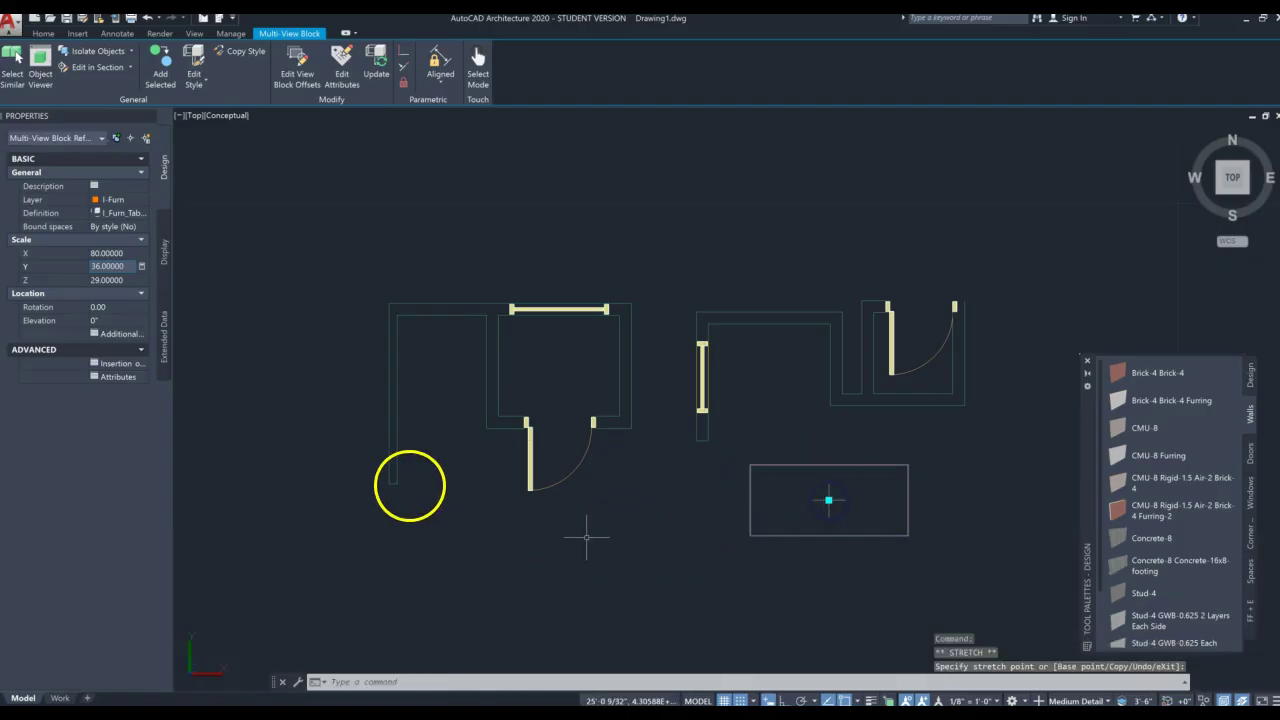
# Set the table's rotation to 90 degrees and move the table slightly to the west.
pyautogui.click(100, 307)
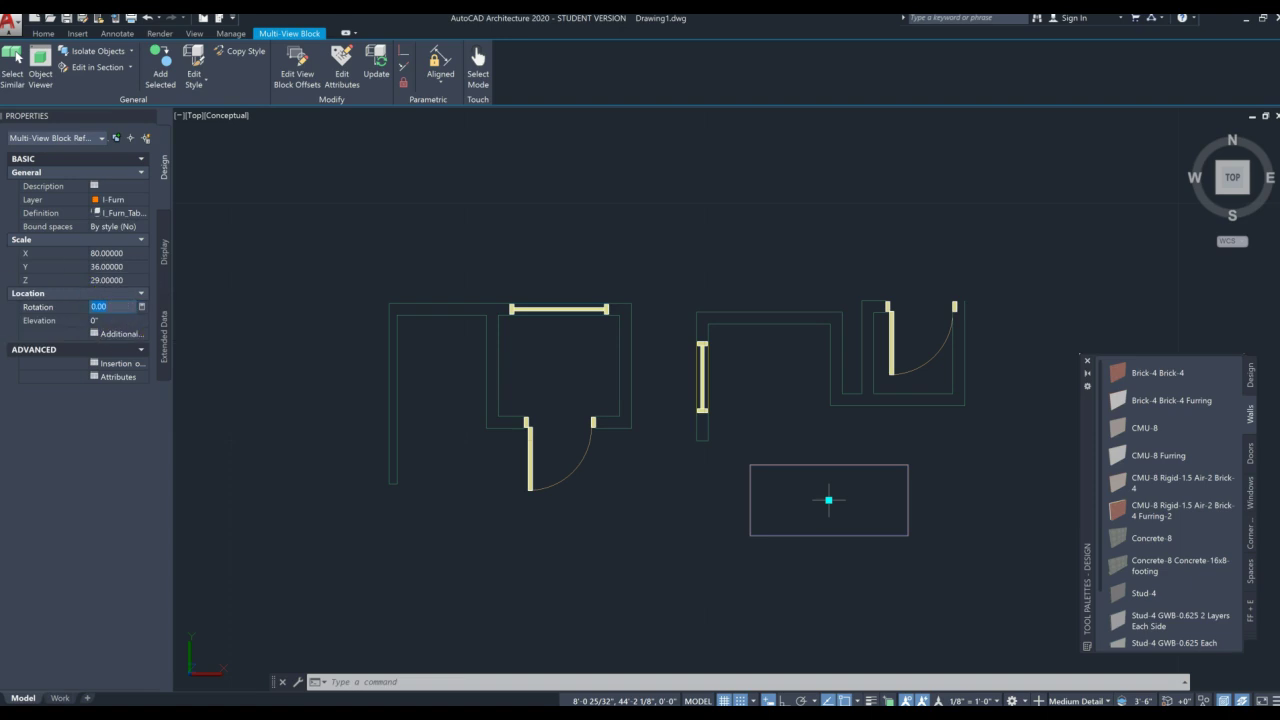
pyautogui.write('90')
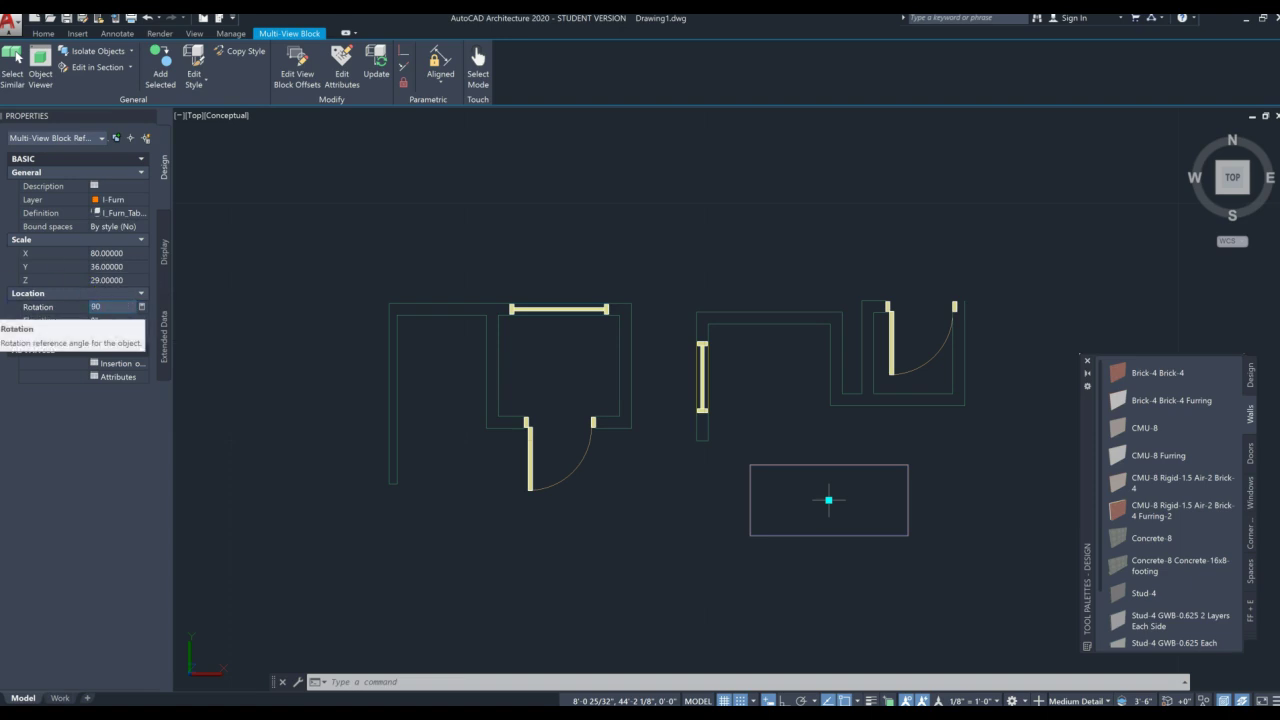
pyautogui.click(186, 323)
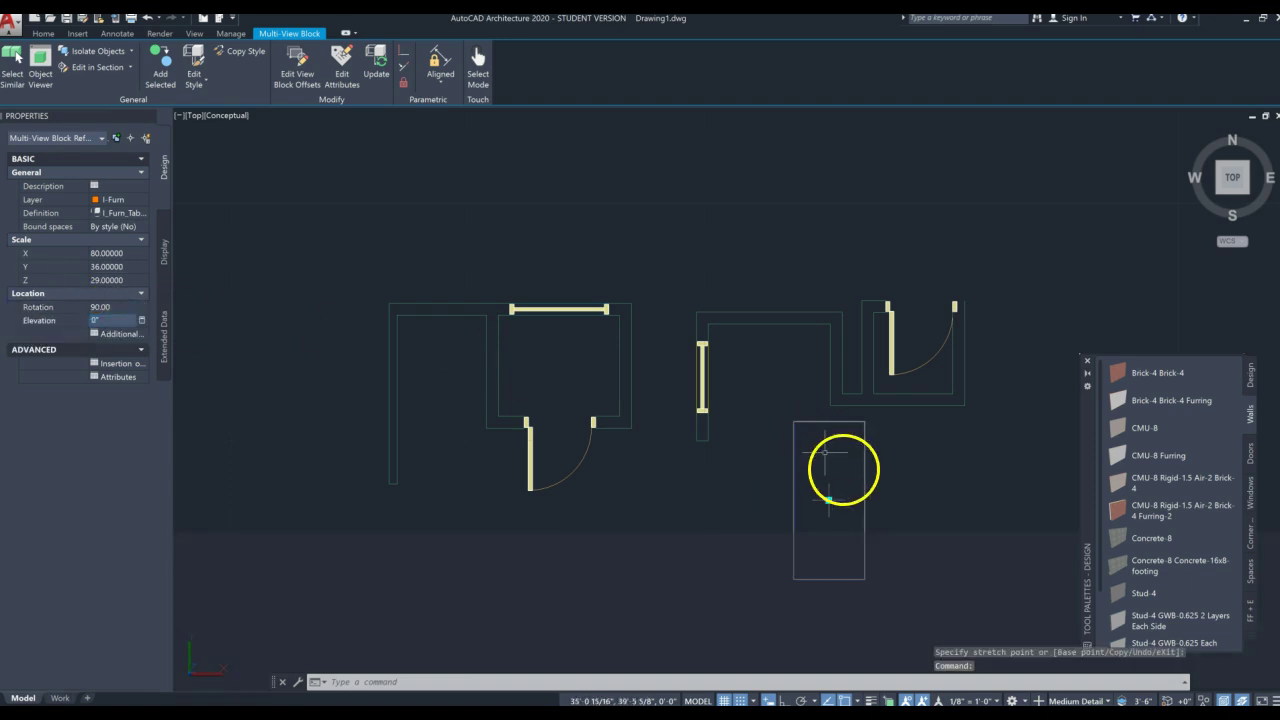
pyautogui.click(829, 500)
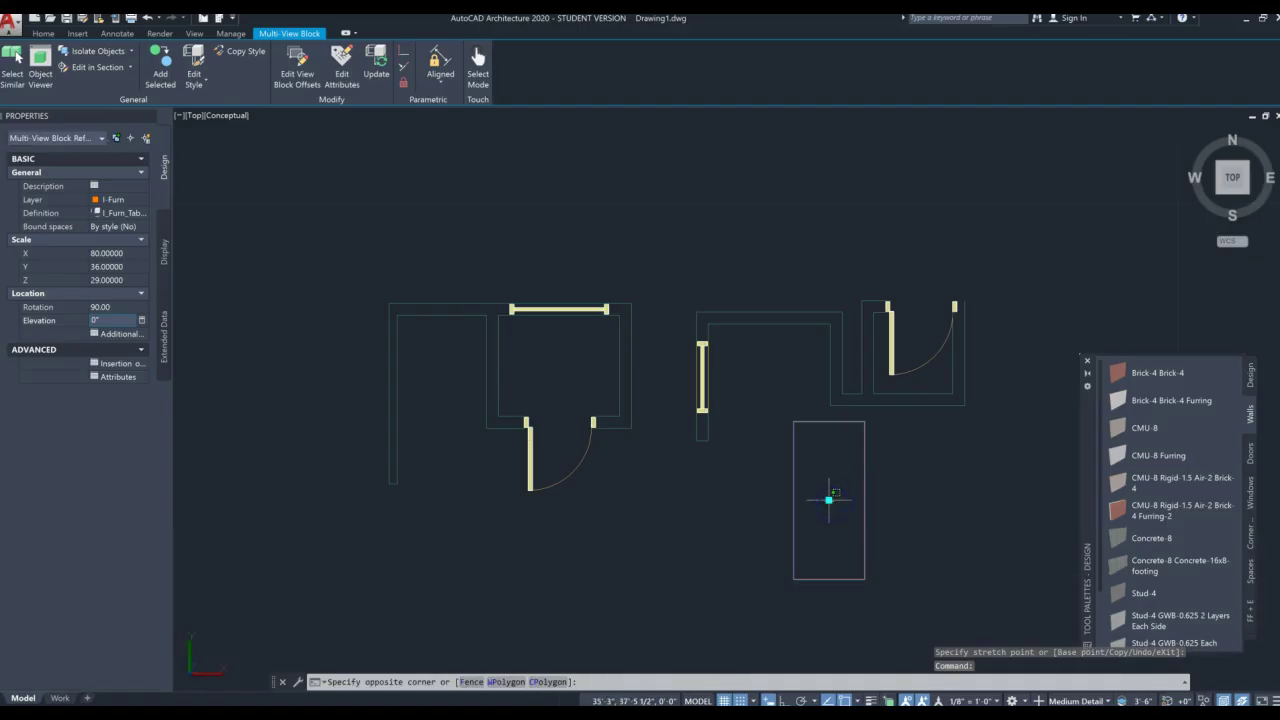
pyautogui.click(800, 511)
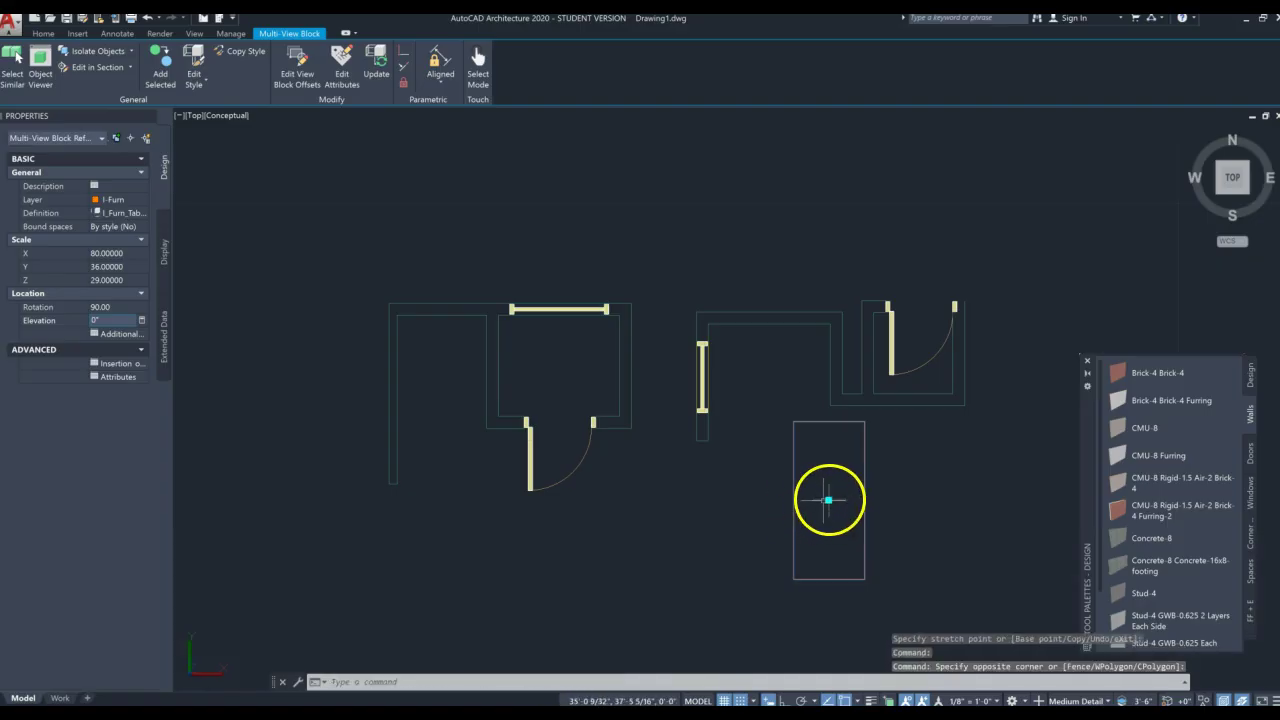
pyautogui.click(803, 497)
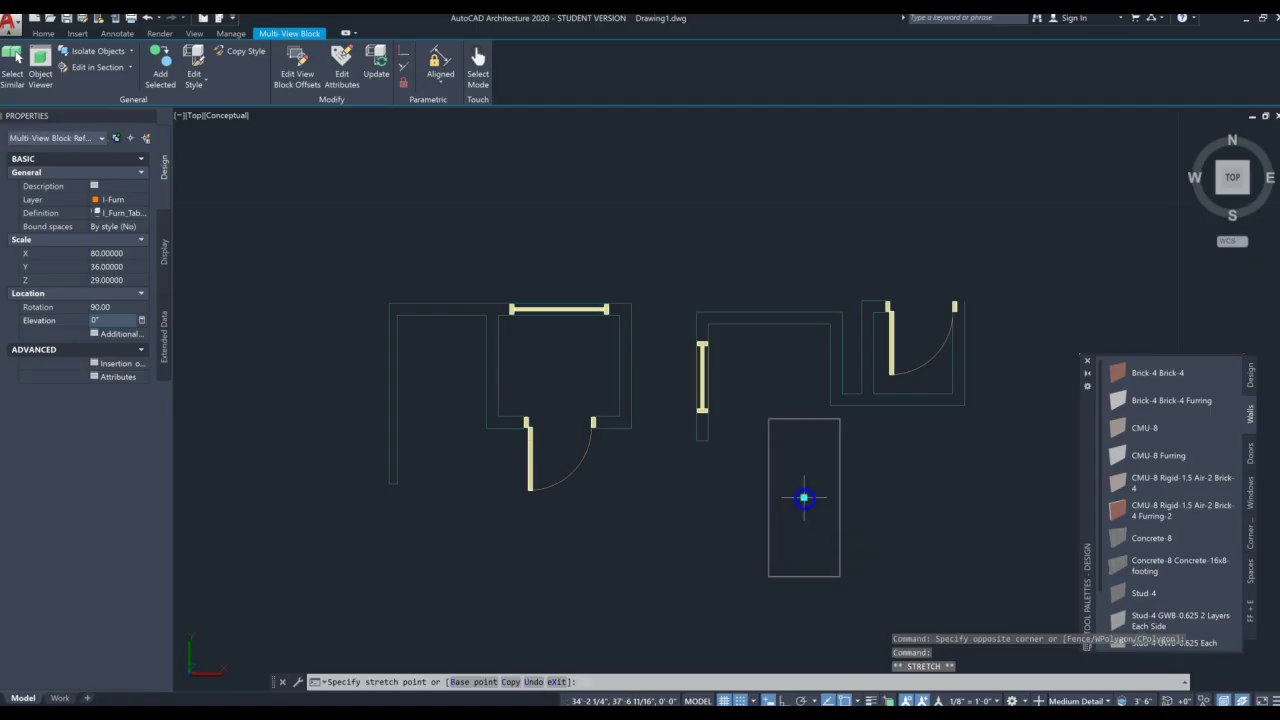
# View the rotated table in 3D with the rooms, clear the selection, and restore the top view.
pyautogui.moveTo(1232, 177)
pyautogui.mouseDown()
pyautogui.moveTo(1183, 159)
pyautogui.moveTo(1194, 171)
pyautogui.mouseUp()
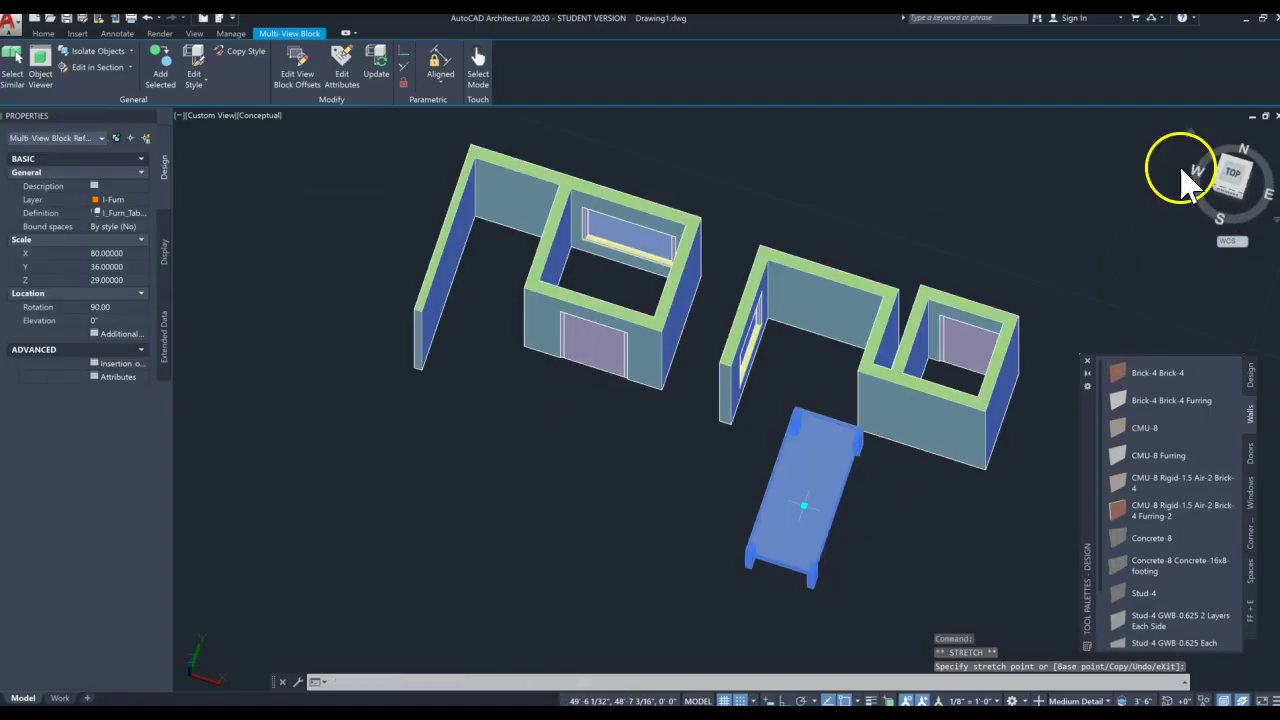
pyautogui.press('Escape')
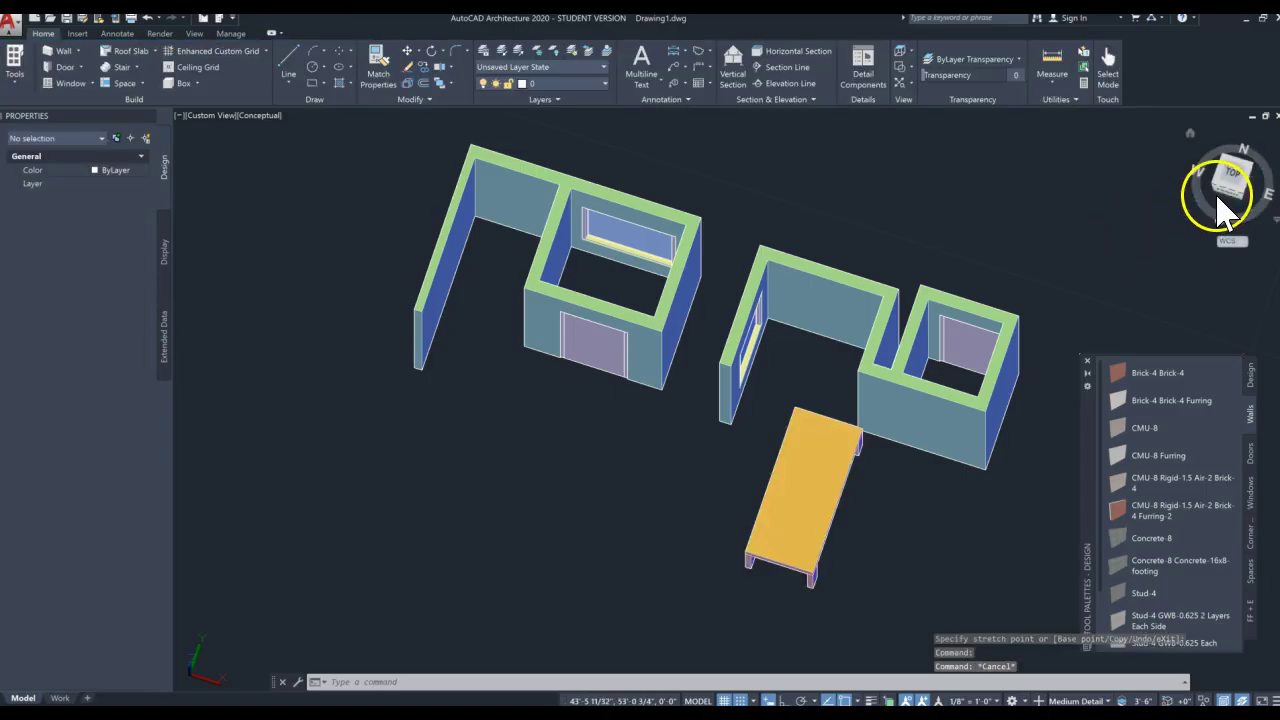
pyautogui.click(1232, 175)
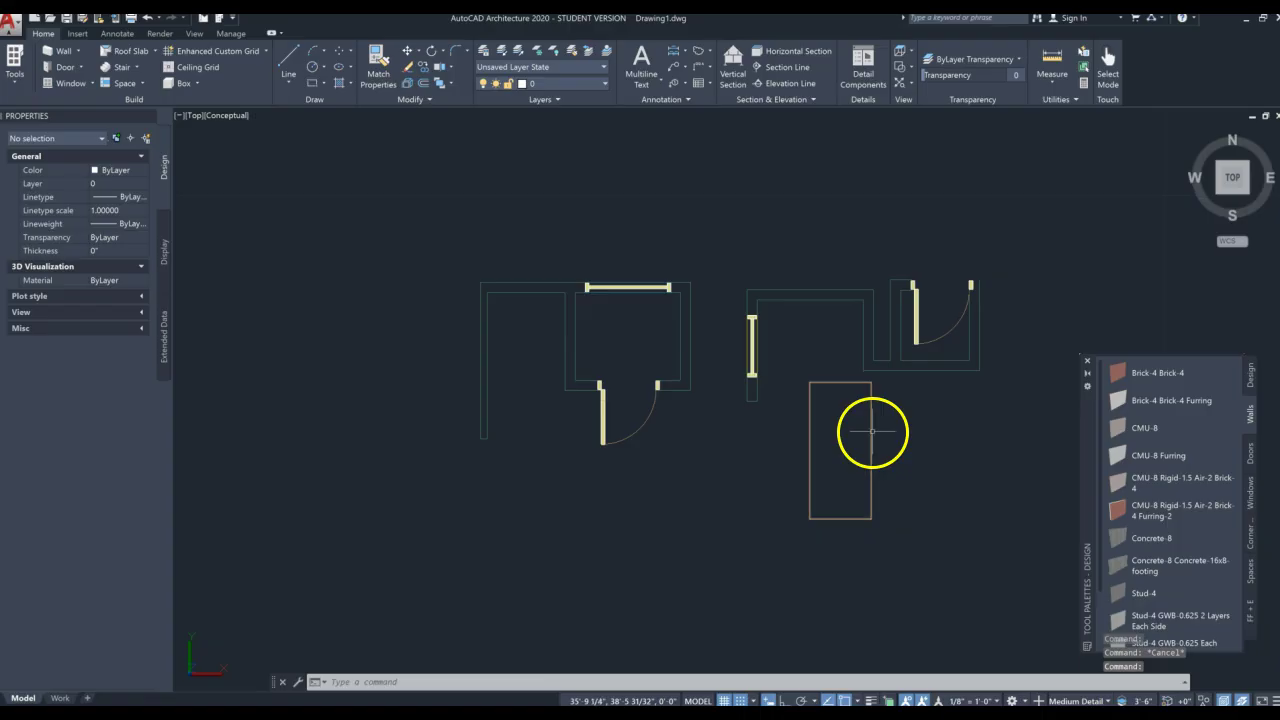
# Copy the table and paste one duplicate northeast of the second room.
pyautogui.click(872, 431)
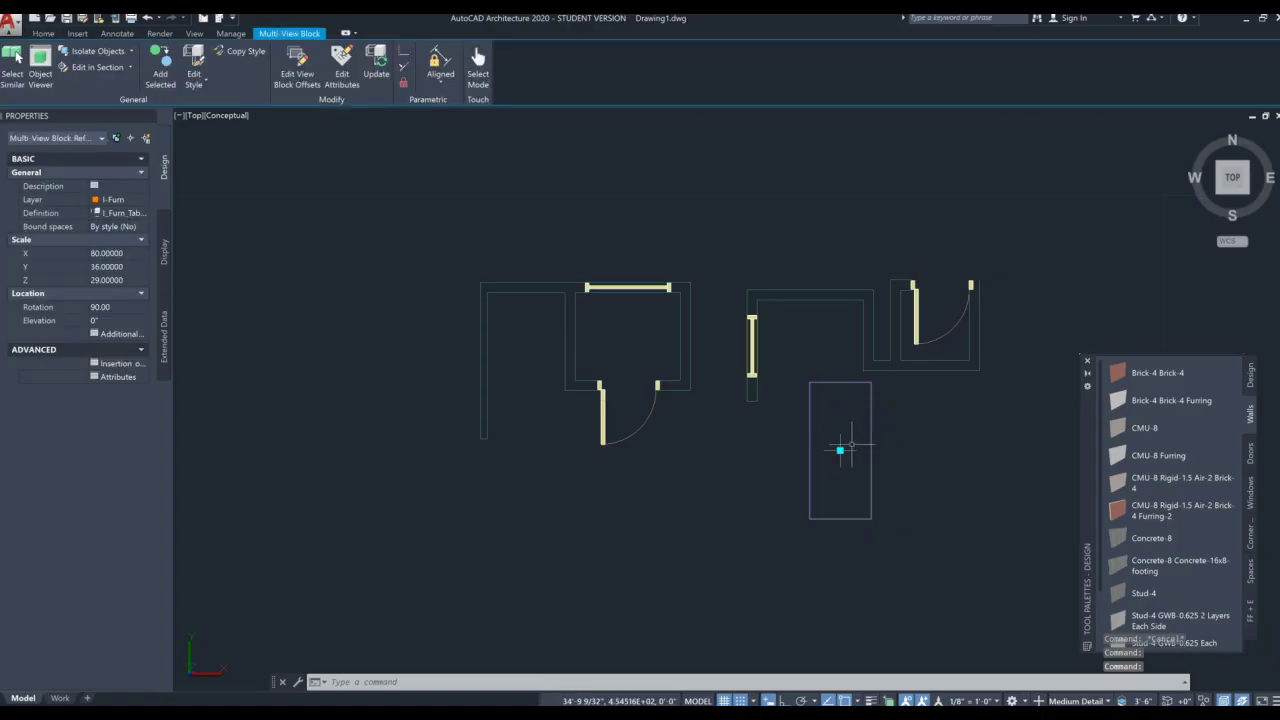
pyautogui.click(942, 461)
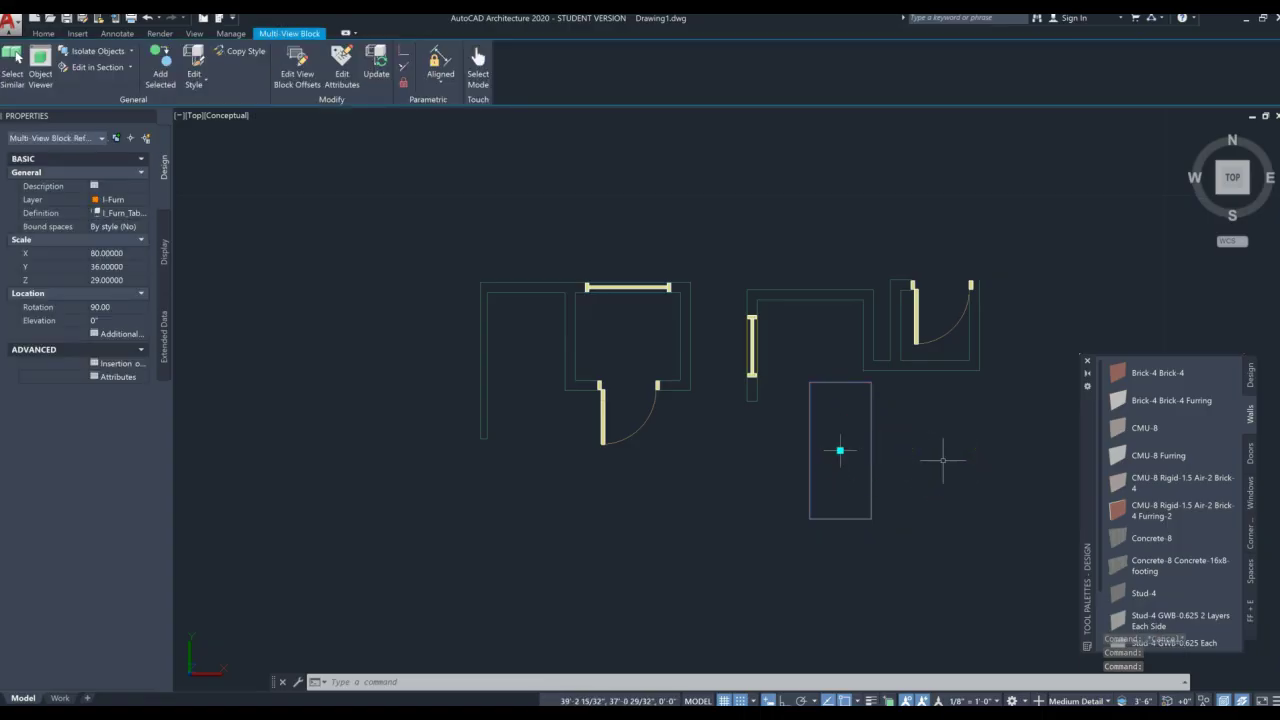
pyautogui.press('Escape')
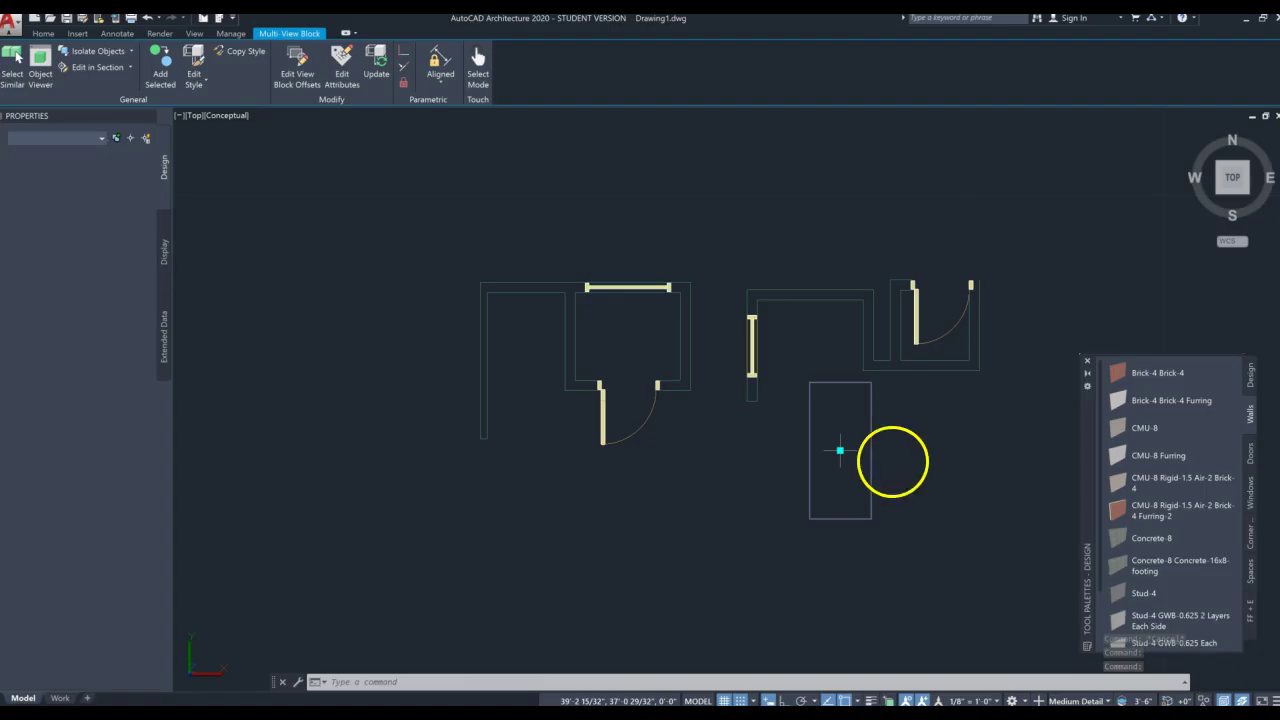
pyautogui.hotkey('ctrl', 'c')
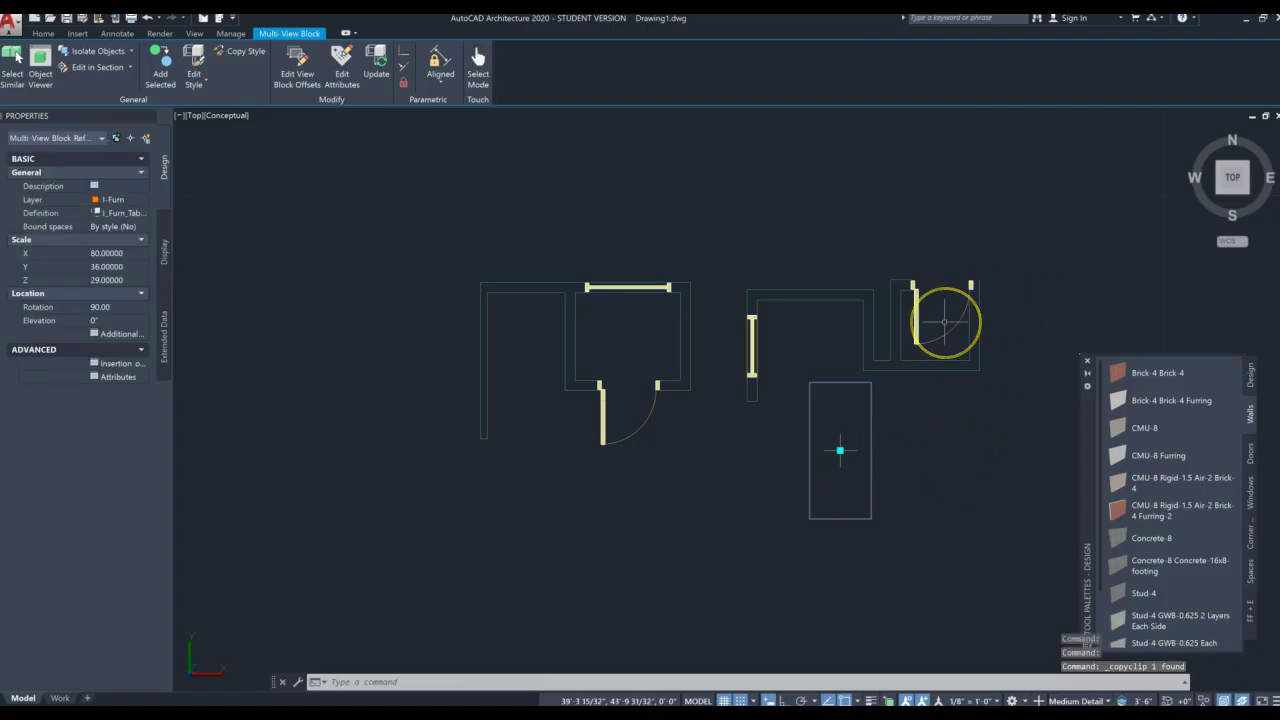
pyautogui.hotkey('ctrl', 'v')
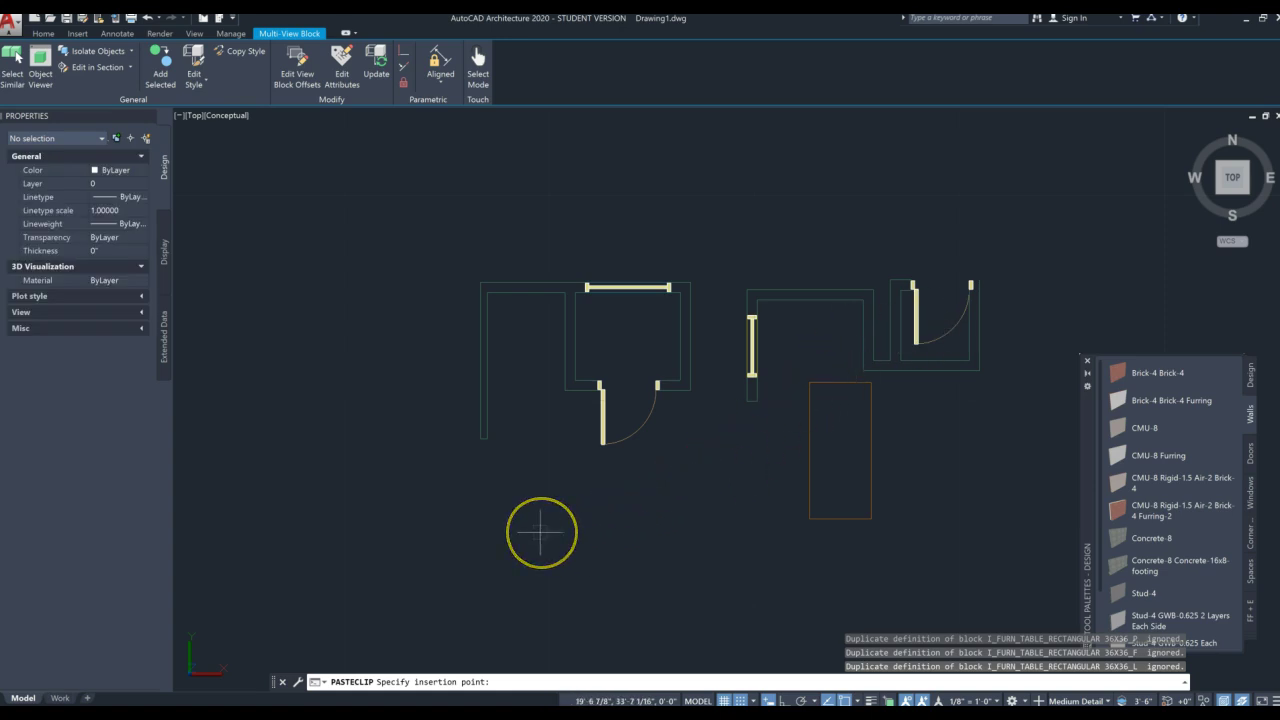
pyautogui.scroll(-5, 541, 528)
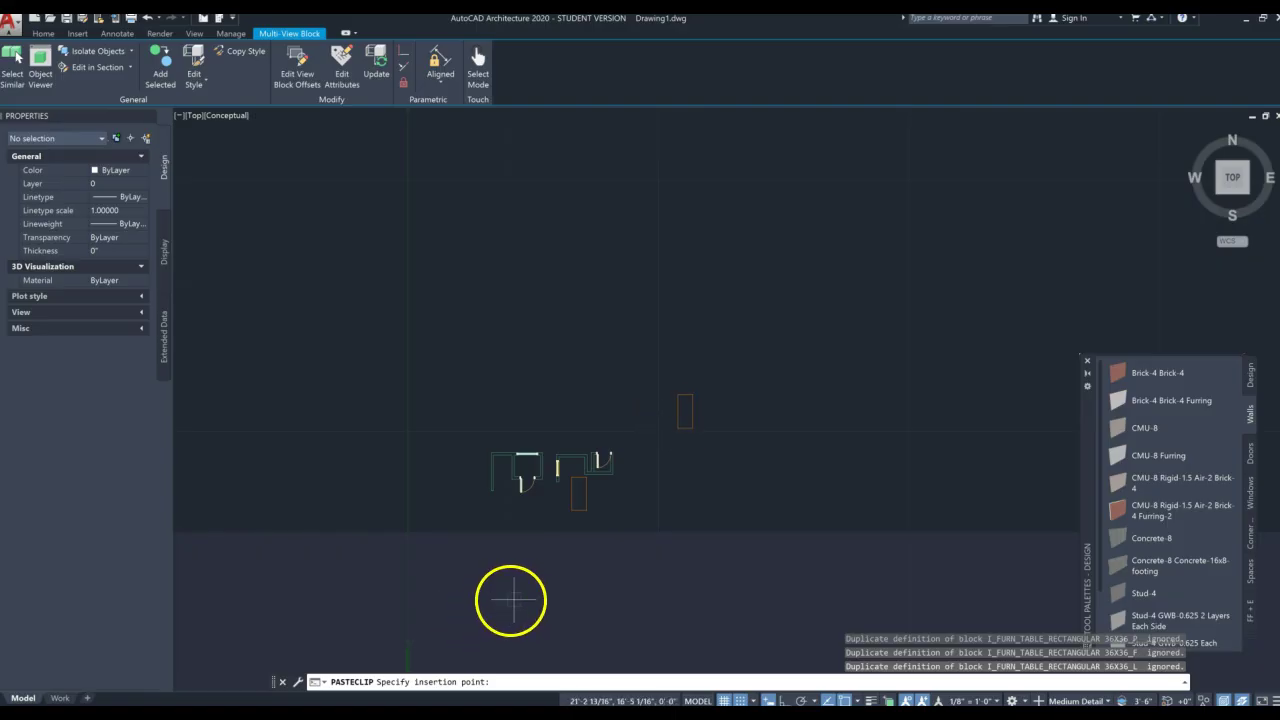
pyautogui.click(461, 632)
pyautogui.scroll(1, 636, 455)
pyautogui.scroll(2, 636, 455)
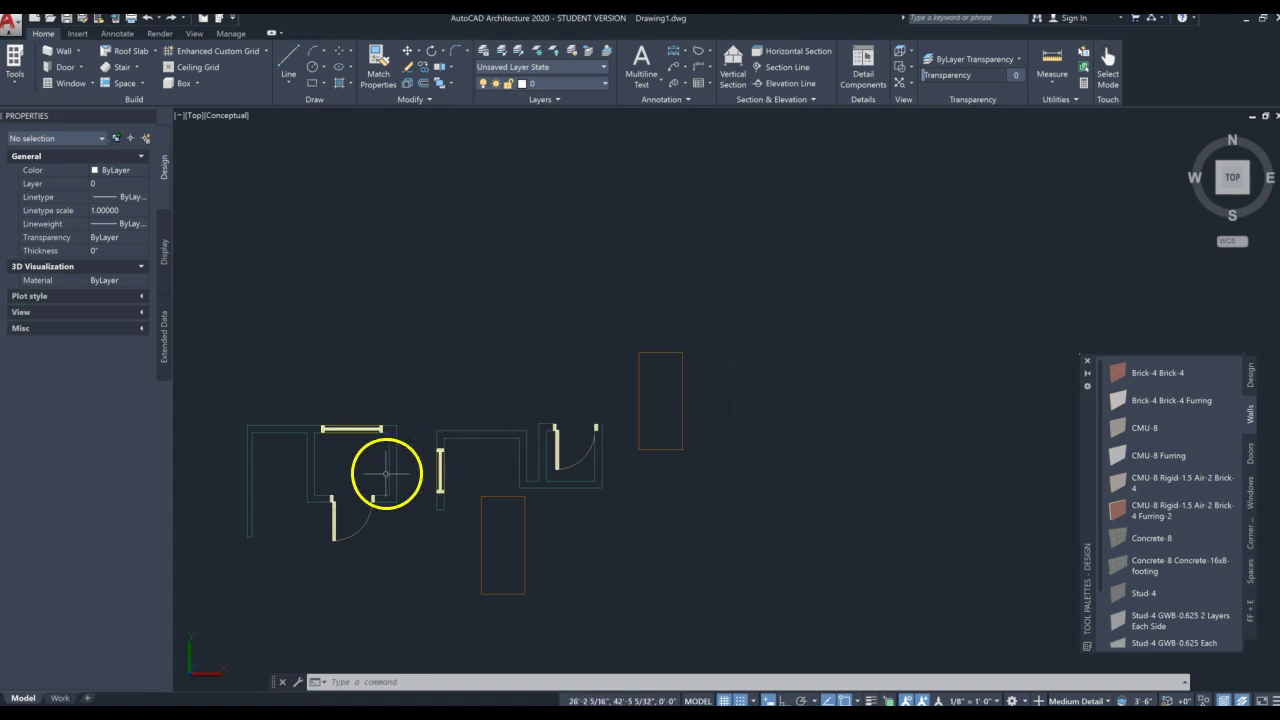
# Set the length of the westernmost vertical wall of the first room to 22'5".
pyautogui.click(254, 465)
pyautogui.click(253, 467)
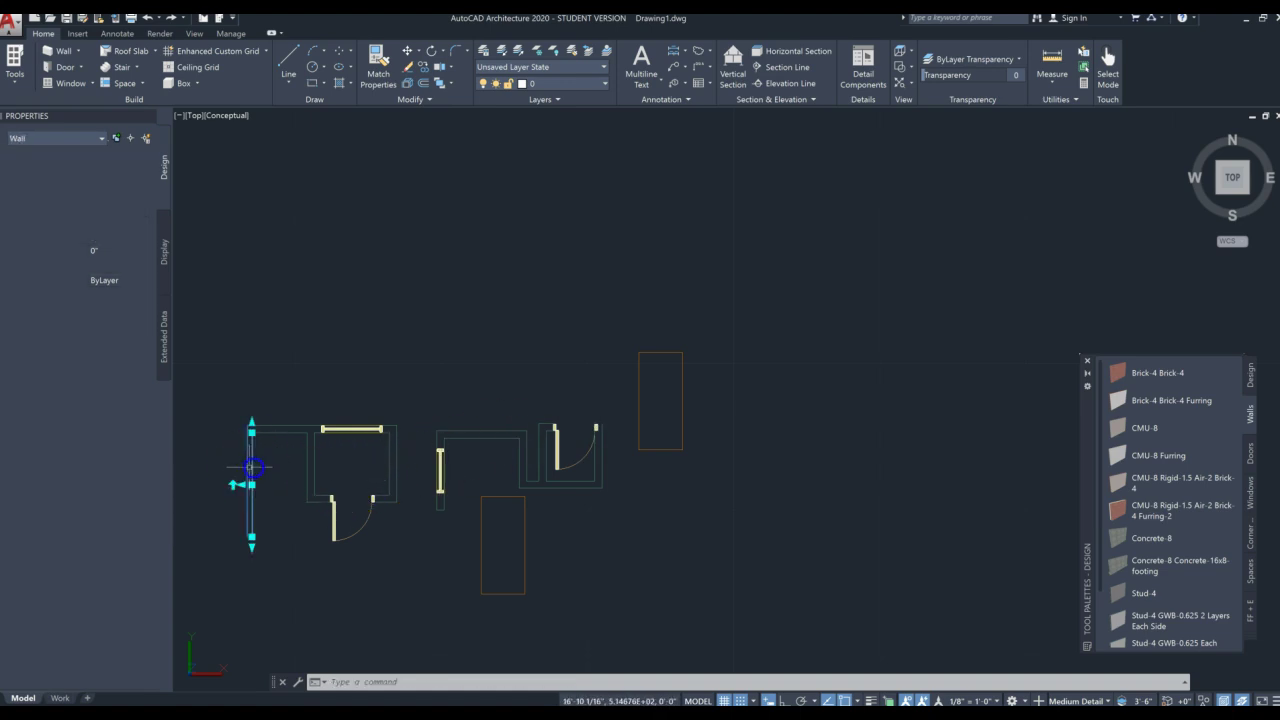
pyautogui.click(291, 490)
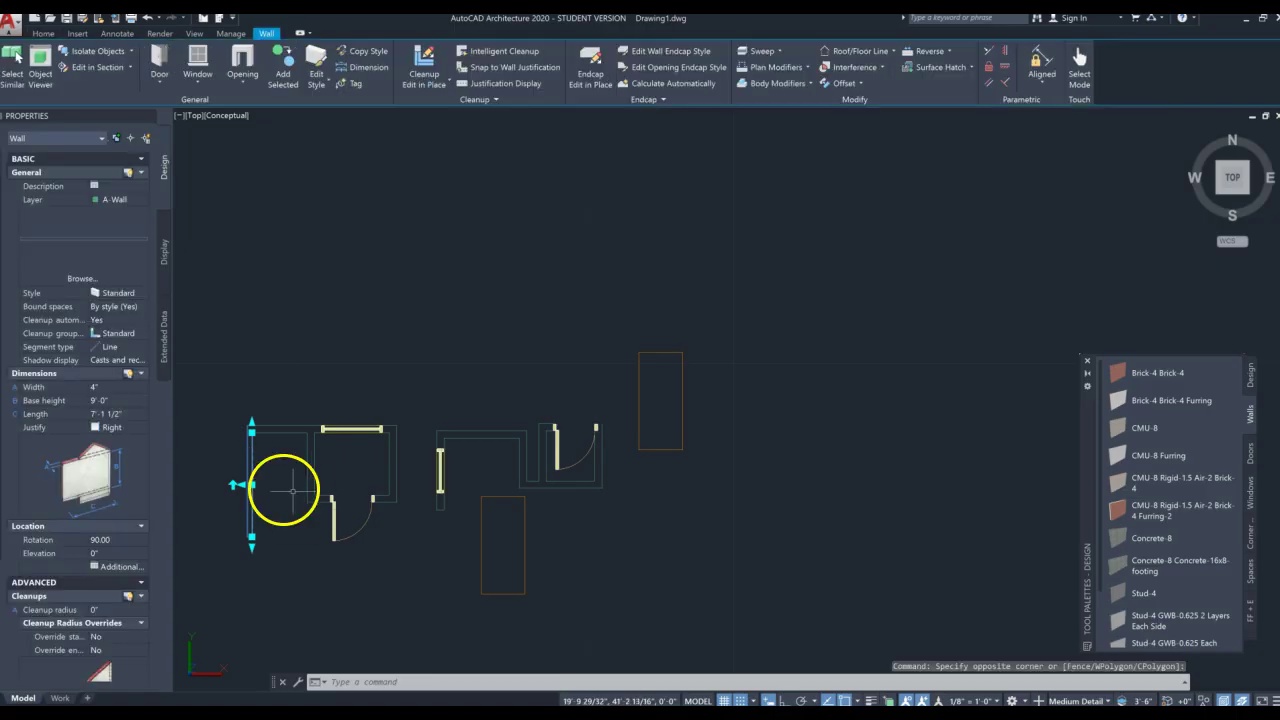
pyautogui.moveTo(265, 464)
pyautogui.mouseDown()
pyautogui.moveTo(250, 555)
pyautogui.moveTo(280, 568)
pyautogui.mouseUp()
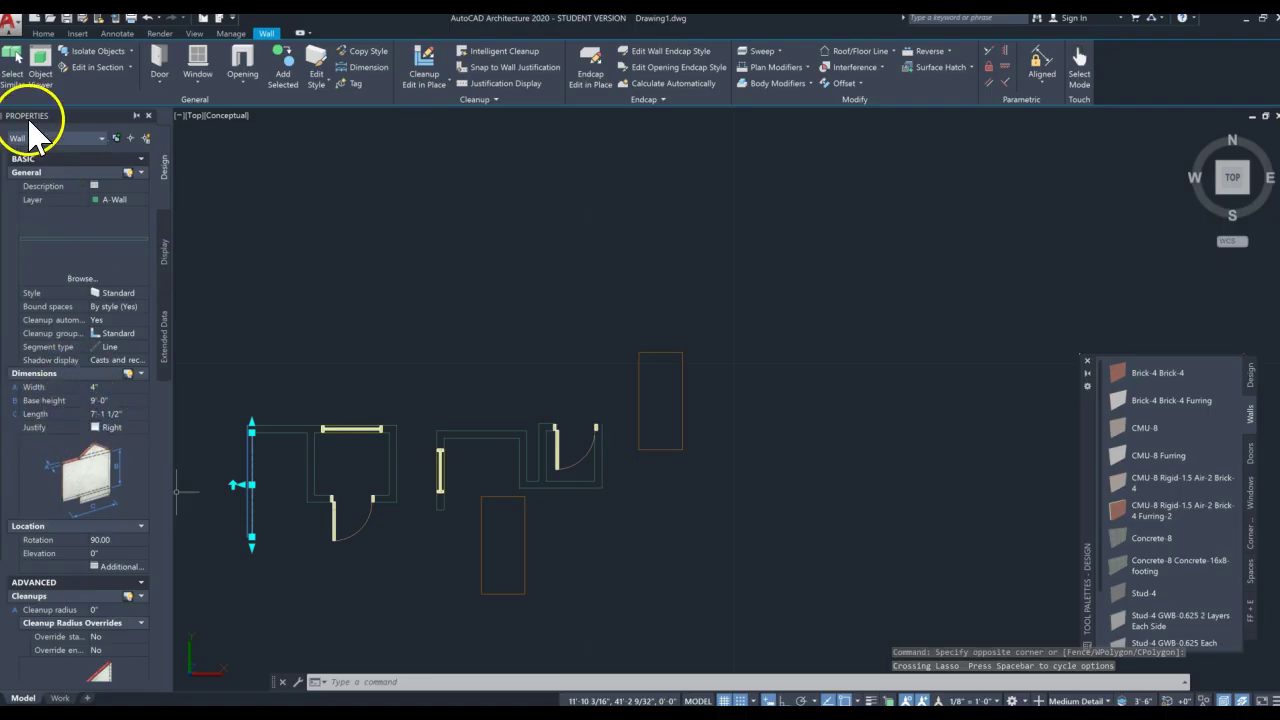
pyautogui.click(117, 414)
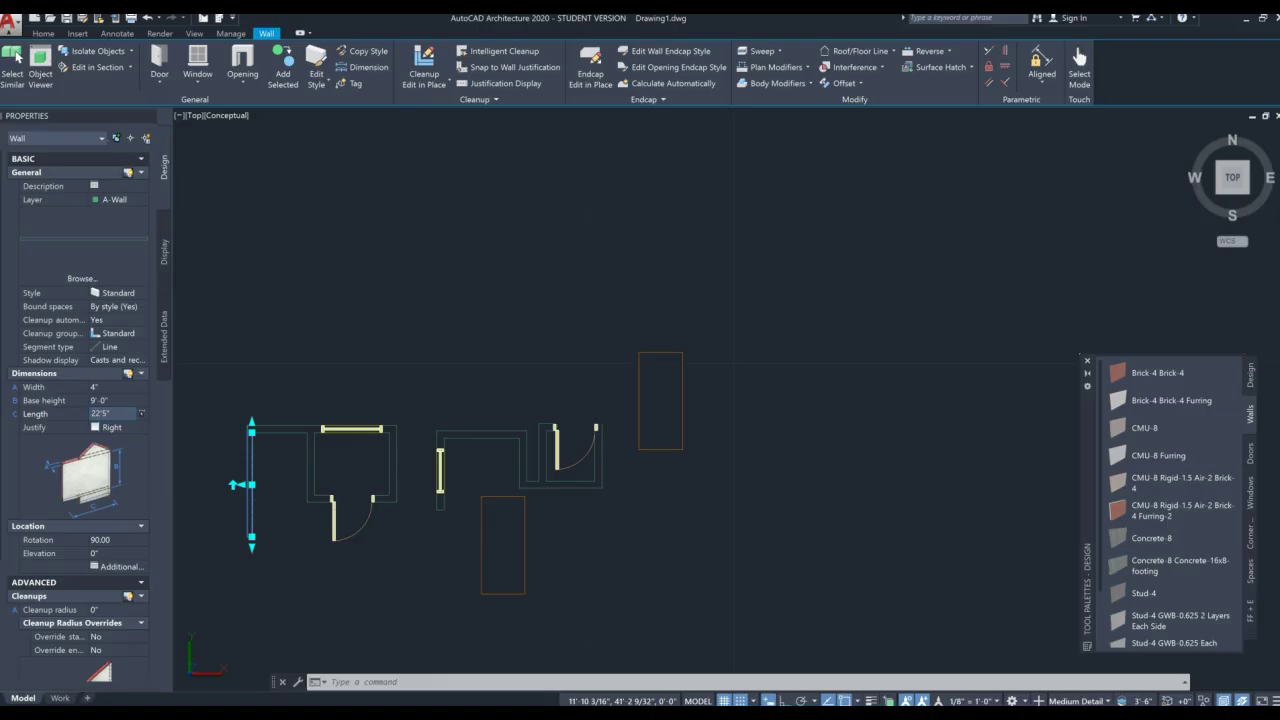
pyautogui.click(117, 427)
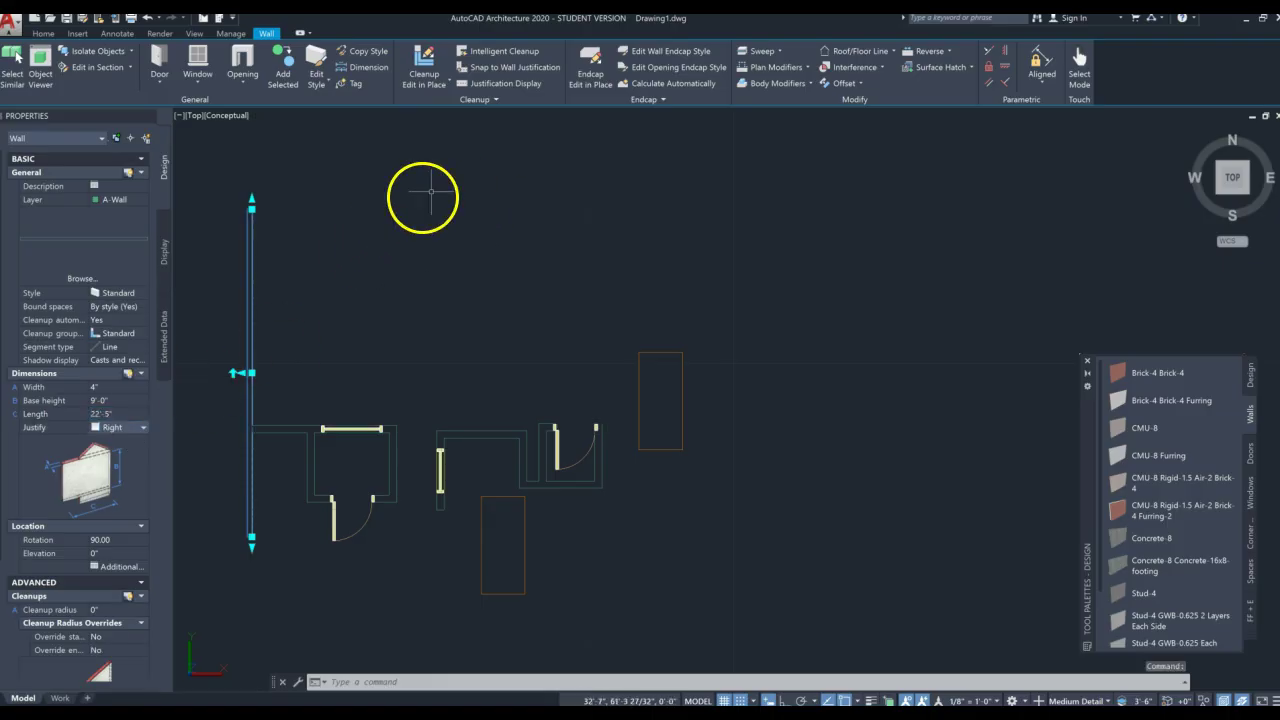
pyautogui.click(392, 223)
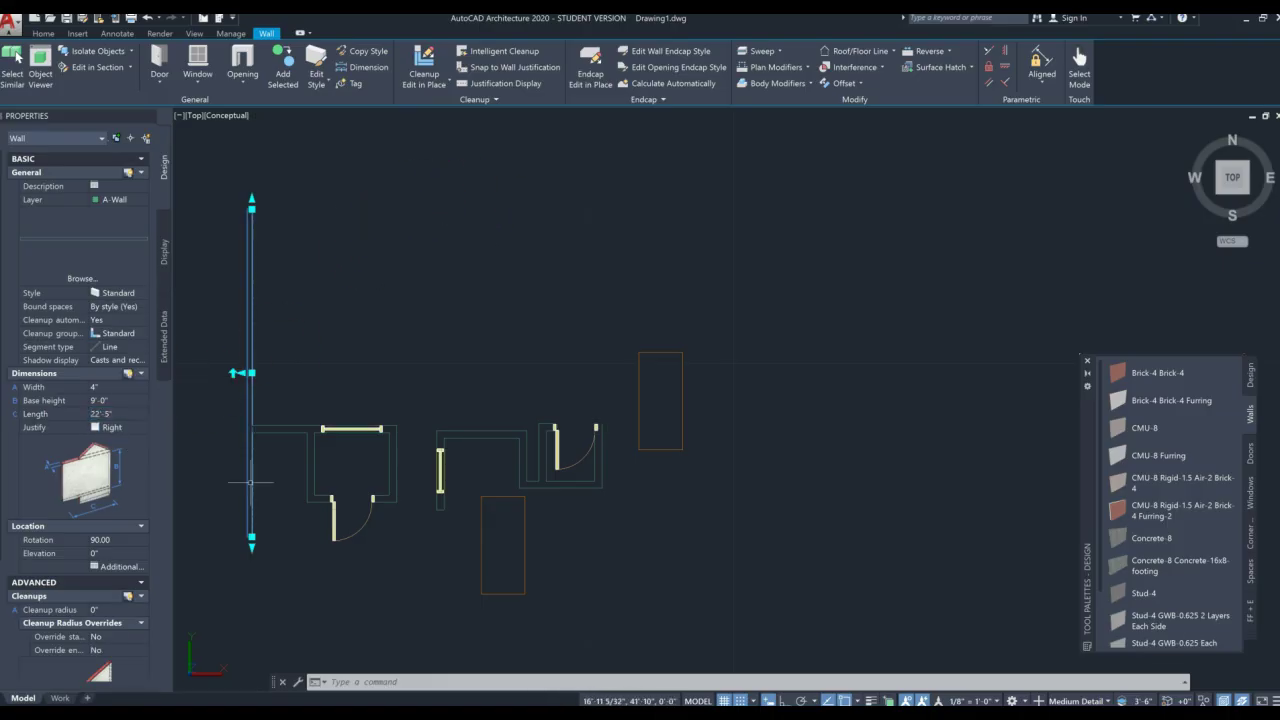
# Export the drawing as a PDF named Drawing1.pdf to the Desktop using the AutoCAD PDF (General Documentation) preset.
pyautogui.click(19, 30)
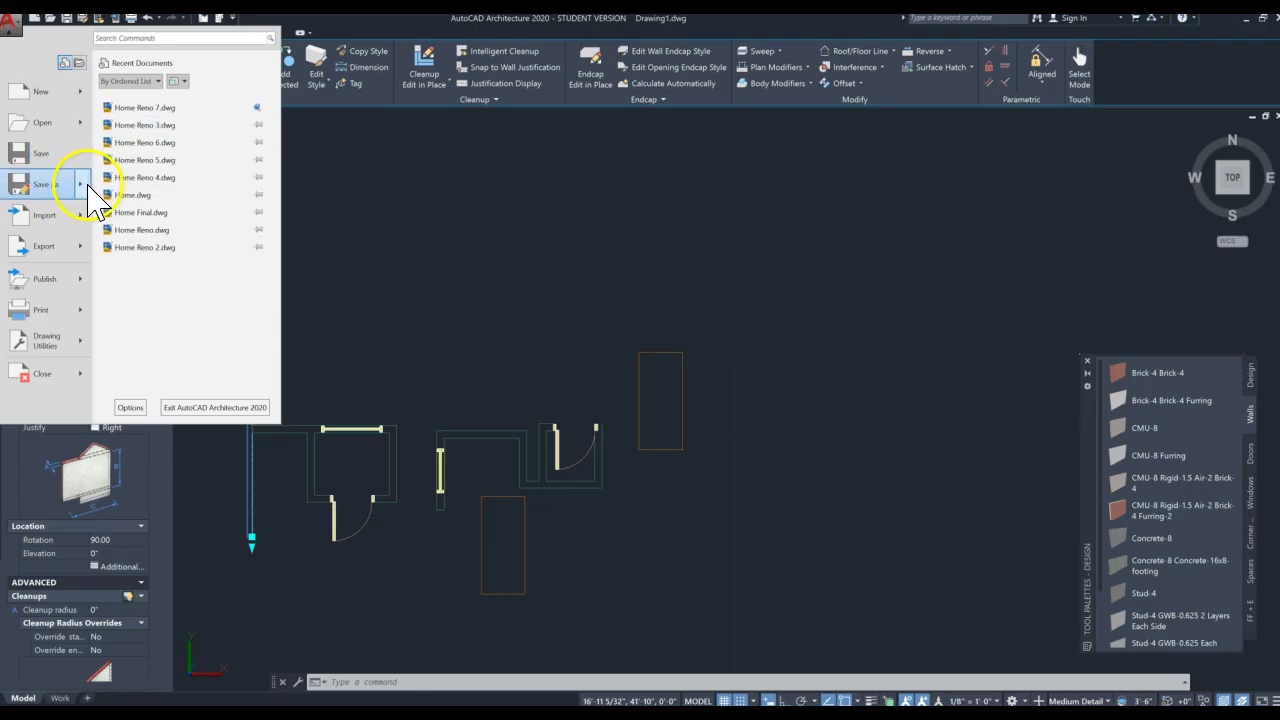
pyautogui.moveTo(90, 200)
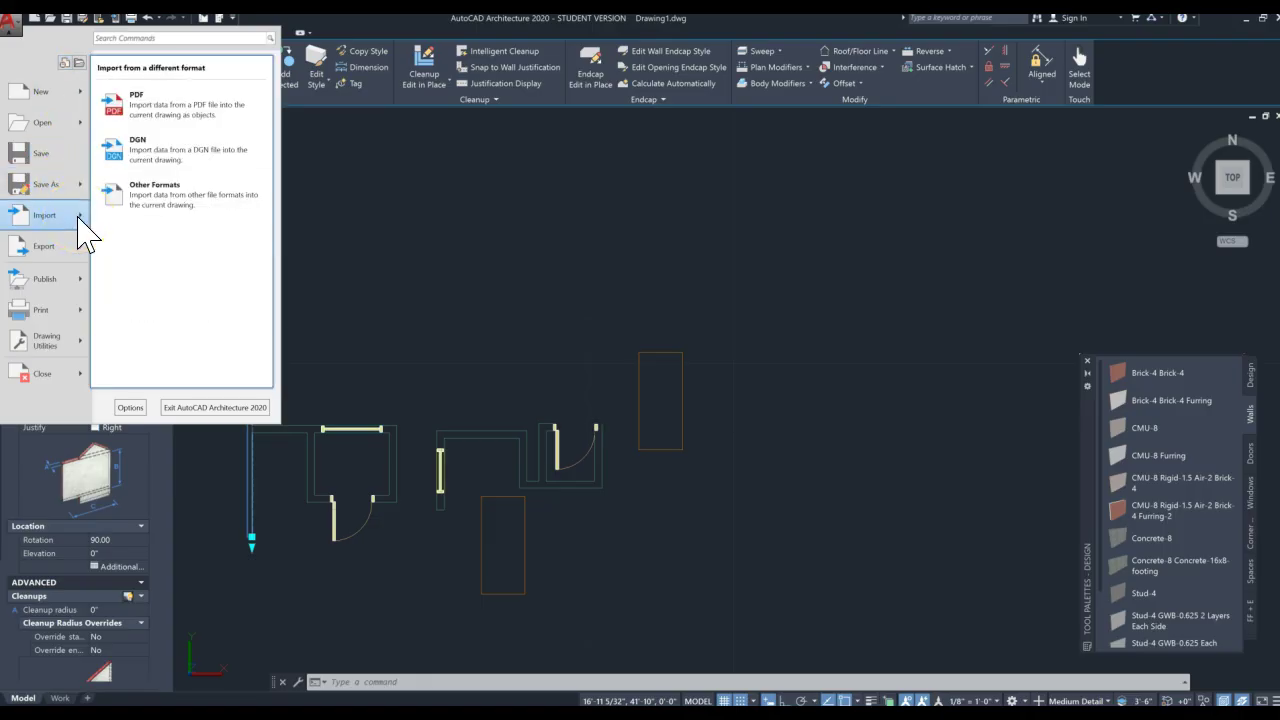
pyautogui.click(83, 246)
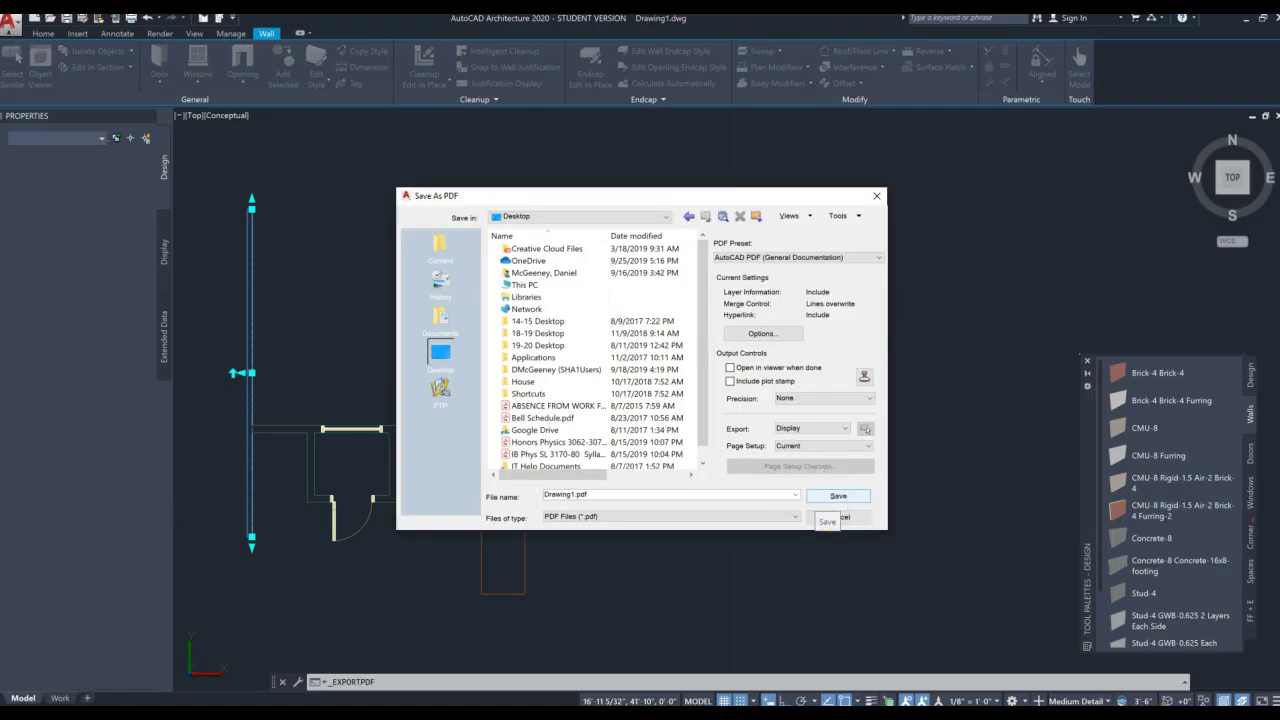
pyautogui.click(843, 497)
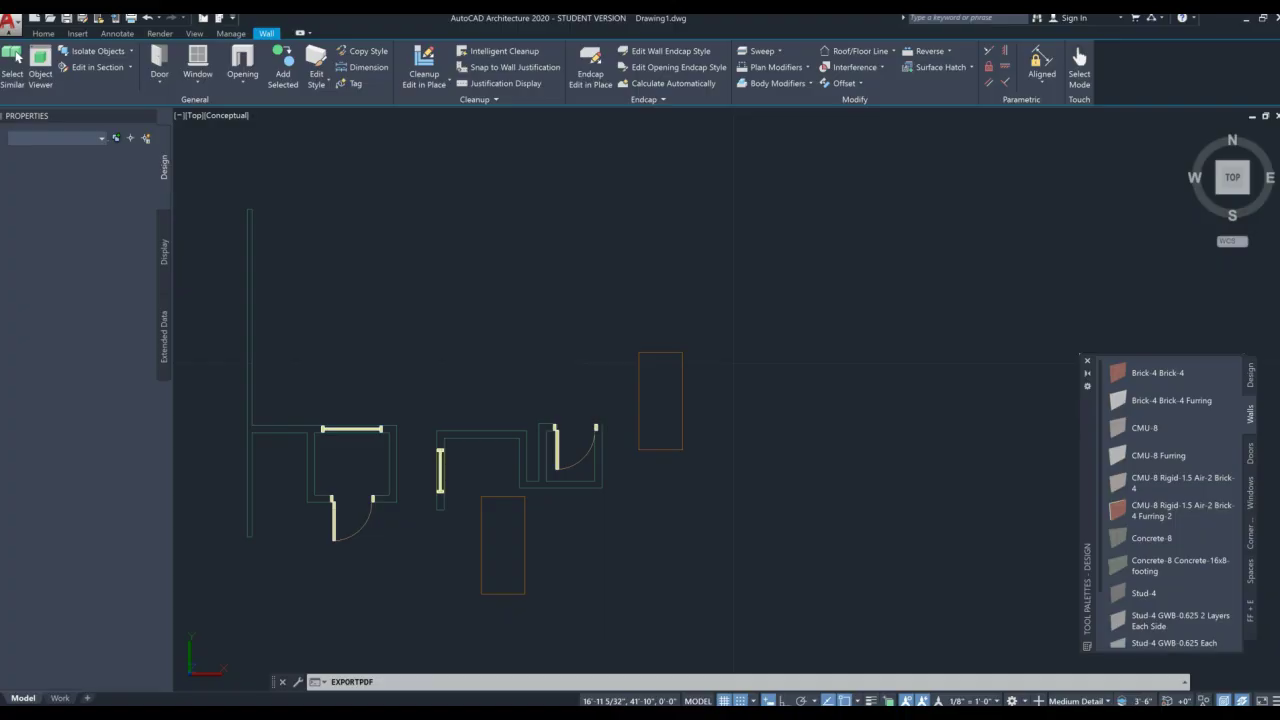